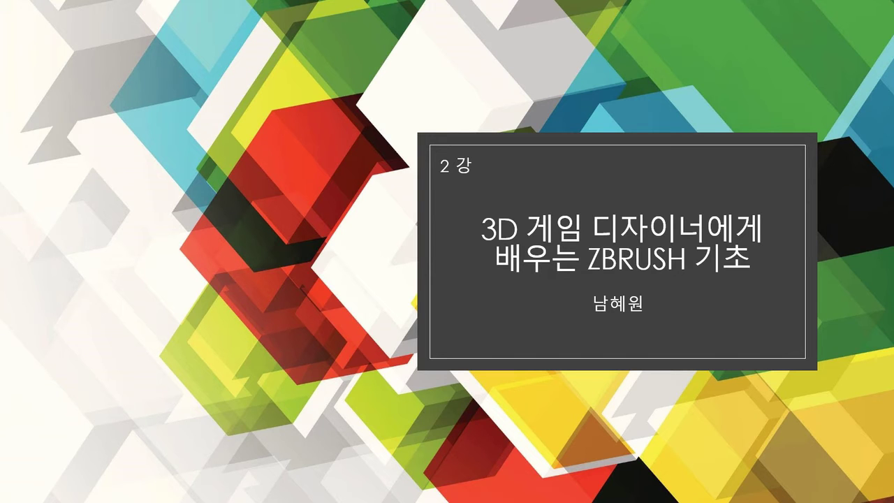
Advance the slideshow from the title slide to the 목차 (table of contents) slide
{"action": "key", "text": "Right"}
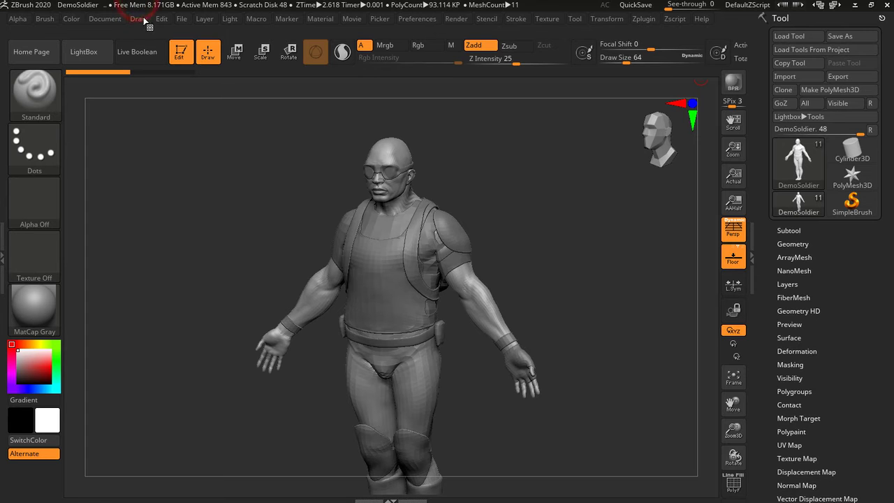
Turn off the universal perspective camera in the Draw palette's camera settings
{"action": "left_click", "coordinate": [139, 22]}
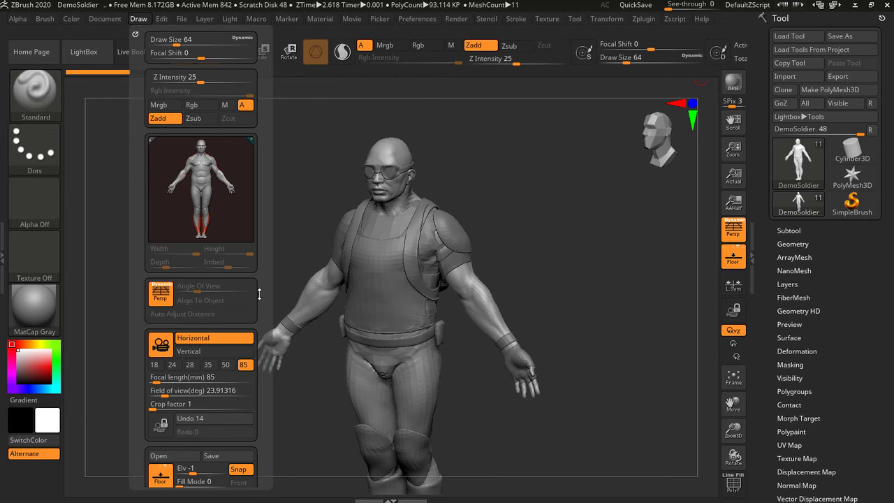
{"action": "left_click_drag", "start_coordinate": [264, 300], "coordinate": [260, 210]}
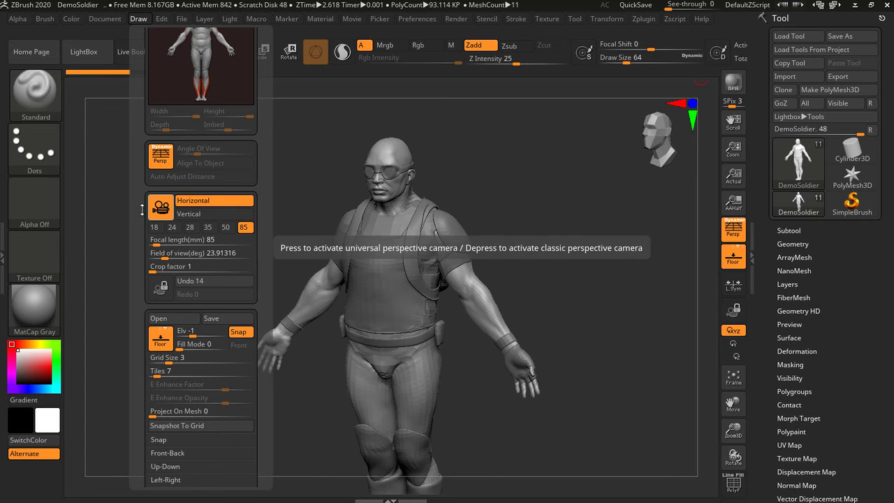
{"action": "left_click", "coordinate": [165, 204]}
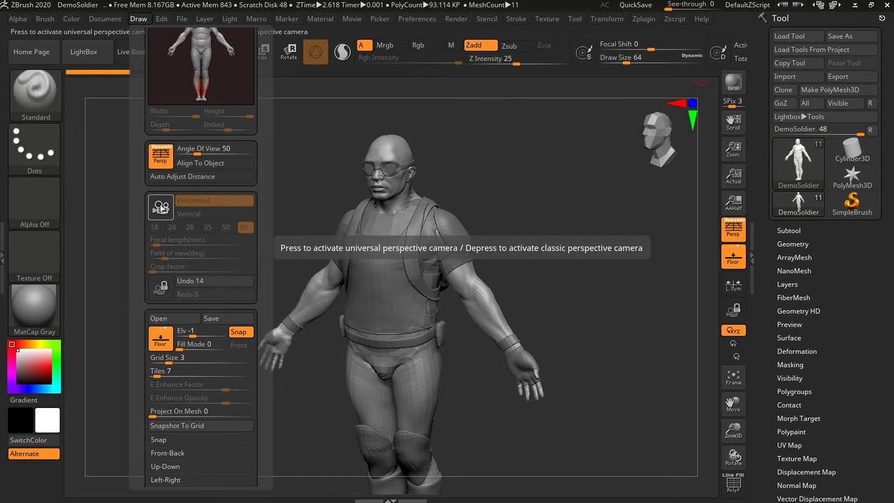
Re-enable the universal camera and step through 50, 24, 28, 35 and 50 mm focal lengths
{"action": "left_click", "coordinate": [160, 208]}
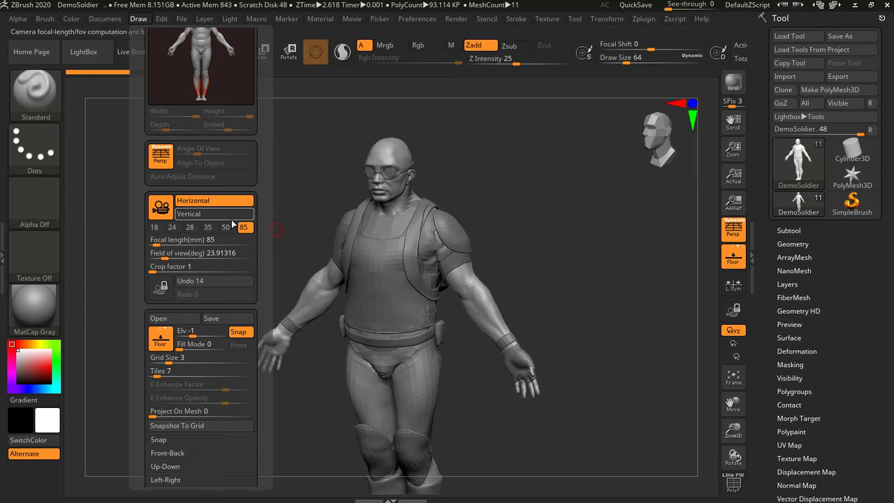
{"action": "left_click", "coordinate": [225, 227]}
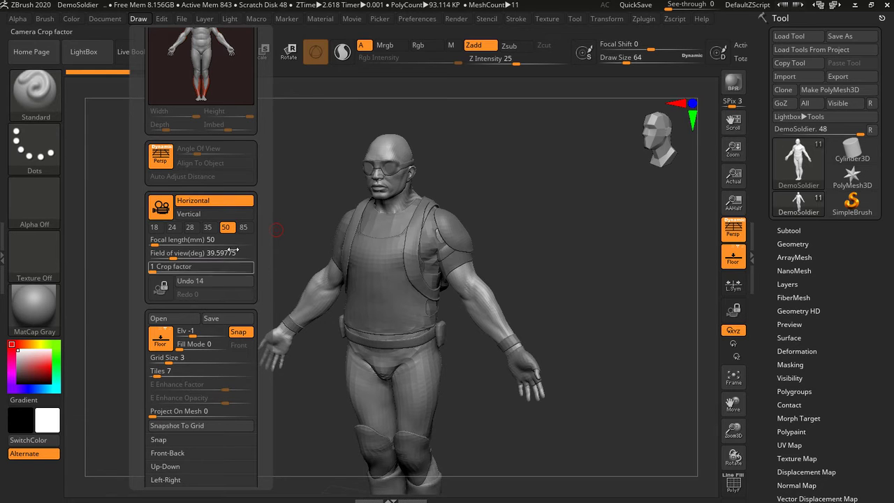
{"action": "left_click", "coordinate": [155, 227]}
{"action": "left_click", "coordinate": [172, 227]}
{"action": "left_click", "coordinate": [189, 227]}
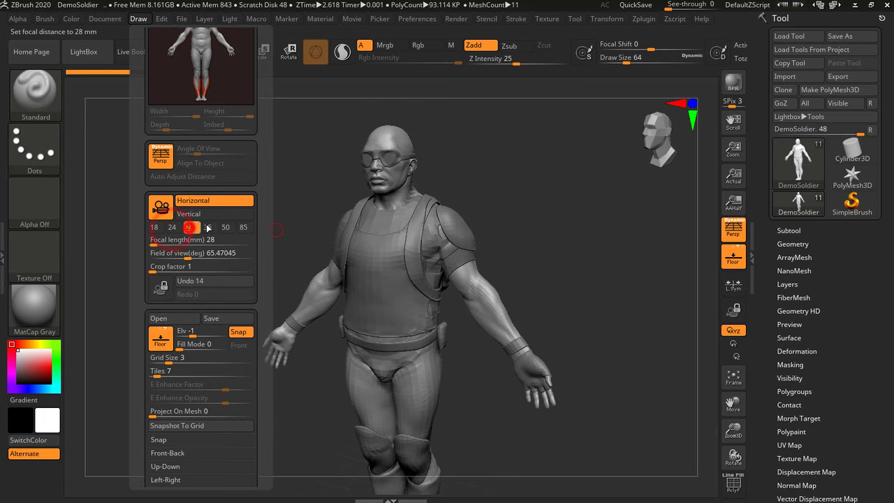
{"action": "left_click", "coordinate": [207, 227]}
{"action": "left_click", "coordinate": [225, 227]}
Compare the 85, 18, 50, 35 and 85 mm presets, ending at 50 mm
{"action": "left_click", "coordinate": [243, 227]}
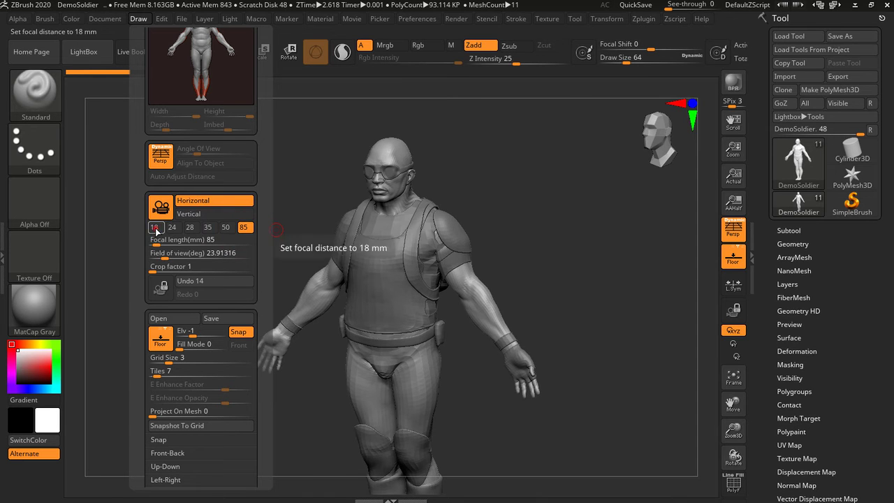
{"action": "left_click", "coordinate": [154, 227]}
{"action": "left_click", "coordinate": [225, 227]}
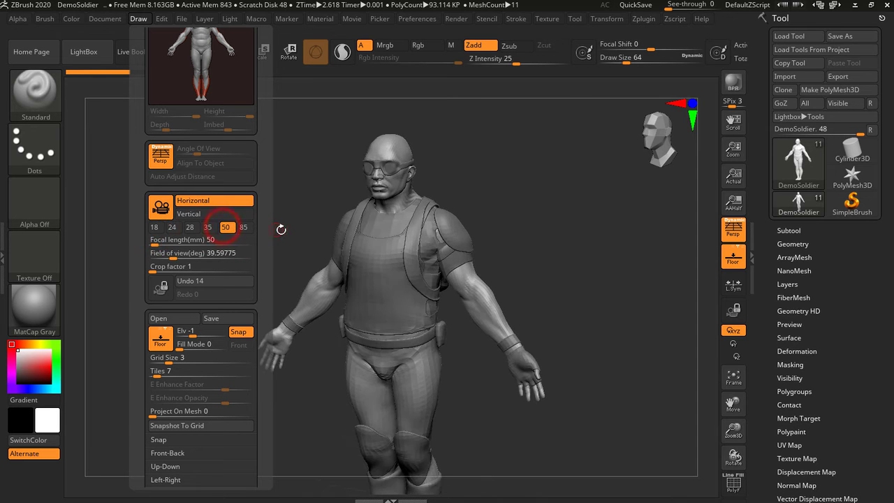
{"action": "left_click", "coordinate": [208, 227]}
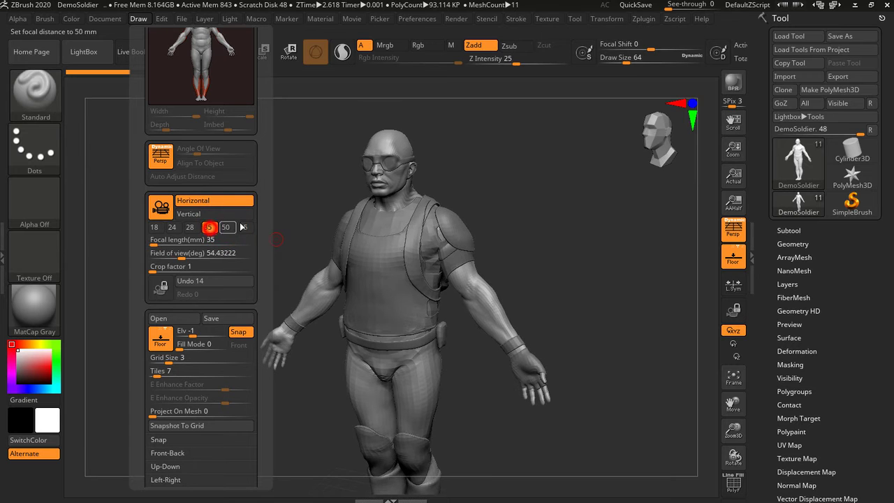
{"action": "left_click", "coordinate": [225, 227]}
{"action": "left_click", "coordinate": [243, 227]}
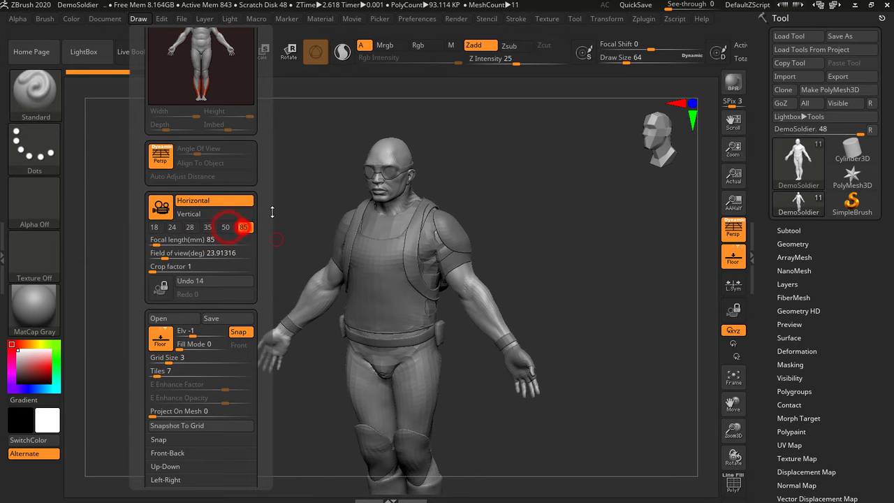
{"action": "left_click", "coordinate": [225, 227]}
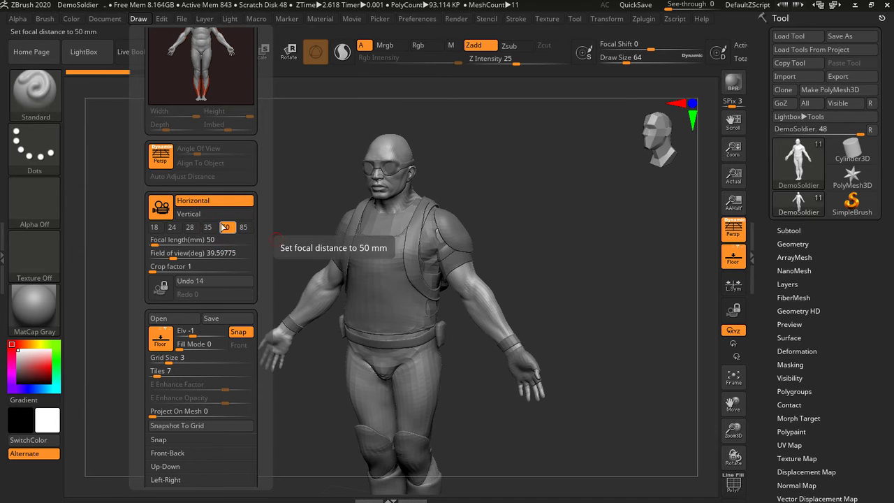
Reopen the Draw camera settings and set the focal length to 85 mm
{"action": "left_click", "coordinate": [145, 19]}
{"action": "left_click_drag", "start_coordinate": [268, 310], "coordinate": [260, 230]}
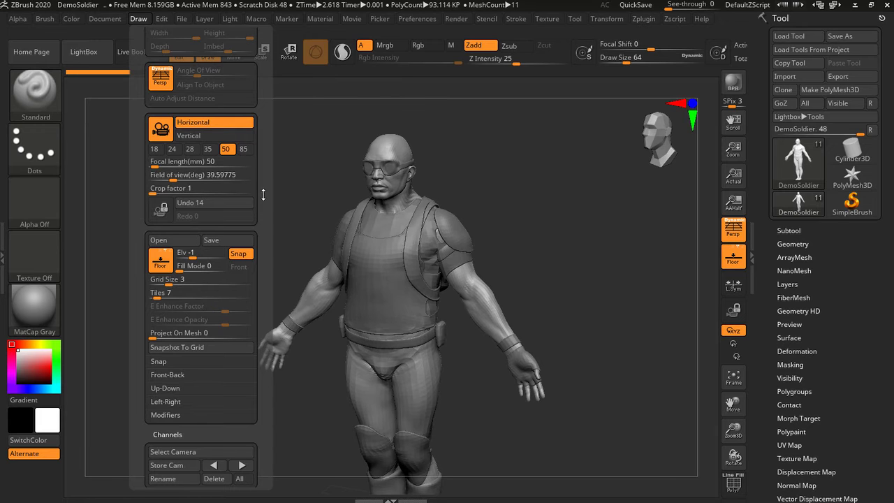
{"action": "left_click_drag", "start_coordinate": [263, 192], "coordinate": [260, 196]}
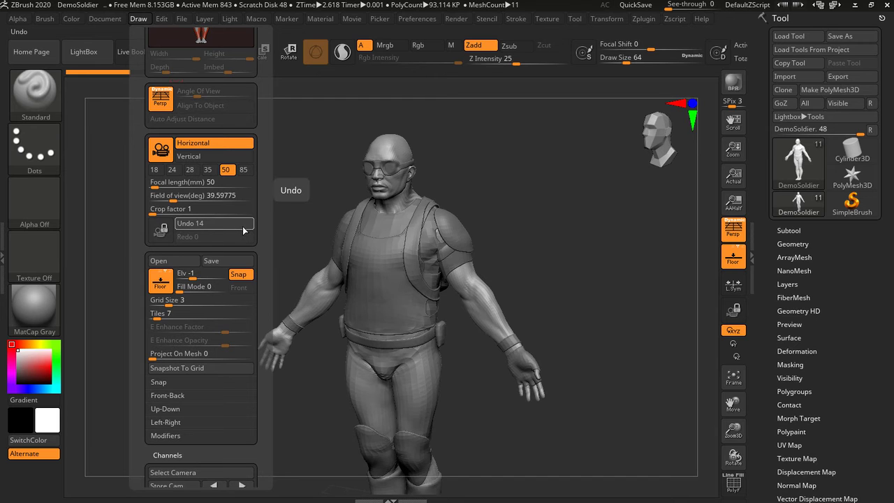
{"action": "left_click", "coordinate": [208, 170]}
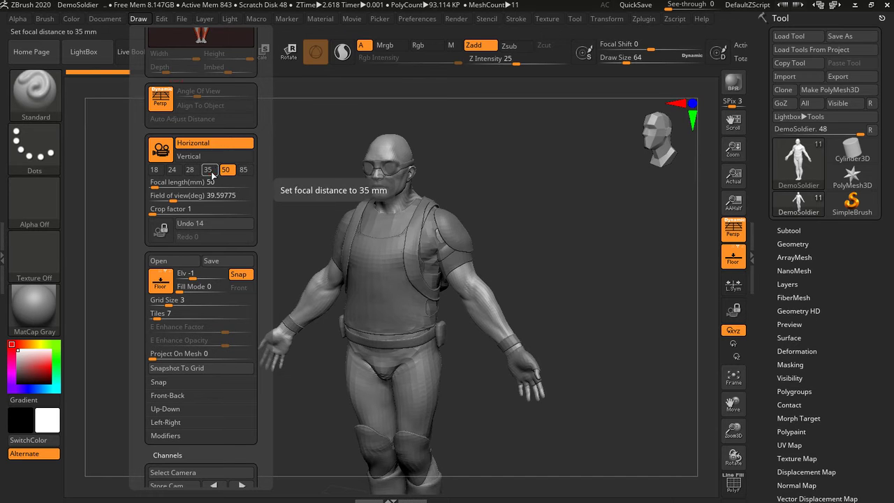
{"action": "left_click", "coordinate": [244, 170]}
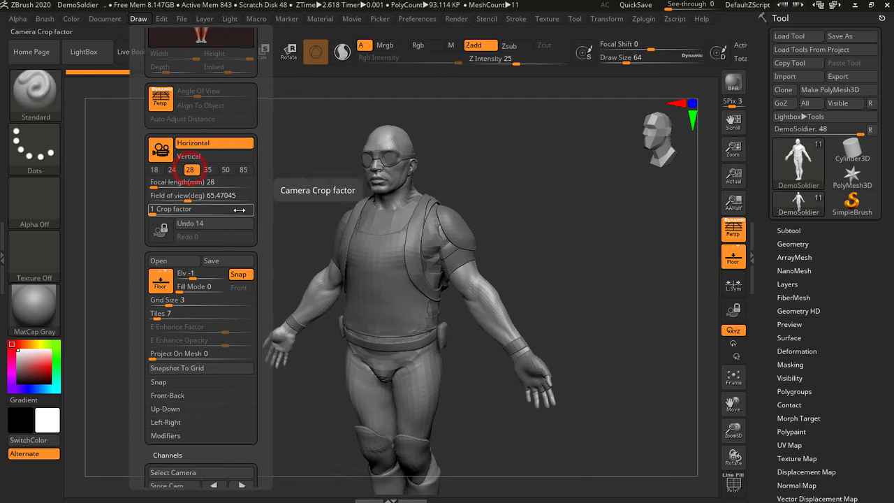
Undo back through the camera changes, then redo forward to 28 mm
{"action": "left_click", "coordinate": [218, 224]}
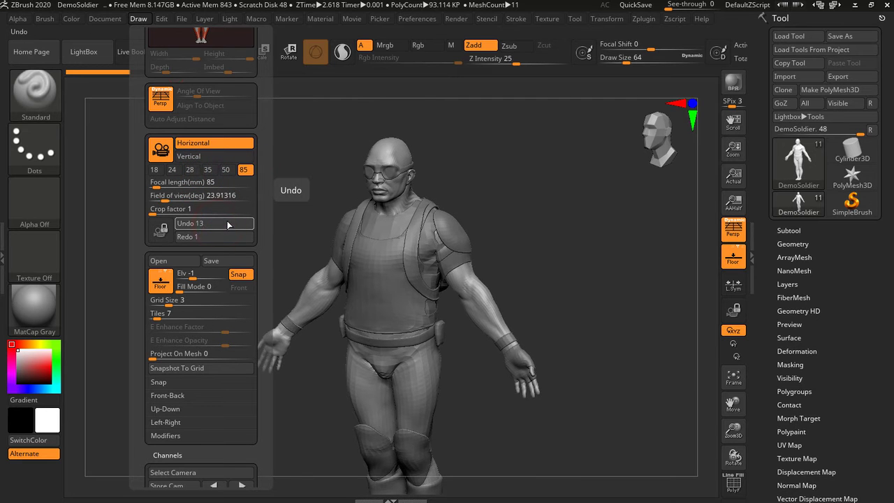
{"action": "left_click", "coordinate": [228, 224]}
{"action": "left_click", "coordinate": [232, 224]}
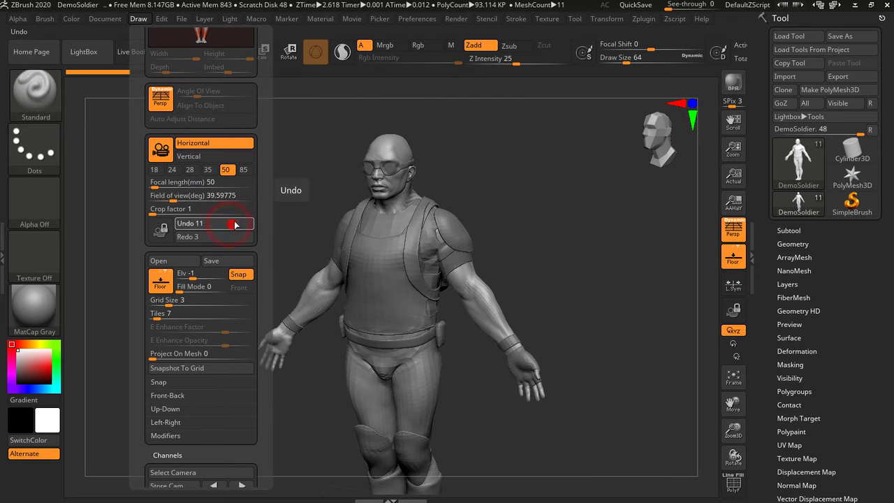
{"action": "left_click", "coordinate": [235, 224]}
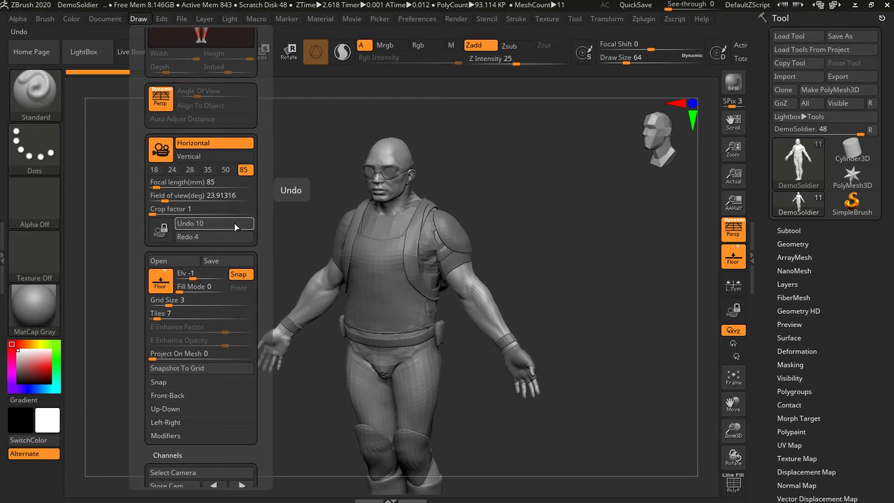
{"action": "left_click", "coordinate": [231, 237]}
{"action": "left_click", "coordinate": [235, 237]}
{"action": "left_click", "coordinate": [235, 238]}
{"action": "left_click", "coordinate": [234, 238]}
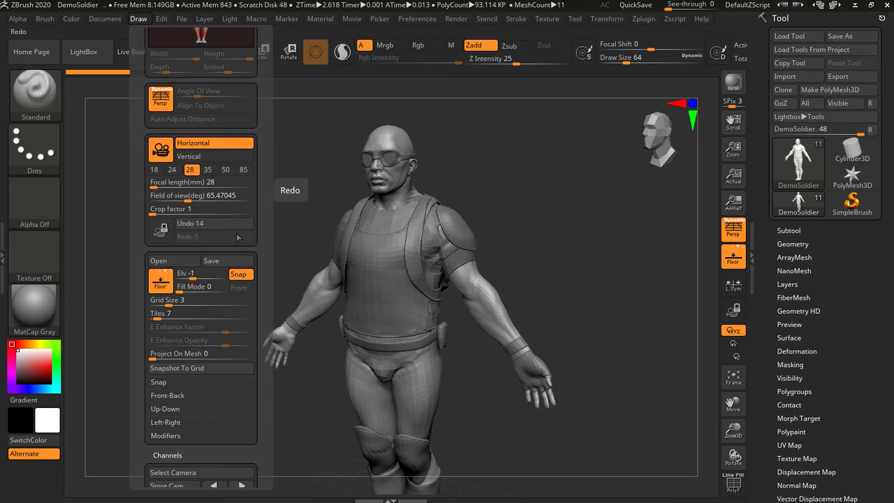
Undo camera changes until the focal length is back at 50 mm
{"action": "left_click", "coordinate": [237, 225]}
{"action": "left_click", "coordinate": [238, 225]}
{"action": "left_click", "coordinate": [238, 227]}
{"action": "left_click", "coordinate": [237, 227]}
{"action": "left_click", "coordinate": [238, 227]}
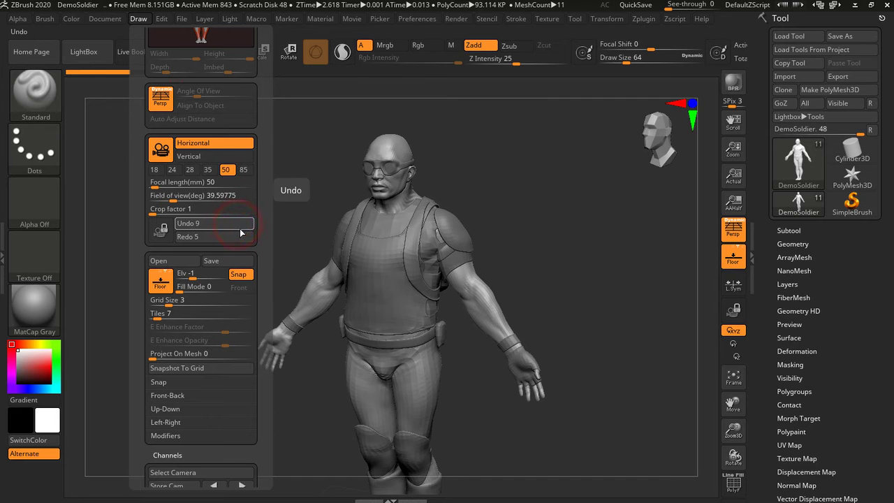
Scroll the Draw palette down to the stored-camera options in the Channels section
{"action": "scroll", "coordinate": [272, 275], "scroll_direction": "down", "scroll_amount": 3}
{"action": "scroll", "coordinate": [272, 274], "scroll_direction": "down", "scroll_amount": 2}
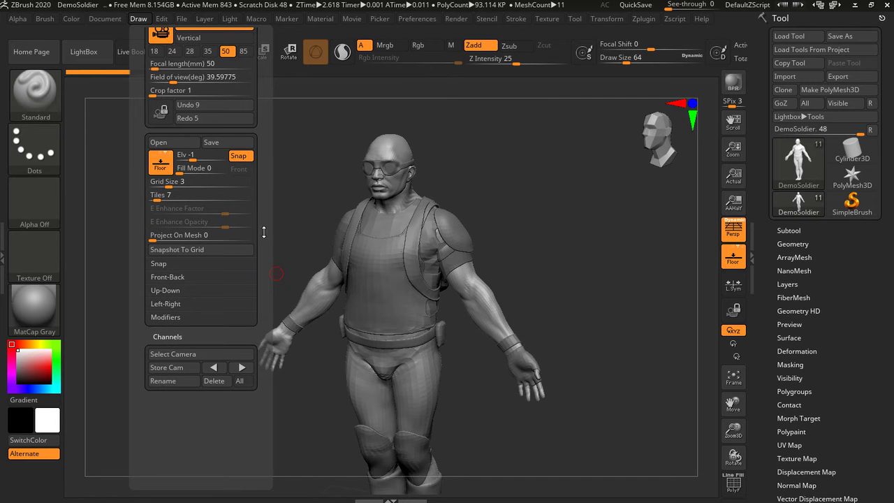
{"action": "scroll", "coordinate": [267, 241], "scroll_direction": "down", "scroll_amount": 1}
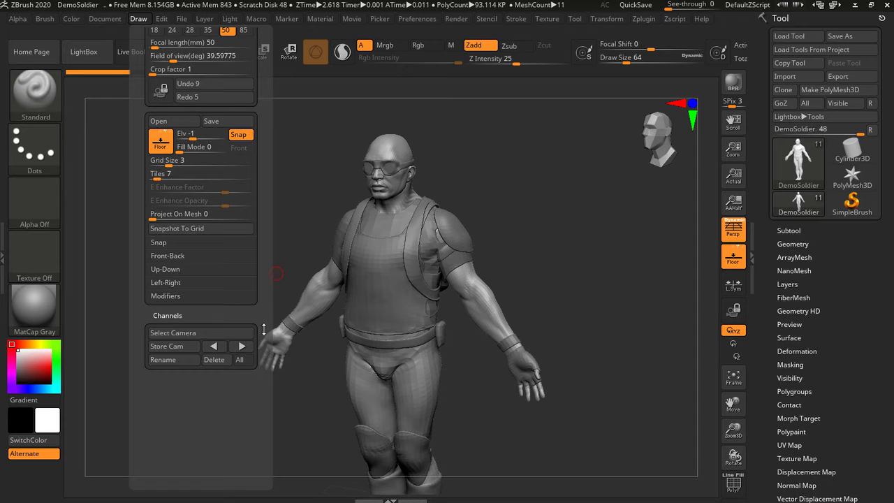
{"action": "scroll", "coordinate": [266, 288], "scroll_direction": "down", "scroll_amount": 2}
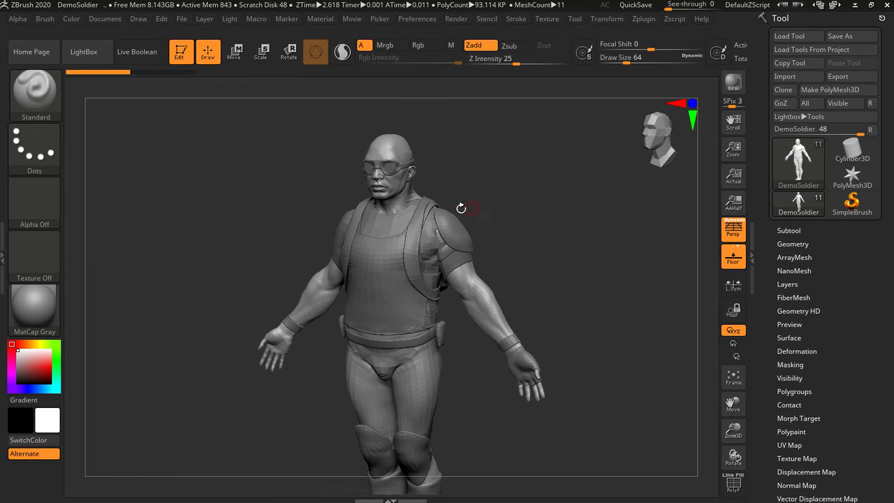
Orbit the soldier into a clean side profile and bring up the Draw camera settings
{"action": "mouse_move", "coordinate": [496, 201]}
{"action": "left_mouse_down"}
{"action": "mouse_move", "coordinate": [470, 237]}
{"action": "mouse_move", "coordinate": [509, 219]}
{"action": "left_mouse_up"}
{"action": "left_click_drag", "start_coordinate": [370, 172], "coordinate": [370, 175]}
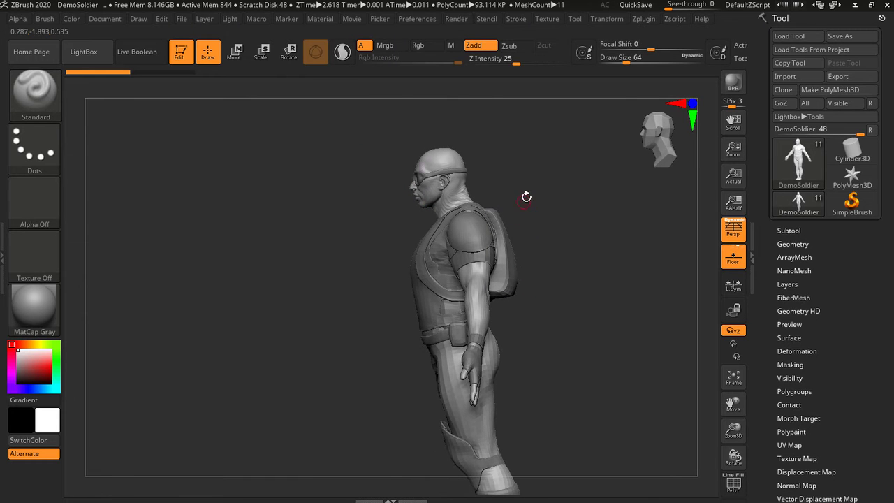
{"action": "left_click_drag", "start_coordinate": [527, 196], "coordinate": [529, 194]}
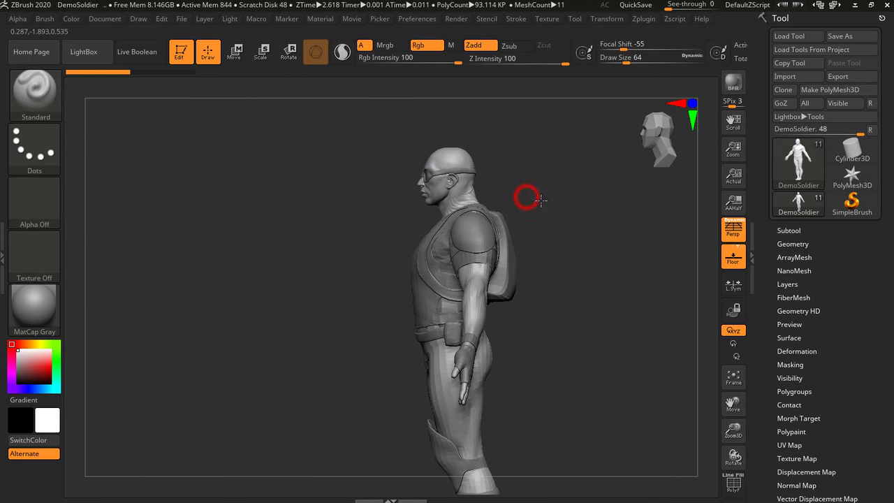
{"action": "left_click", "coordinate": [138, 19]}
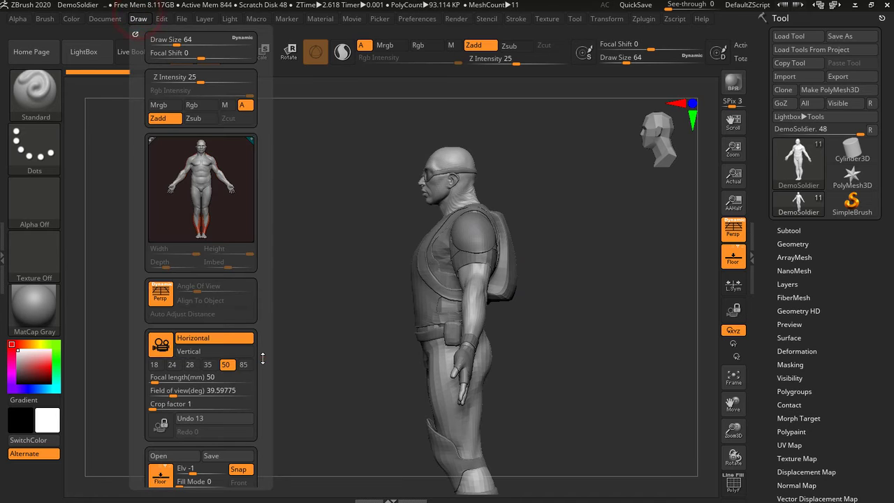
Store the current view as a camera named 'side', then orbit the soldier to face front
{"action": "scroll", "coordinate": [263, 358], "scroll_direction": "down", "scroll_amount": 4}
{"action": "scroll", "coordinate": [263, 358], "scroll_direction": "down", "scroll_amount": 6}
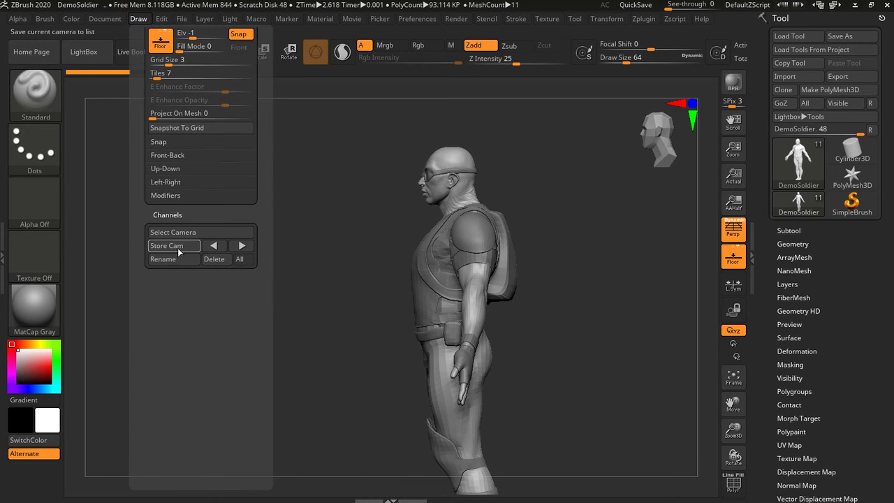
{"action": "left_click", "coordinate": [175, 245]}
{"action": "type", "text": "side"}
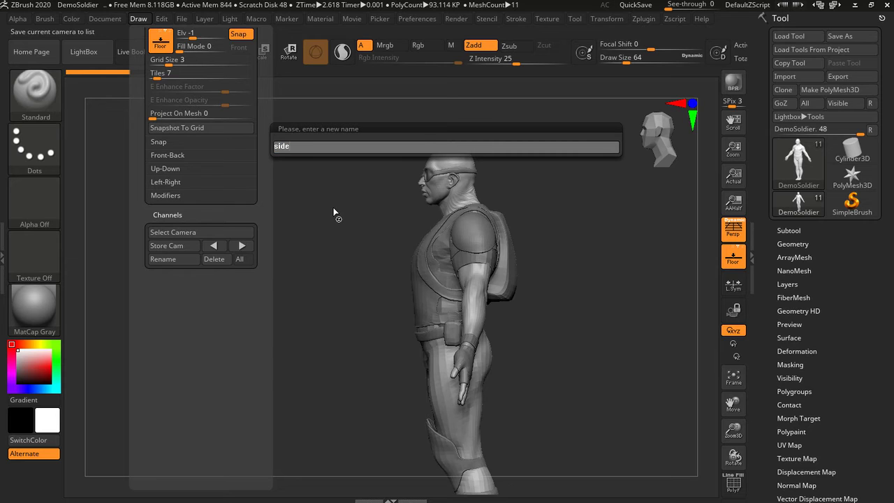
{"action": "key", "text": "Return"}
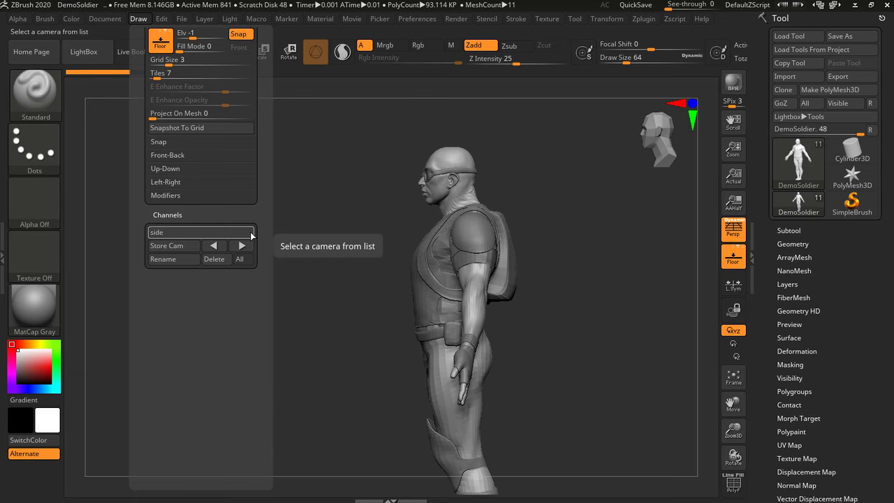
{"action": "mouse_move", "coordinate": [520, 209]}
{"action": "left_mouse_down"}
{"action": "mouse_move", "coordinate": [575, 214]}
{"action": "mouse_move", "coordinate": [499, 193]}
{"action": "left_mouse_up"}
{"action": "mouse_move", "coordinate": [305, 166]}
{"action": "left_mouse_down"}
{"action": "mouse_move", "coordinate": [329, 148]}
{"action": "mouse_move", "coordinate": [515, 212]}
{"action": "mouse_move", "coordinate": [512, 193]}
{"action": "mouse_move", "coordinate": [515, 270]}
{"action": "mouse_move", "coordinate": [515, 223]}
{"action": "left_mouse_up"}
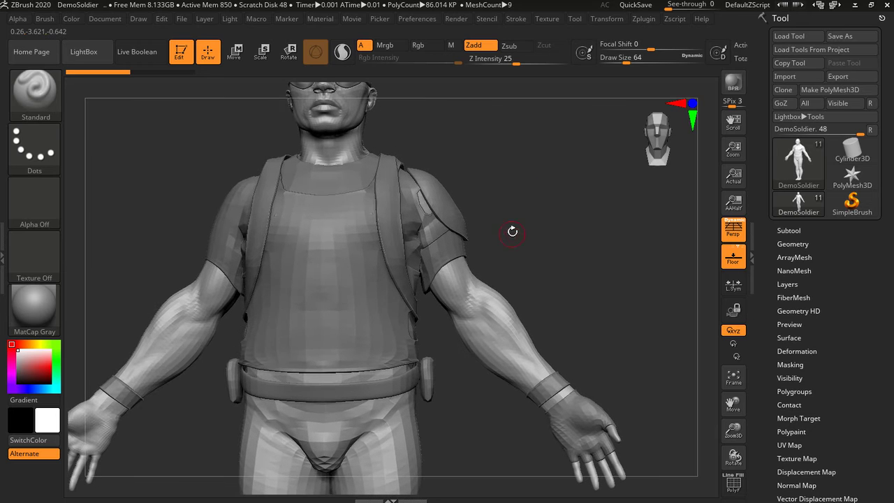
Reframe the view on the head and chest and store it as camera 'frontzoom'
{"action": "mouse_move", "coordinate": [522, 182]}
{"action": "left_mouse_down", "text": "alt"}
{"action": "mouse_move", "coordinate": [596, 296]}
{"action": "mouse_move", "coordinate": [620, 272]}
{"action": "left_mouse_up", "text": "alt"}
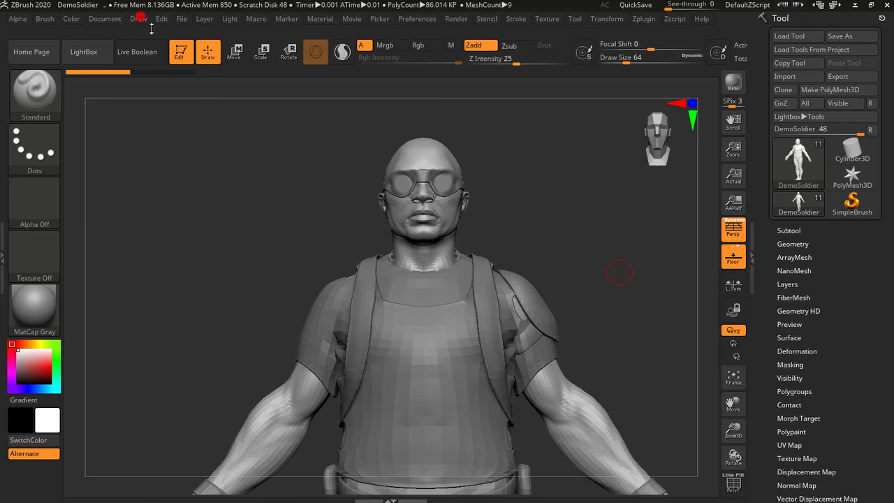
{"action": "left_click", "coordinate": [138, 19]}
{"action": "scroll", "coordinate": [264, 367], "scroll_direction": "down", "scroll_amount": 10}
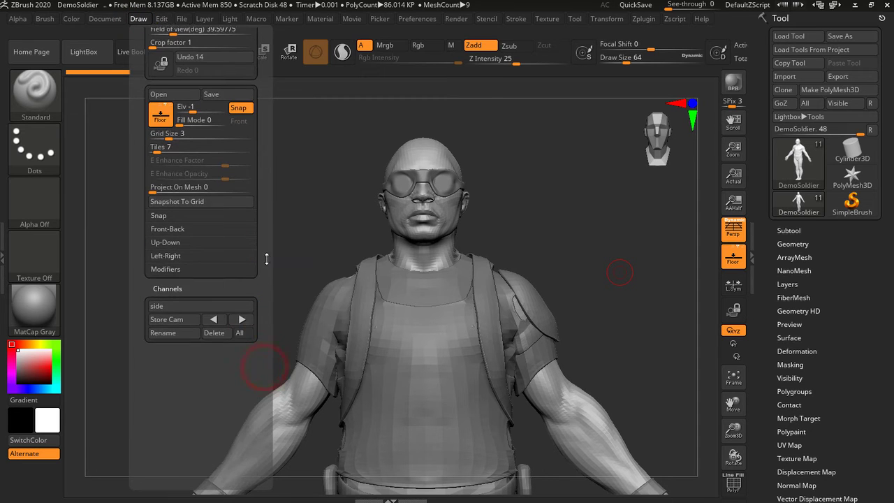
{"action": "left_click", "coordinate": [139, 19]}
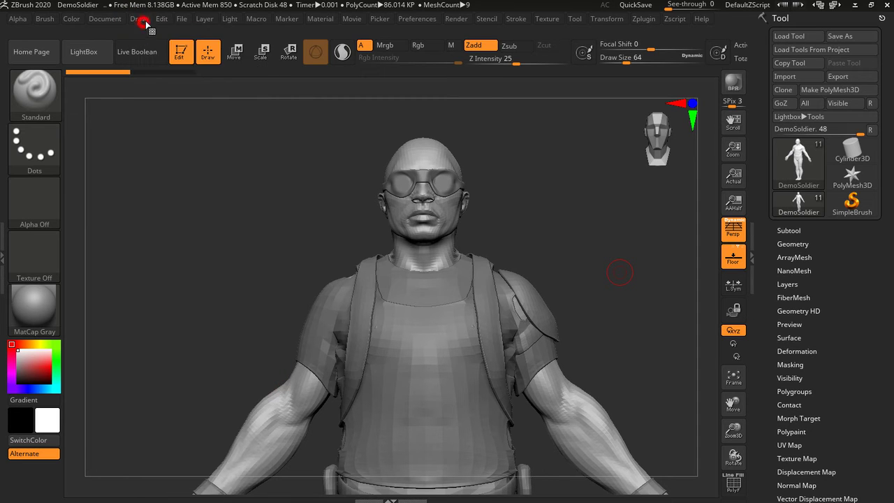
{"action": "left_click", "coordinate": [138, 20]}
{"action": "scroll", "coordinate": [263, 370], "scroll_direction": "down", "scroll_amount": 10}
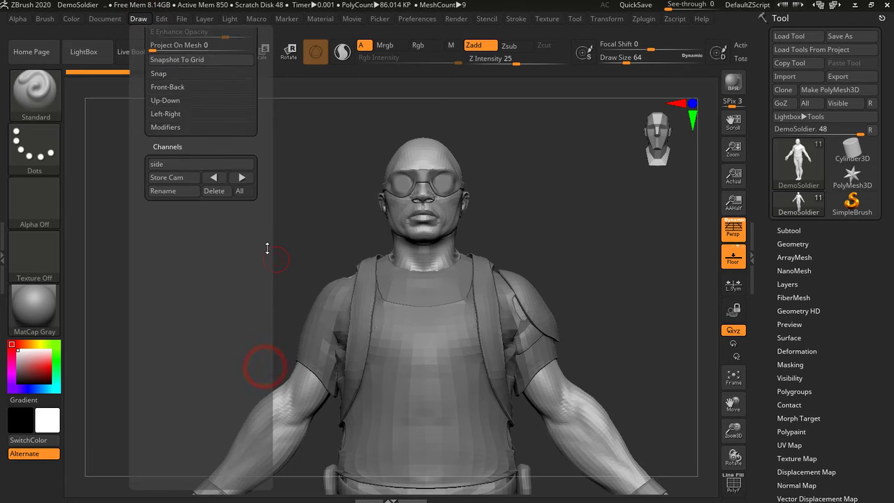
{"action": "scroll", "coordinate": [270, 252], "scroll_direction": "up", "scroll_amount": 5}
{"action": "left_click", "coordinate": [176, 393]}
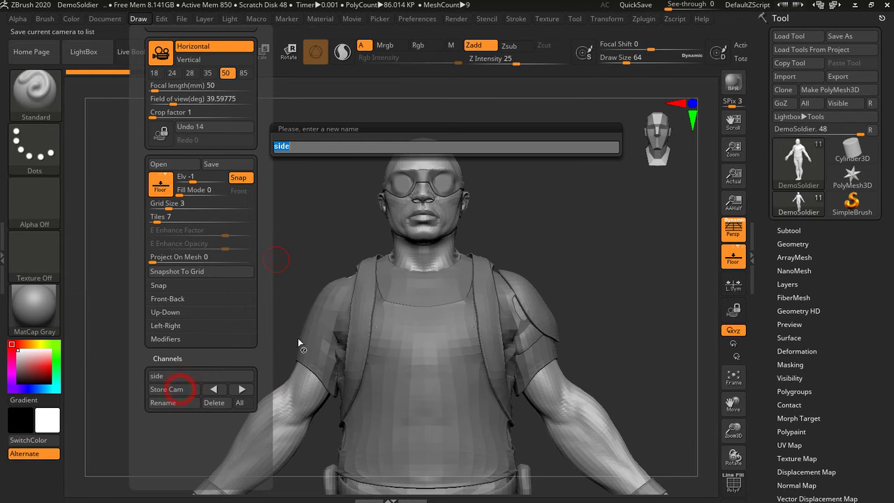
{"action": "type", "text": "frontzoom"}
{"action": "key", "text": "Return"}
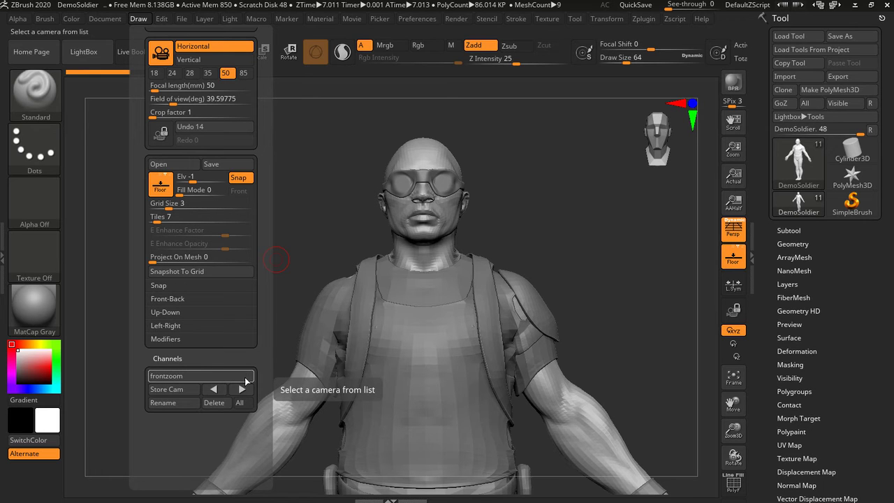
Switch between the stored 'side' and 'frontzoom' cameras using the arrows and camera list
{"action": "left_click", "coordinate": [242, 389]}
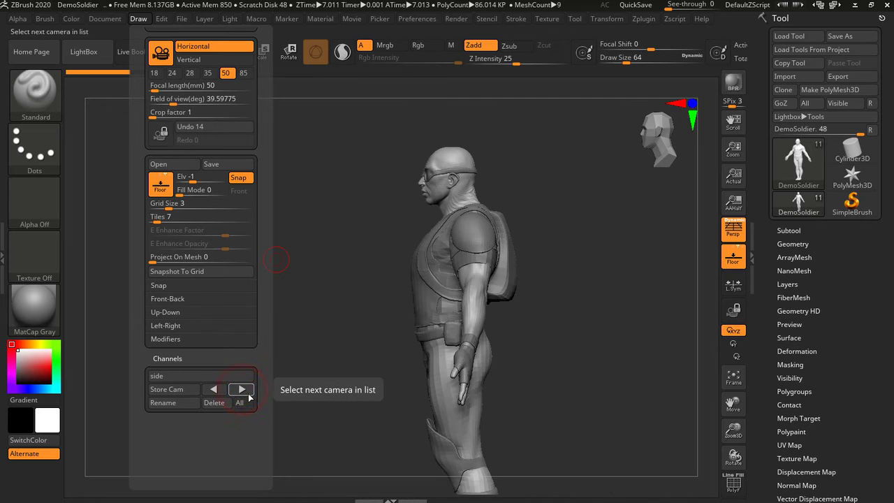
{"action": "left_click", "coordinate": [242, 389]}
{"action": "left_click", "coordinate": [222, 376]}
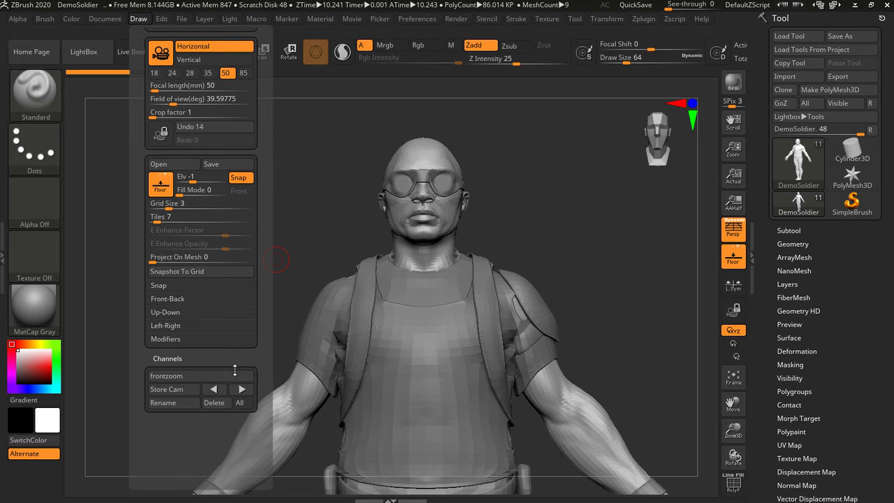
{"action": "left_click", "coordinate": [241, 383]}
{"action": "left_click", "coordinate": [236, 363]}
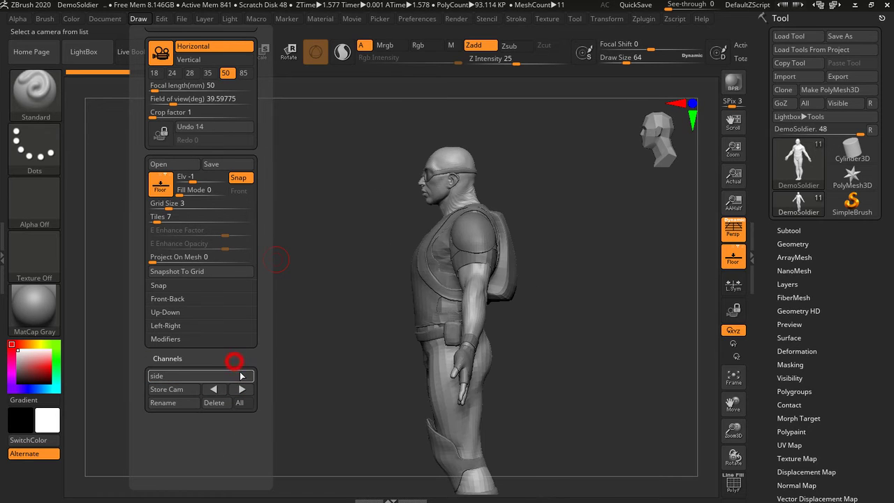
{"action": "left_click", "coordinate": [238, 376]}
Apply 'frontzoom', cycle back to 'side', then orbit the soldier to a three-quarter view
{"action": "left_click", "coordinate": [200, 389]}
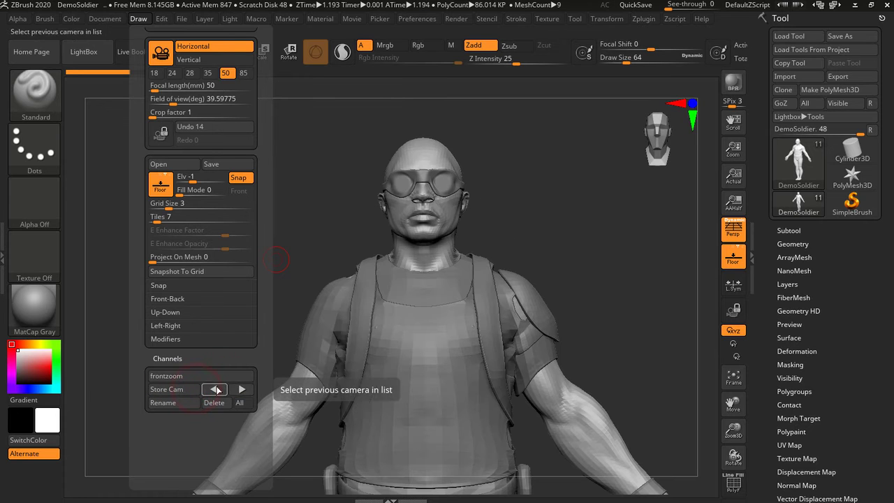
{"action": "left_click", "coordinate": [245, 390]}
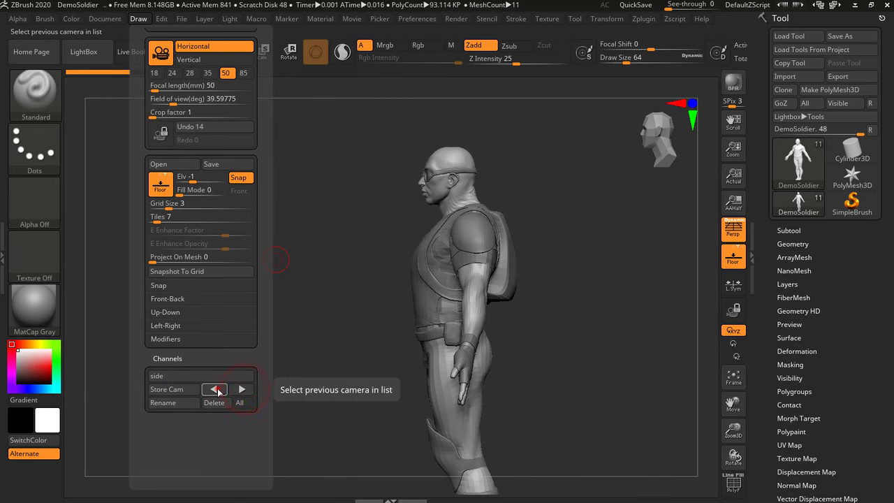
{"action": "left_click", "coordinate": [214, 389]}
{"action": "left_click", "coordinate": [241, 390]}
{"action": "left_click_drag", "start_coordinate": [516, 293], "coordinate": [570, 295]}
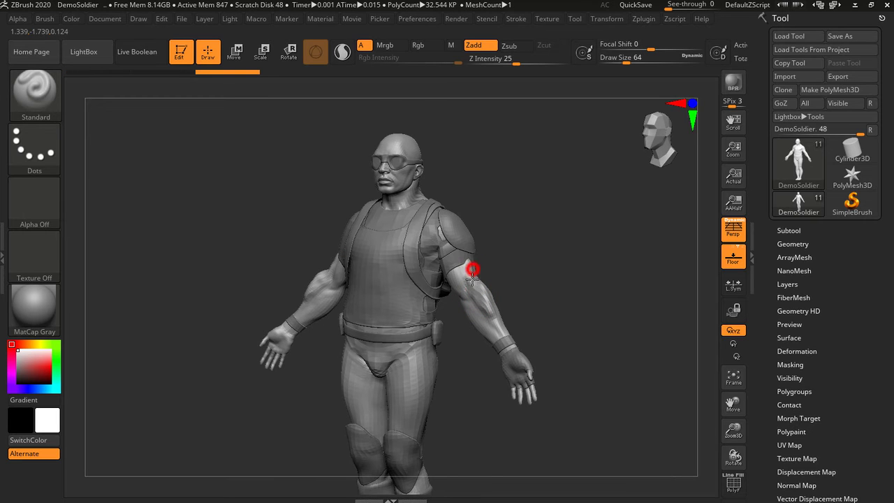
Lock camera rotation, confirm the view won't turn, then unlock it and orbit freely
{"action": "left_click_drag", "start_coordinate": [500, 311], "coordinate": [535, 278]}
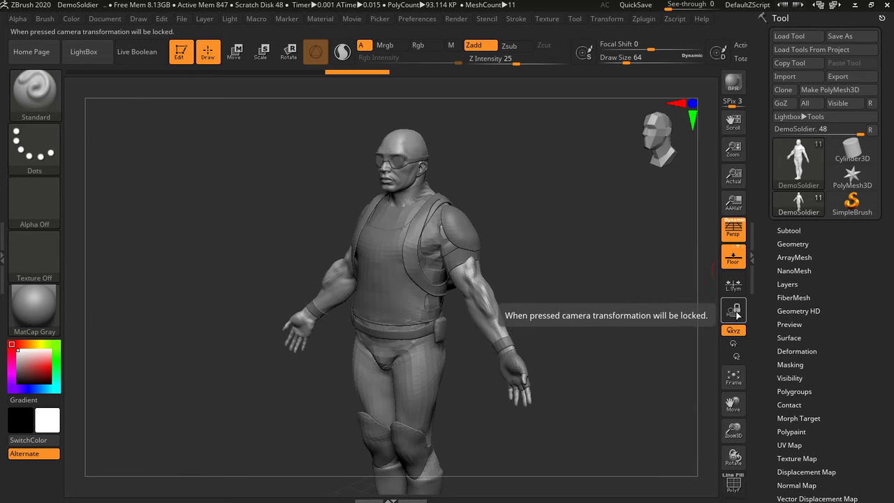
{"action": "left_click", "coordinate": [737, 316]}
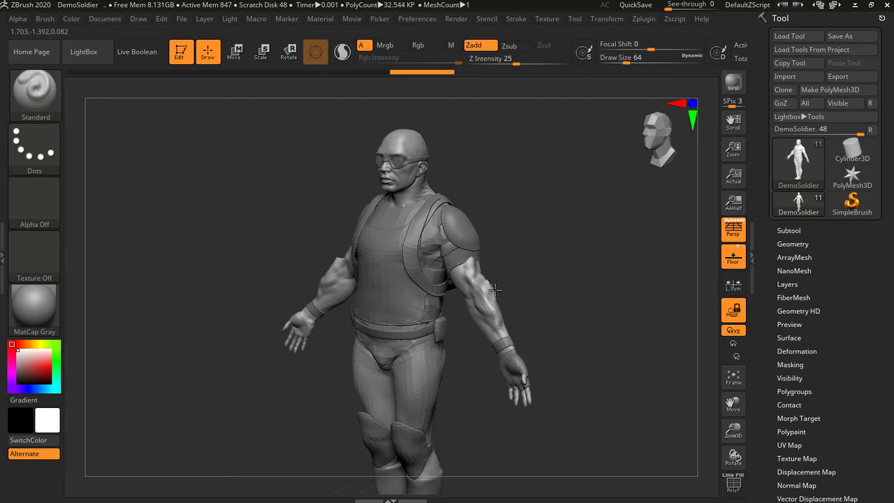
{"action": "left_click", "coordinate": [515, 287]}
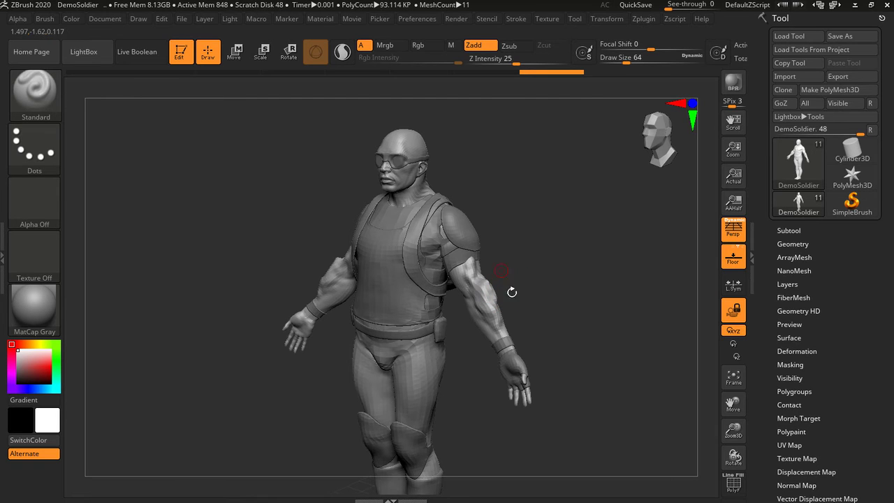
{"action": "left_click", "coordinate": [743, 321]}
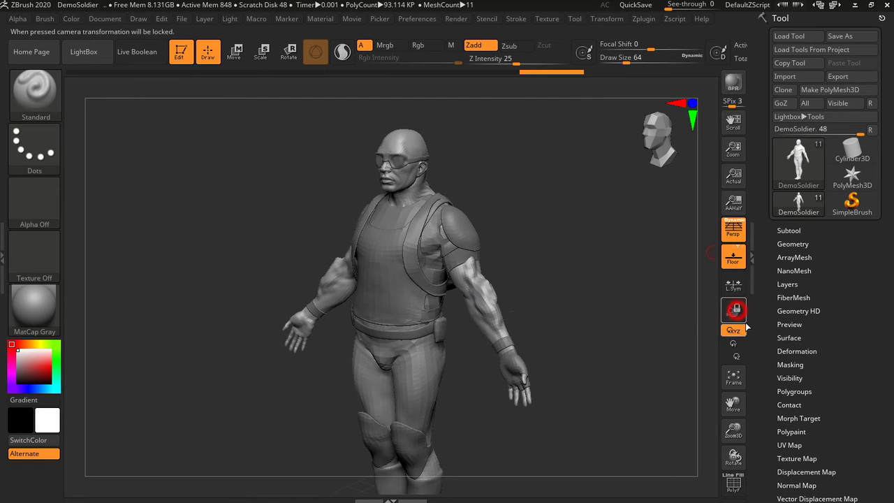
{"action": "left_click_drag", "start_coordinate": [465, 364], "coordinate": [567, 301]}
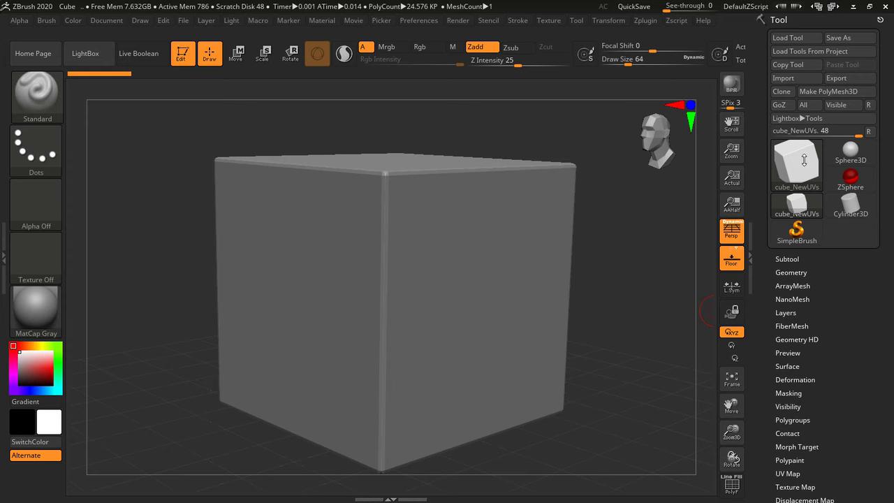
Duplicate the cube_NewUVs subtool and make the new cube_NewUVs1 copy active
{"action": "left_click", "coordinate": [787, 259]}
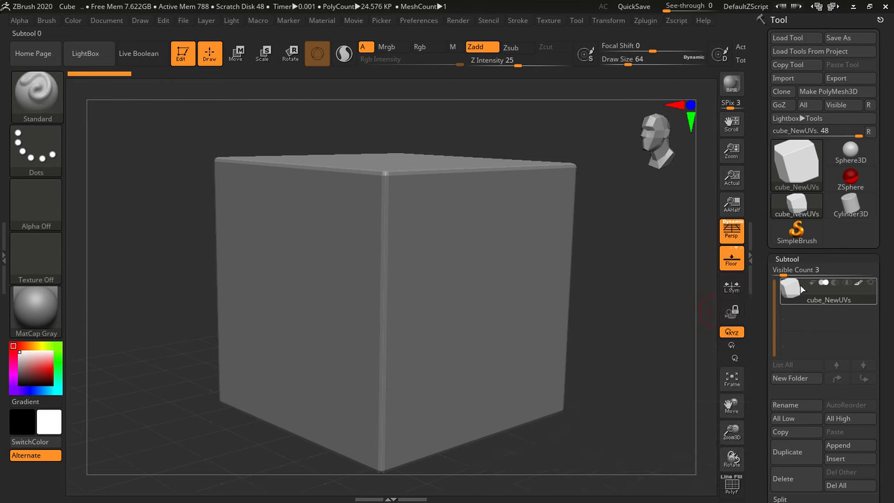
{"action": "left_click", "coordinate": [797, 454]}
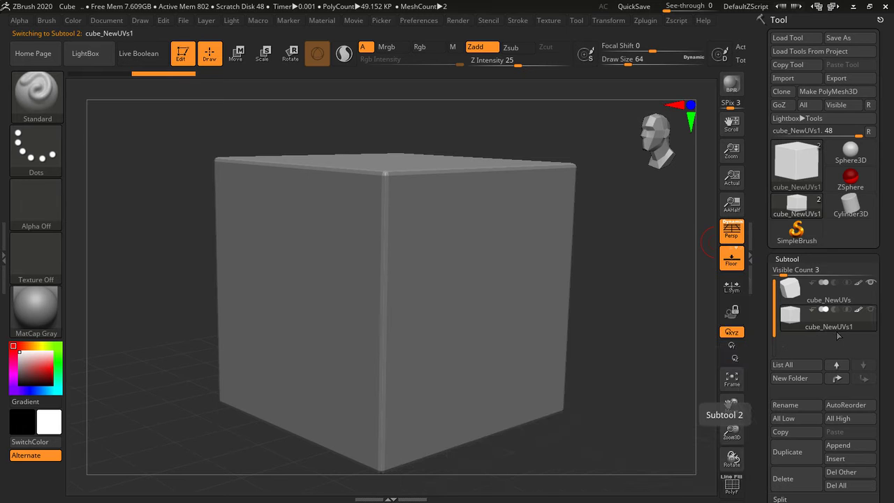
{"action": "left_click", "coordinate": [803, 316]}
Import the telephone mesh from Desktop\02\샘플파일 into the cube_NewUVs1 subtool
{"action": "left_click", "coordinate": [793, 78]}
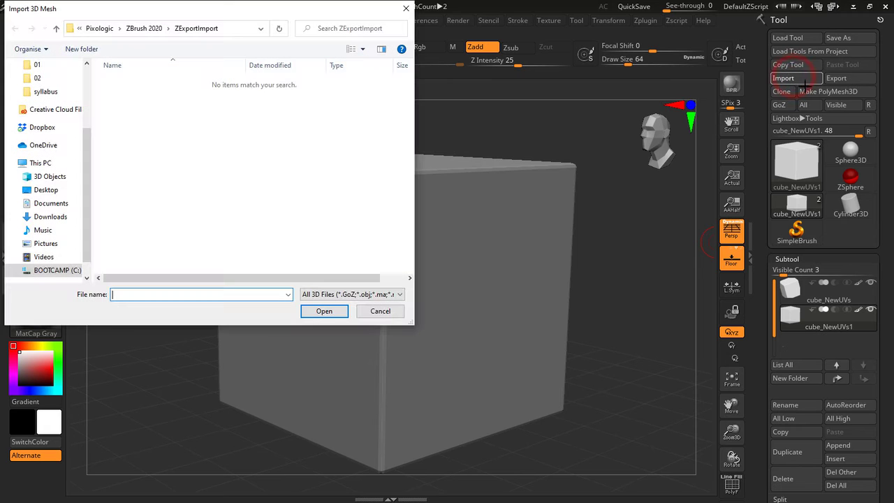
{"action": "left_click", "coordinate": [53, 77]}
{"action": "left_click", "coordinate": [139, 95]}
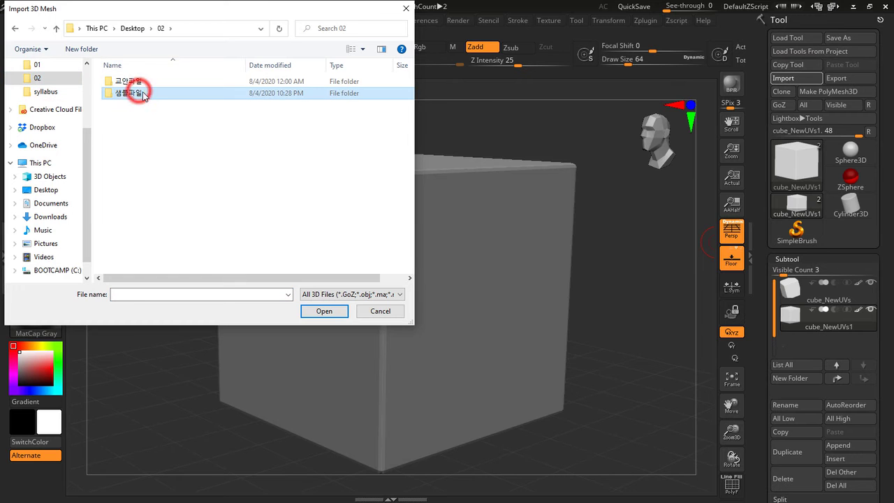
{"action": "double_click", "coordinate": [137, 92]}
{"action": "left_click", "coordinate": [160, 91]}
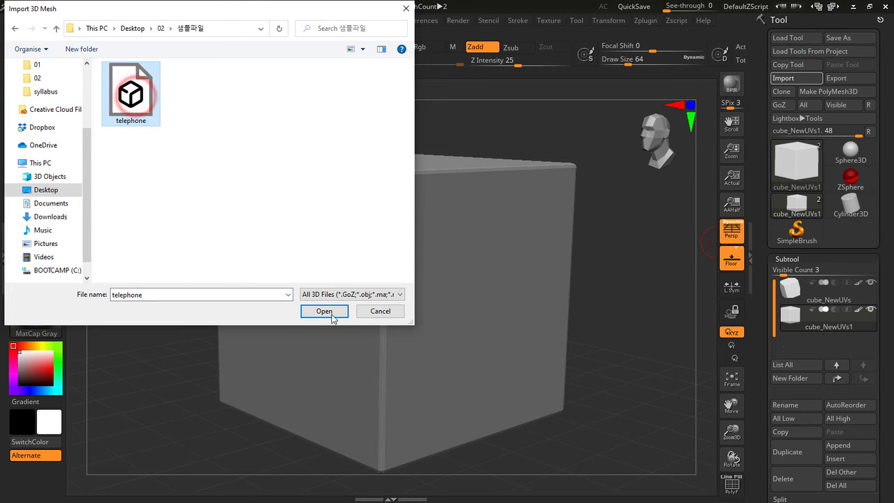
{"action": "left_click", "coordinate": [397, 295]}
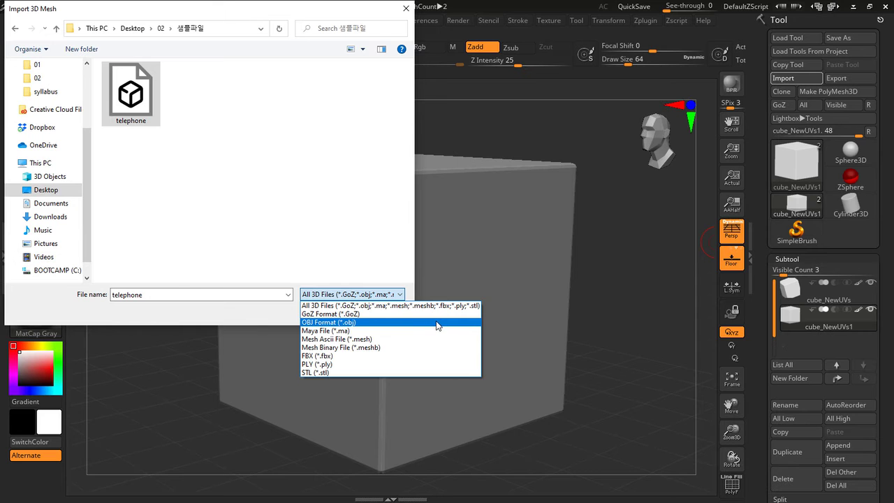
{"action": "left_click", "coordinate": [396, 267]}
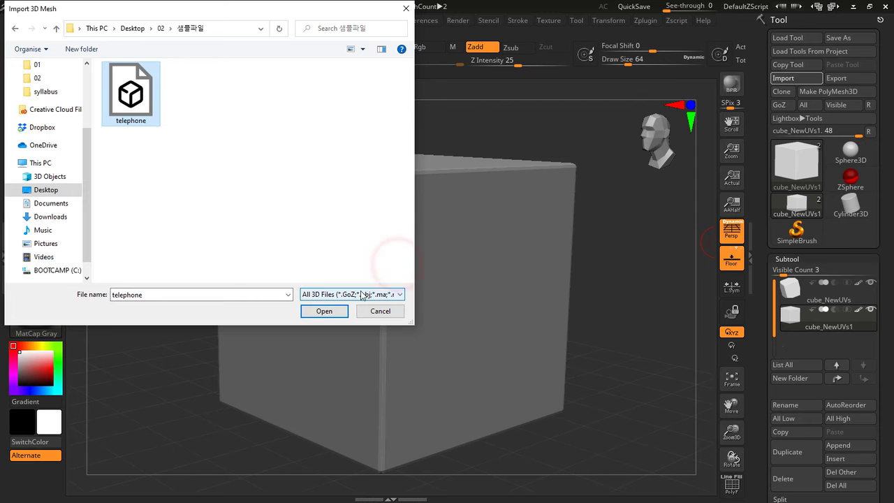
{"action": "left_click", "coordinate": [336, 312]}
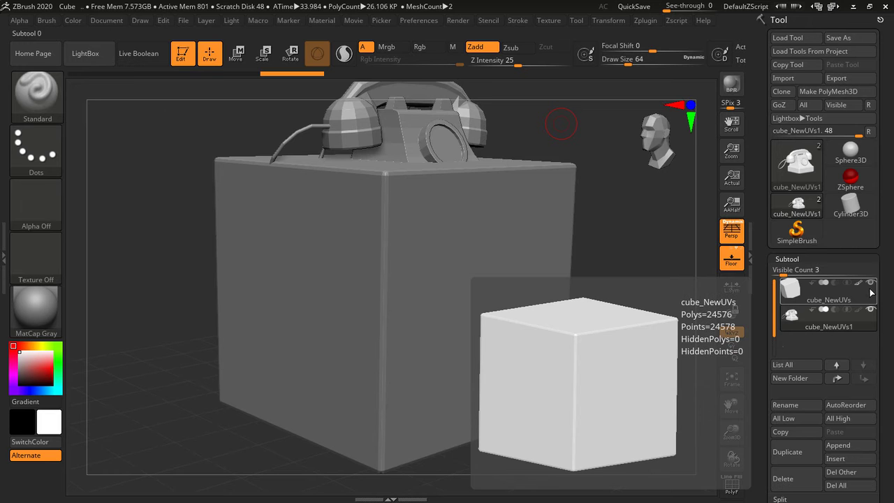
{"action": "mouse_move", "coordinate": [824, 289]}
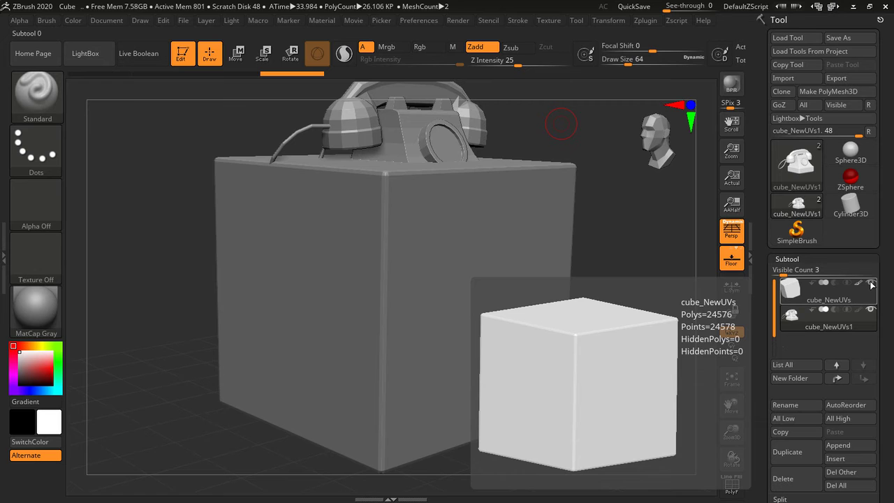
Hide the cube, frame the telephone, then select cube_NewUVs and cube_NewUVs1 in turn
{"action": "left_click", "coordinate": [871, 284]}
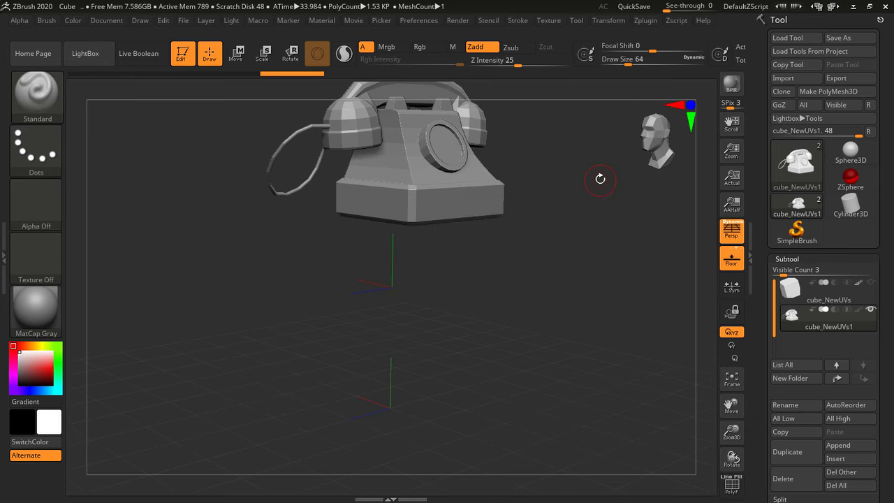
{"action": "key", "text": "f"}
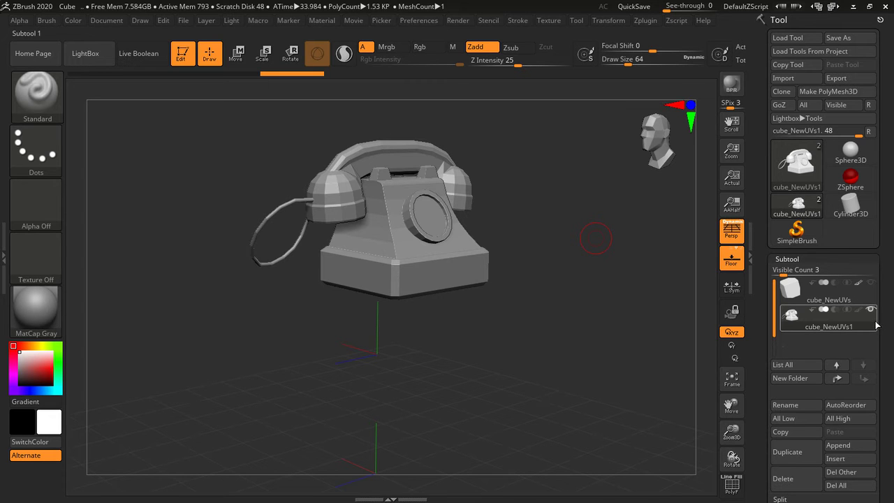
{"action": "left_click", "coordinate": [873, 293]}
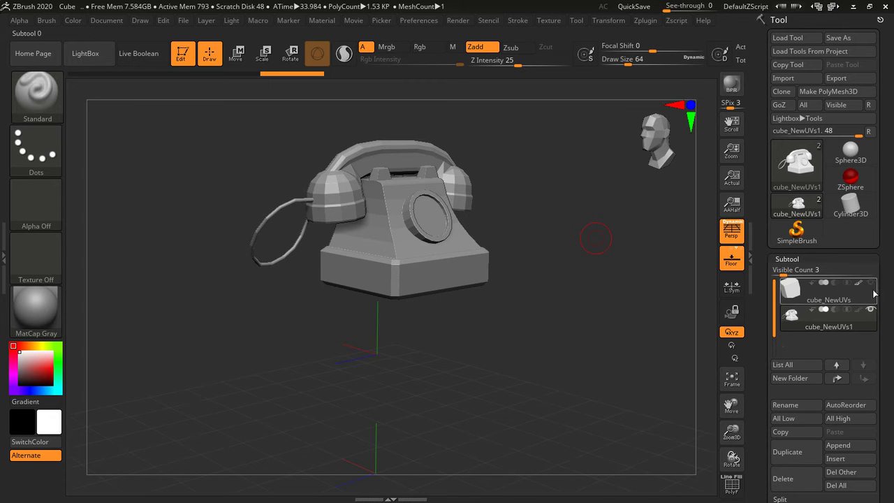
{"action": "left_click", "coordinate": [877, 317]}
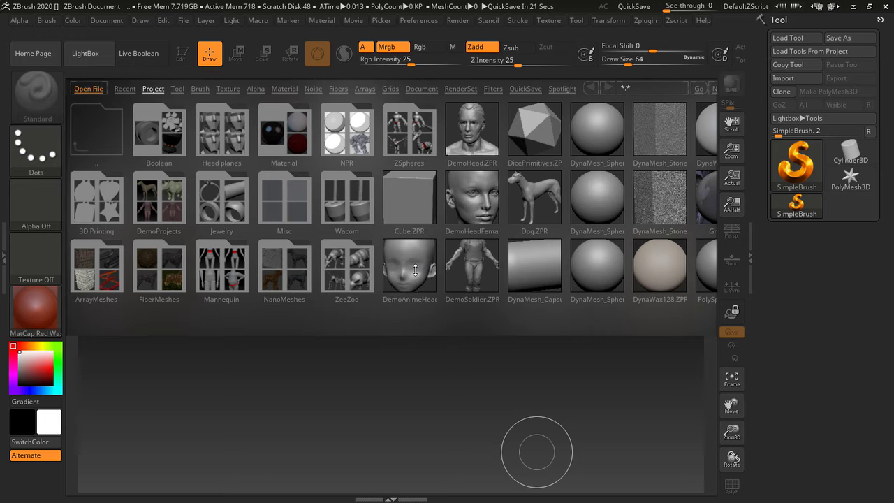
Open DemoAnimeHead from LightBox, pan the head up and right, and show the brush list
{"action": "left_click", "coordinate": [414, 270]}
{"action": "double_click", "coordinate": [423, 282]}
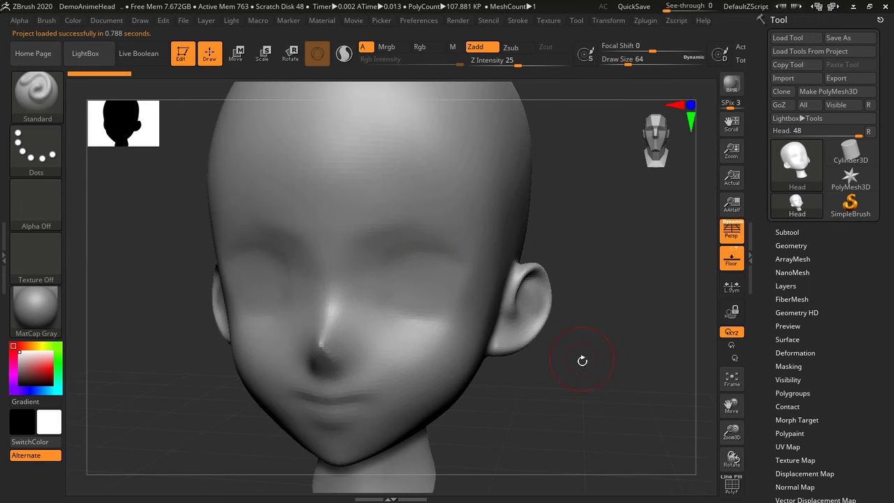
{"action": "mouse_move", "coordinate": [547, 359]}
{"action": "left_mouse_down", "text": "alt"}
{"action": "mouse_move", "coordinate": [590, 337]}
{"action": "mouse_move", "coordinate": [602, 316]}
{"action": "left_mouse_up", "text": "alt"}
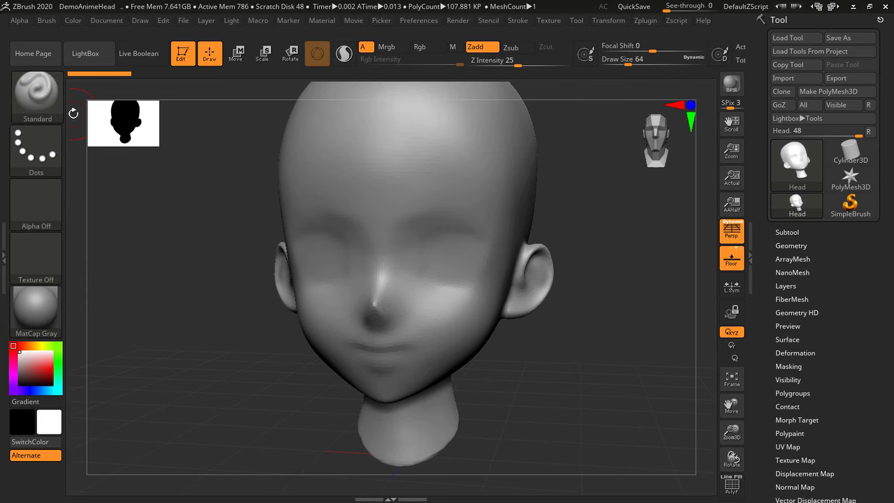
{"action": "key", "text": "b"}
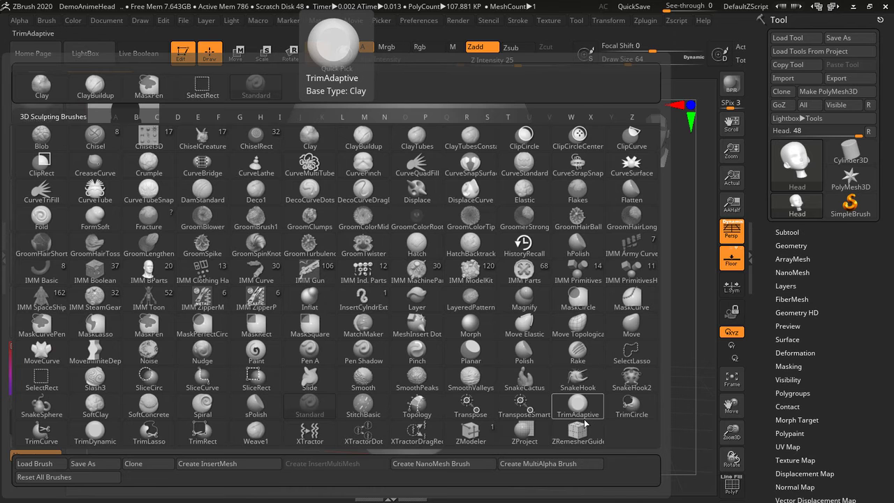
Build up mirrored eyebrow ridges on the forehead with the Standard brush
{"action": "key", "text": "Escape"}
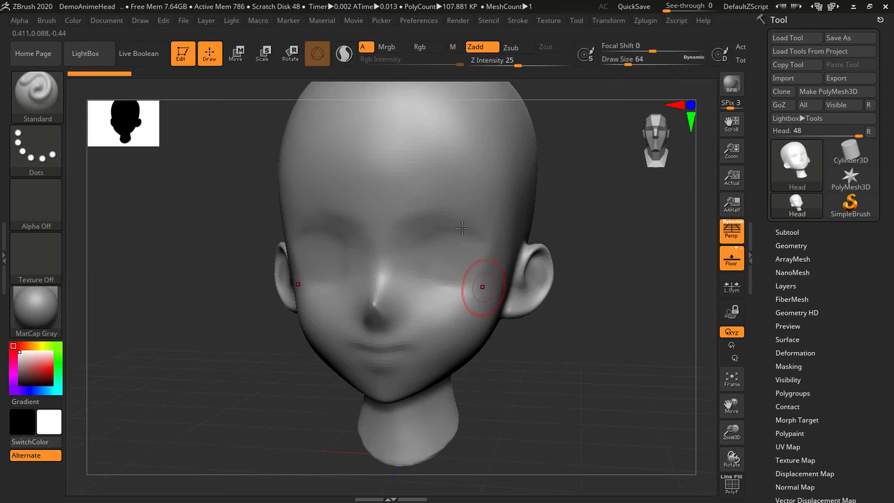
{"action": "mouse_move", "coordinate": [473, 168]}
{"action": "left_mouse_down"}
{"action": "mouse_move", "coordinate": [491, 181]}
{"action": "mouse_move", "coordinate": [455, 156]}
{"action": "mouse_move", "coordinate": [489, 175]}
{"action": "mouse_move", "coordinate": [435, 168]}
{"action": "mouse_move", "coordinate": [422, 178]}
{"action": "mouse_move", "coordinate": [482, 183]}
{"action": "mouse_move", "coordinate": [497, 161]}
{"action": "left_mouse_up"}
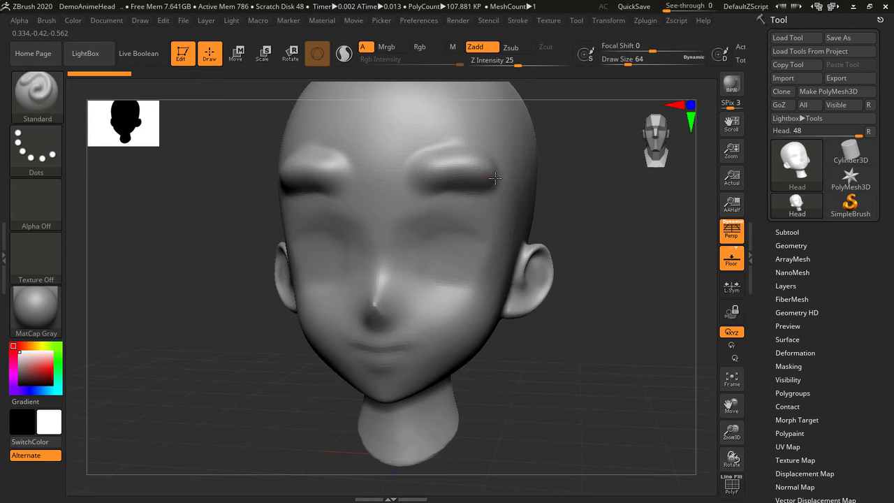
{"action": "mouse_move", "coordinate": [599, 229]}
{"action": "left_mouse_down"}
{"action": "mouse_move", "coordinate": [588, 235]}
{"action": "mouse_move", "coordinate": [535, 199]}
{"action": "left_mouse_up"}
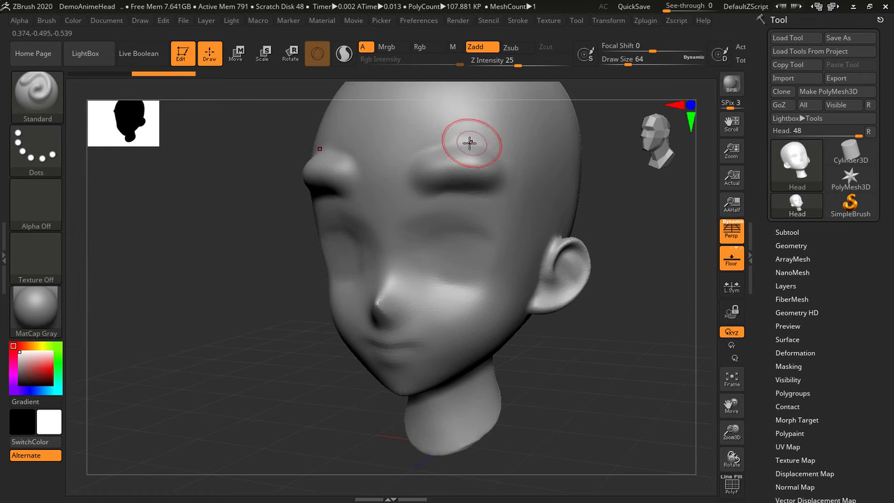
{"action": "mouse_move", "coordinate": [489, 159]}
{"action": "left_mouse_down"}
{"action": "mouse_move", "coordinate": [516, 183]}
{"action": "mouse_move", "coordinate": [489, 163]}
{"action": "mouse_move", "coordinate": [589, 199]}
{"action": "left_mouse_up"}
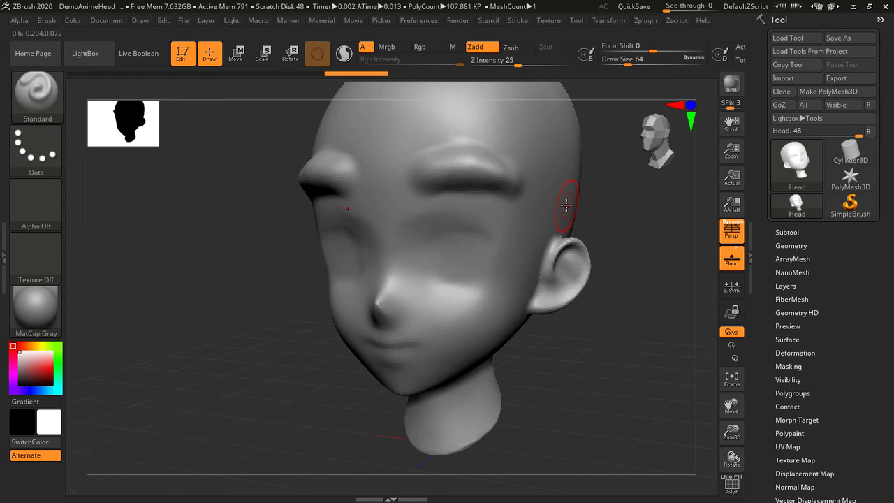
{"action": "key", "text": "b"}
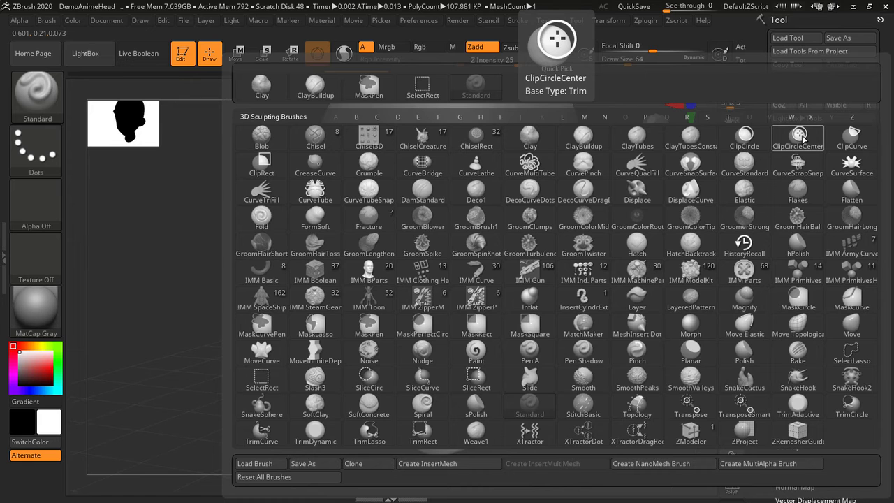
Switch to the Clay brush and add a mirrored clay bump above the brows
{"action": "key", "text": "c"}
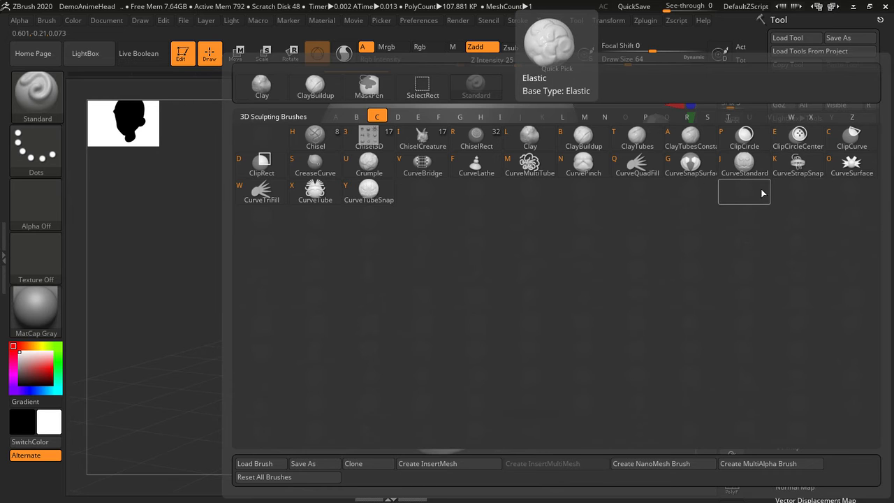
{"action": "key", "text": "l"}
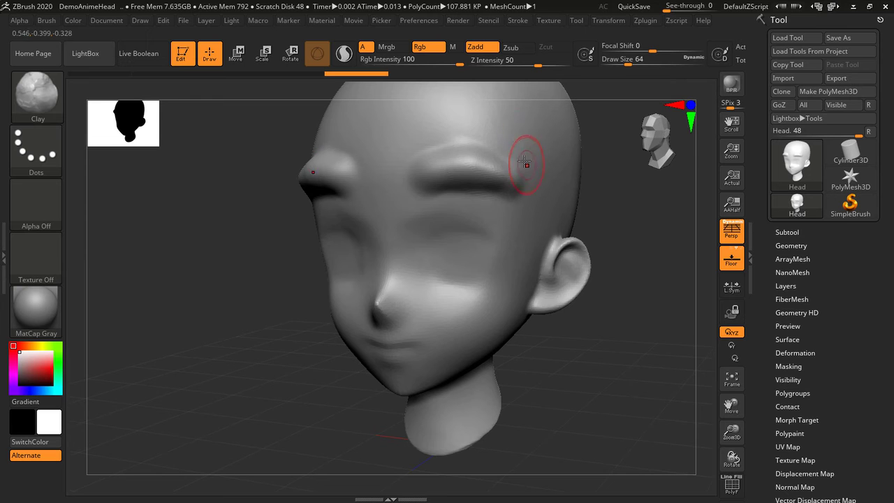
{"action": "left_click_drag", "start_coordinate": [510, 150], "coordinate": [489, 147]}
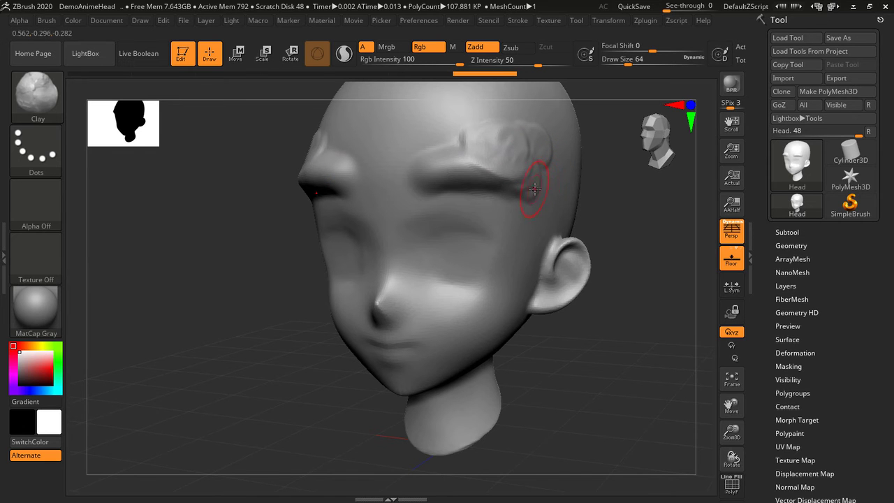
Smooth and rework the swirl curls above the brows and soften the temple
{"action": "left_click_drag", "start_coordinate": [491, 141], "coordinate": [493, 146], "text": "shift"}
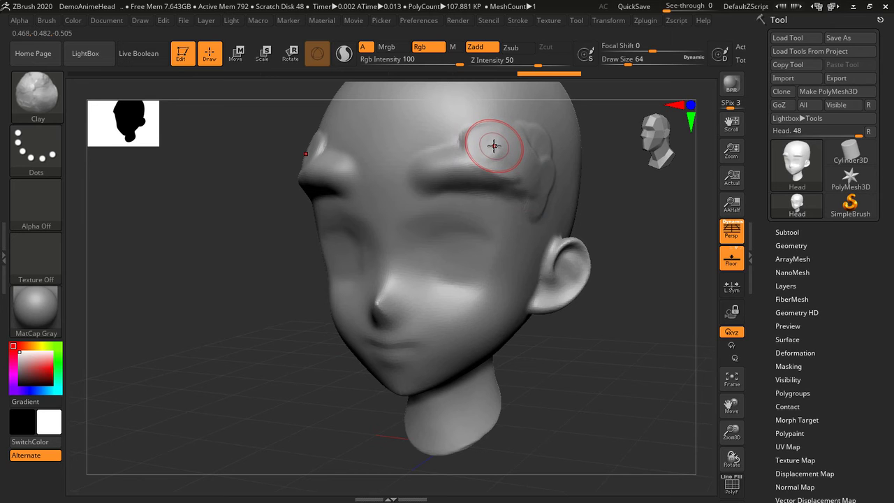
{"action": "mouse_move", "coordinate": [495, 144]}
{"action": "left_mouse_down", "text": "shift"}
{"action": "mouse_move", "coordinate": [461, 144]}
{"action": "mouse_move", "coordinate": [503, 144]}
{"action": "left_mouse_up", "text": "shift"}
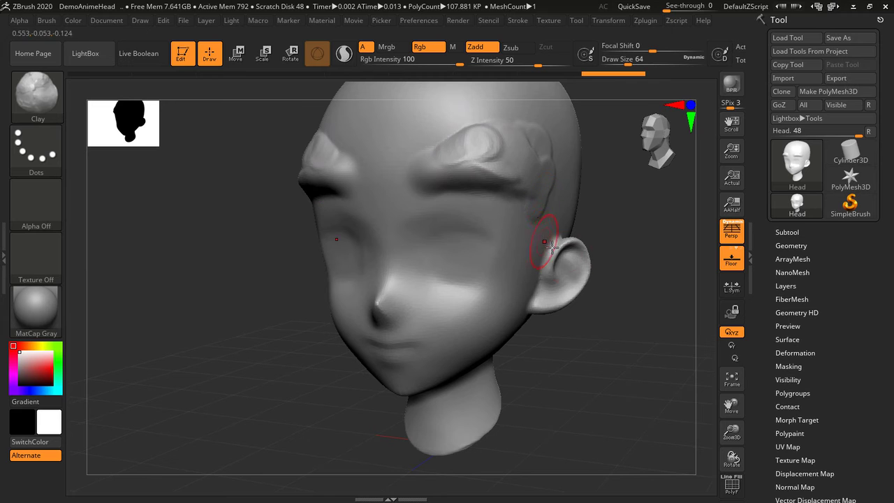
{"action": "left_click_drag", "start_coordinate": [494, 149], "coordinate": [508, 149], "text": "shift"}
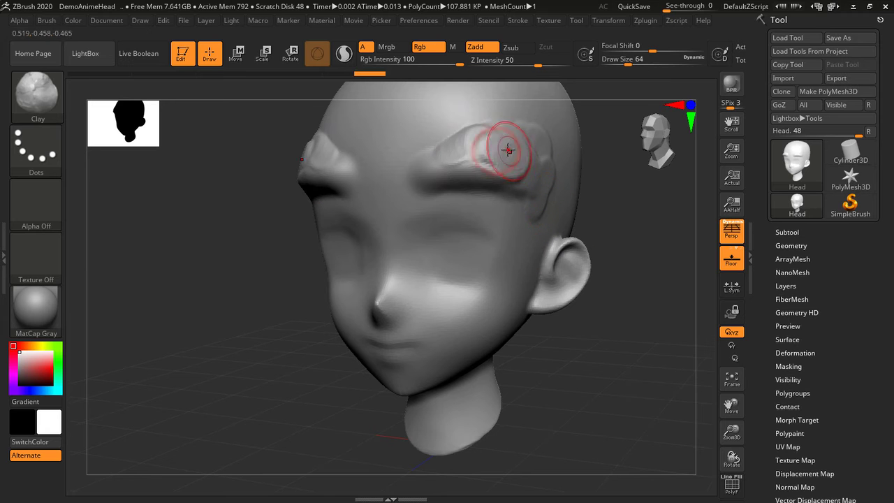
{"action": "left_click_drag", "start_coordinate": [531, 182], "coordinate": [528, 169], "text": "shift"}
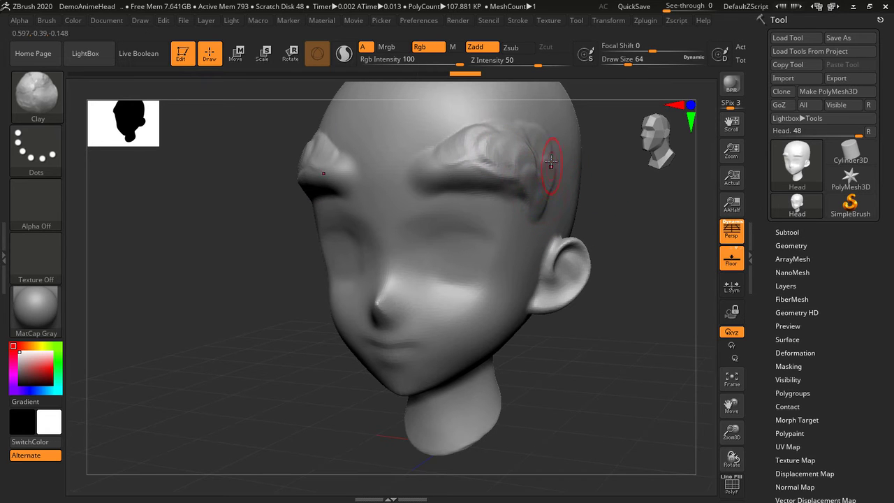
{"action": "left_click_drag", "start_coordinate": [541, 205], "coordinate": [531, 185], "text": "shift"}
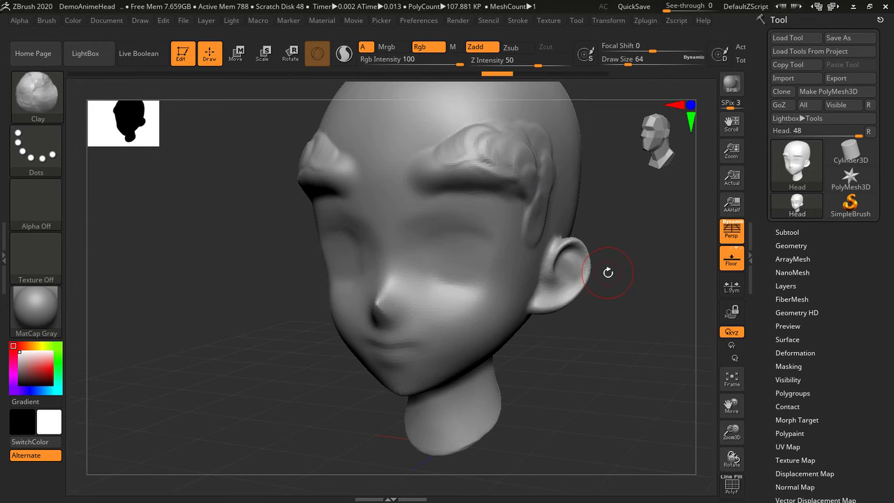
Switch to DamStandard and carve closed-eye creases across both eyes
{"action": "key", "text": "b"}
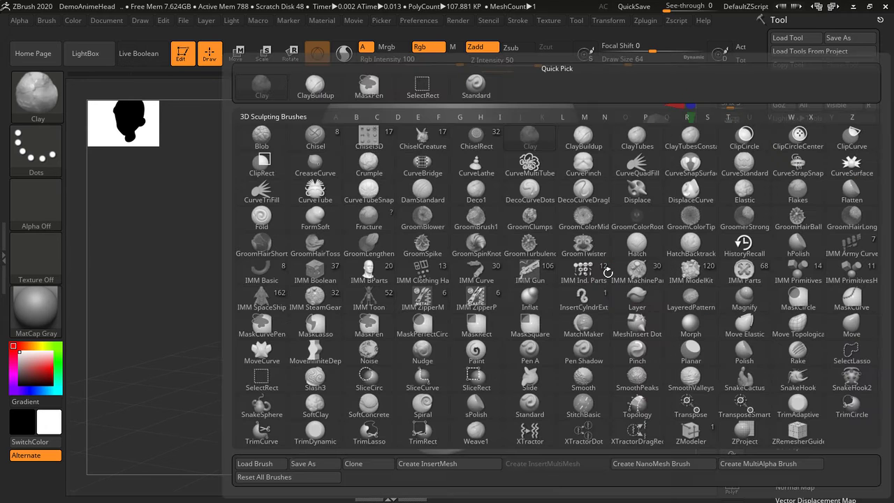
{"action": "key", "text": "d"}
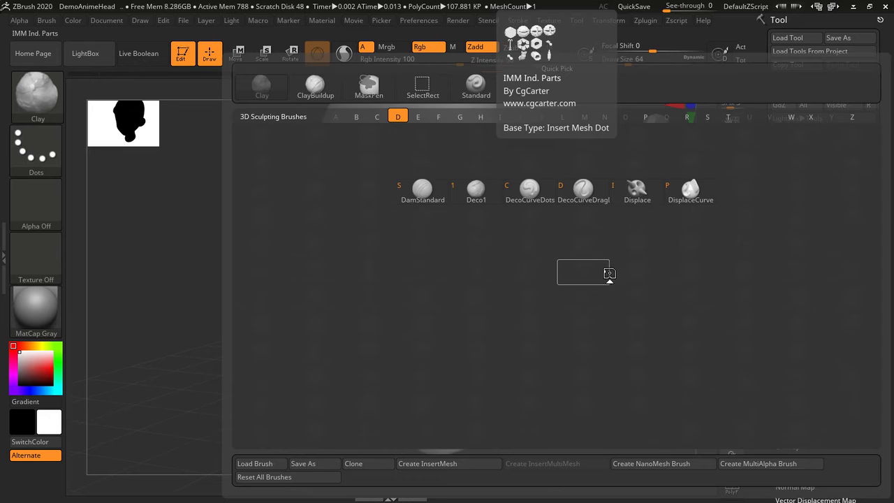
{"action": "key", "text": "s"}
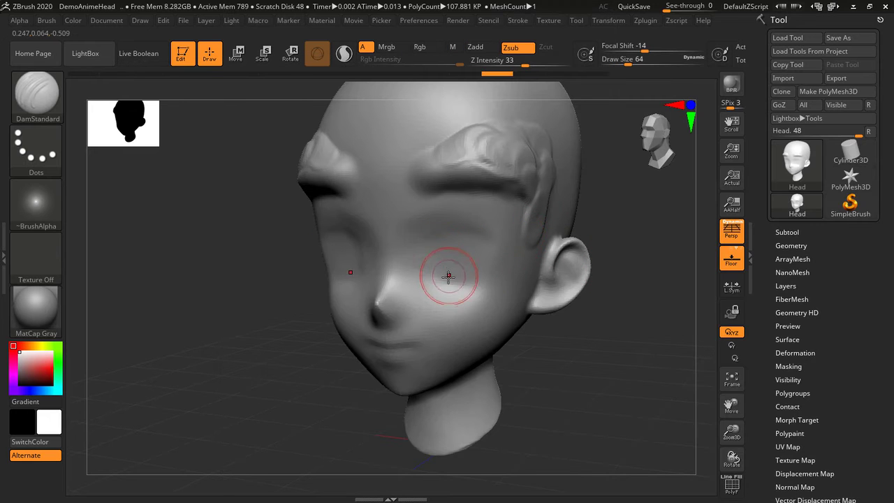
{"action": "left_click_drag", "start_coordinate": [430, 262], "coordinate": [479, 268]}
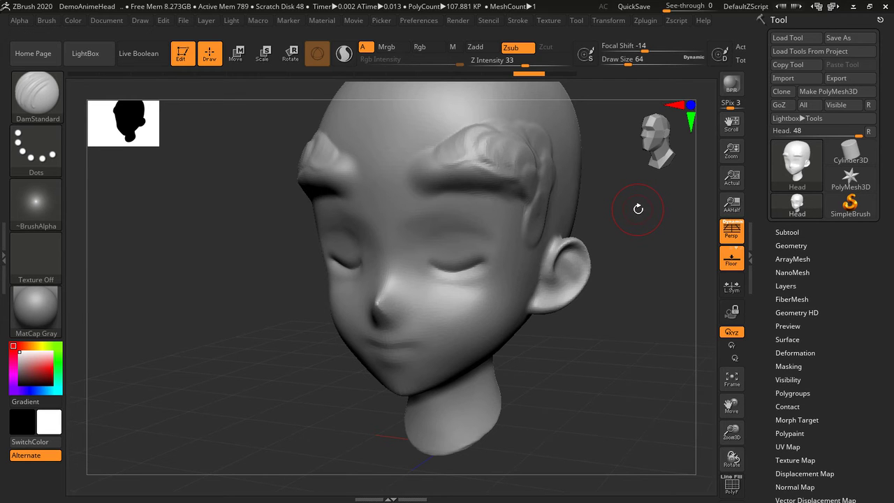
Switch to the Flatten brush and flatten the temple and its hair curl
{"action": "key", "text": "b"}
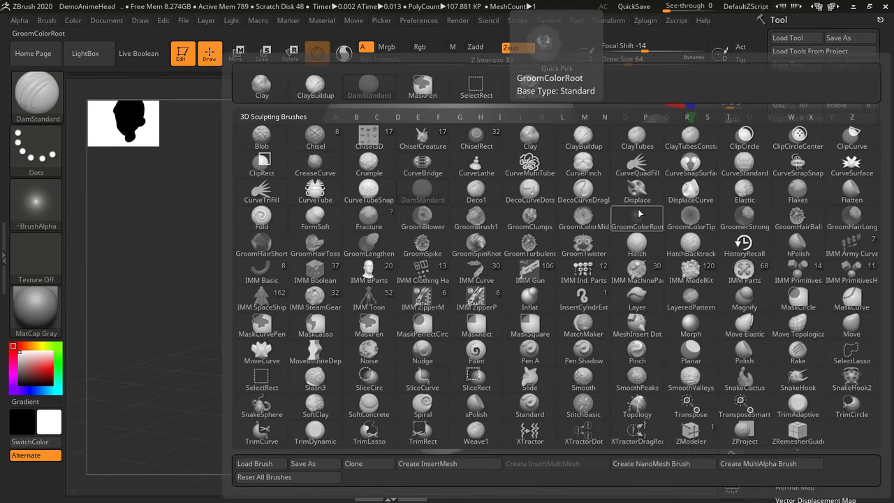
{"action": "key", "text": "f"}
{"action": "key", "text": "l"}
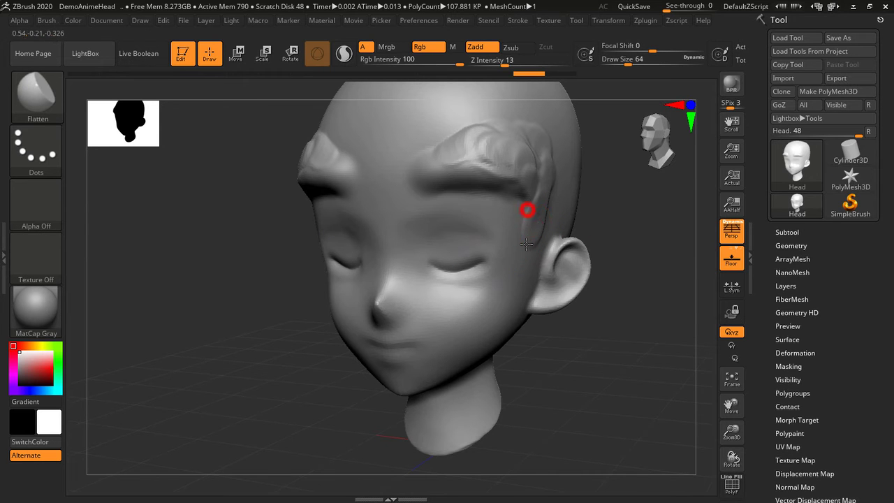
{"action": "left_click_drag", "start_coordinate": [526, 243], "coordinate": [527, 230]}
{"action": "left_click_drag", "start_coordinate": [659, 259], "coordinate": [652, 275]}
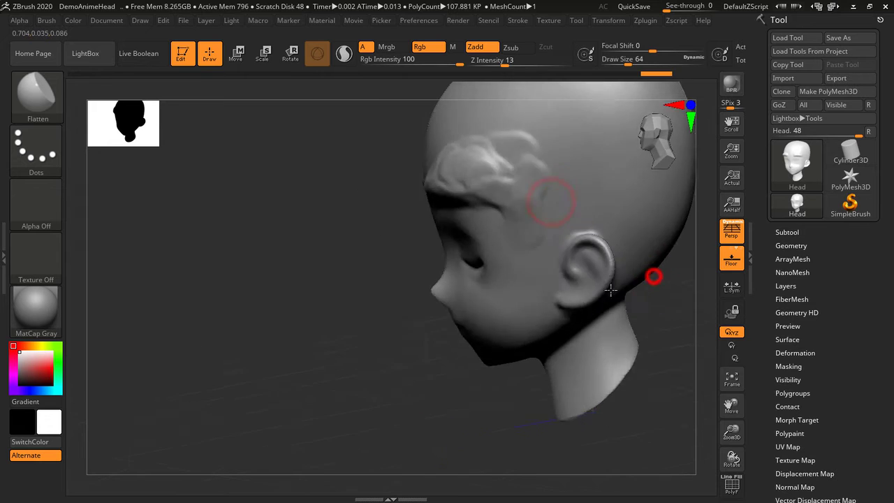
{"action": "left_click_drag", "start_coordinate": [548, 192], "coordinate": [543, 187]}
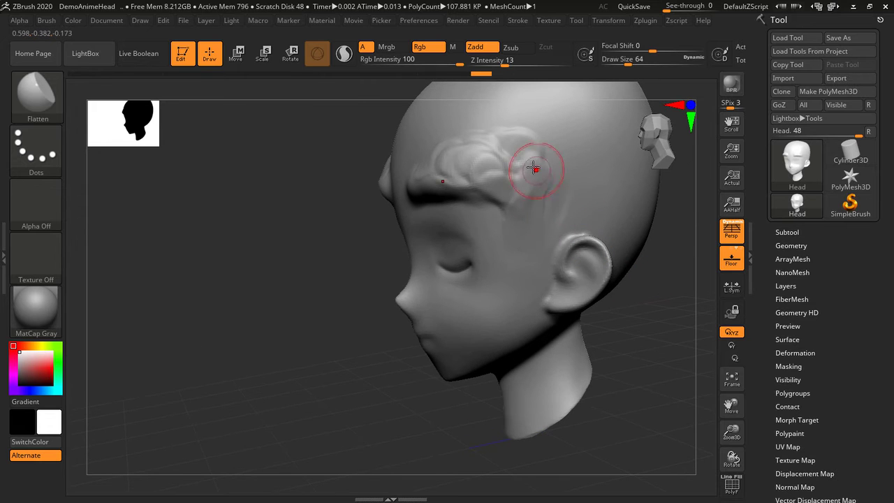
Flatten the brow curls and temple curl further from a frontal view, then zoom in
{"action": "left_click_drag", "start_coordinate": [601, 321], "coordinate": [639, 326]}
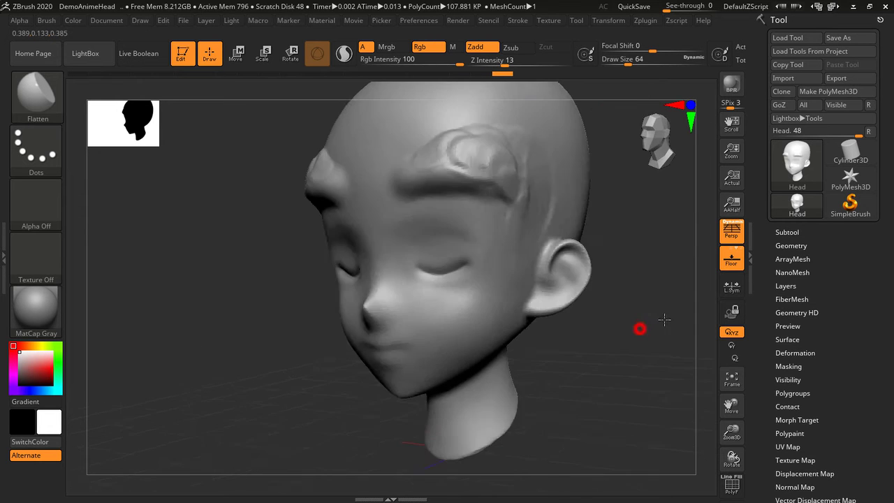
{"action": "left_click_drag", "start_coordinate": [536, 189], "coordinate": [527, 197]}
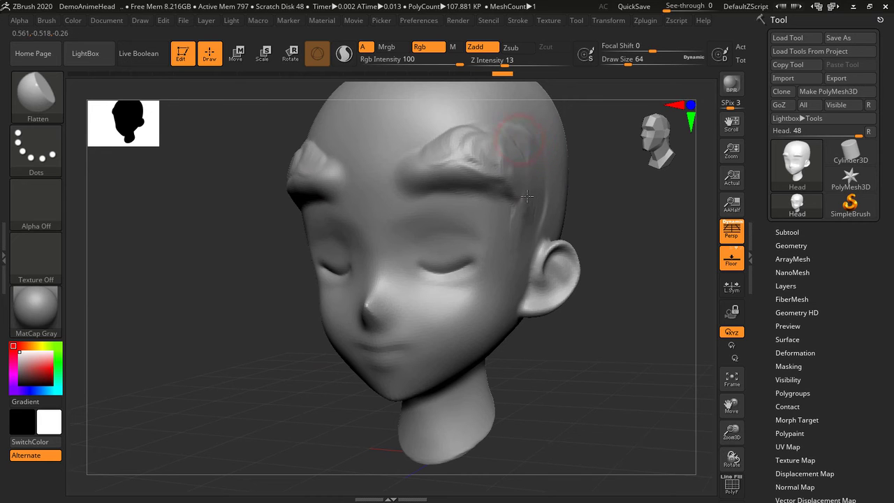
{"action": "mouse_move", "coordinate": [516, 147]}
{"action": "left_mouse_down"}
{"action": "mouse_move", "coordinate": [526, 190]}
{"action": "mouse_move", "coordinate": [517, 193]}
{"action": "left_mouse_up"}
{"action": "mouse_move", "coordinate": [627, 278]}
{"action": "left_mouse_down"}
{"action": "mouse_move", "coordinate": [617, 289]}
{"action": "mouse_move", "coordinate": [629, 275]}
{"action": "left_mouse_up"}
{"action": "left_click", "coordinate": [551, 166]}
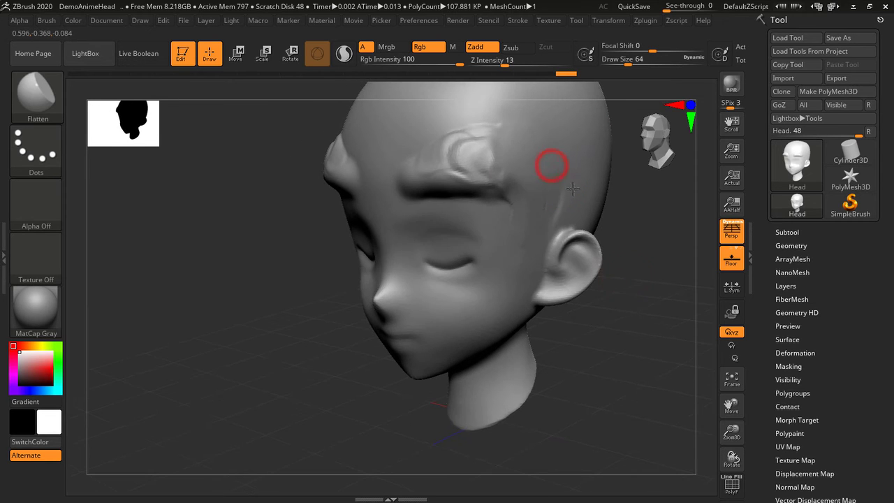
{"action": "left_click", "coordinate": [482, 126]}
{"action": "left_click_drag", "start_coordinate": [482, 126], "coordinate": [479, 162]}
{"action": "mouse_move", "coordinate": [638, 249]}
{"action": "left_mouse_down"}
{"action": "mouse_move", "coordinate": [537, 222]}
{"action": "mouse_move", "coordinate": [449, 150]}
{"action": "left_mouse_up"}
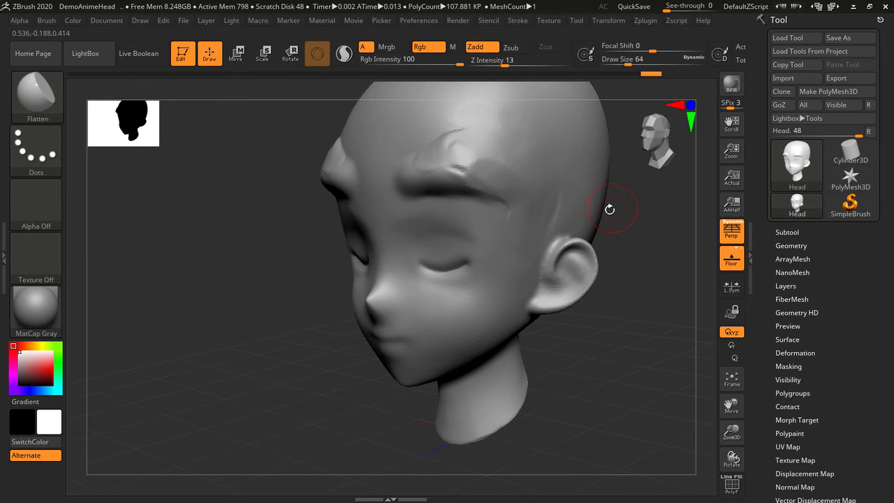
{"action": "left_click_drag", "start_coordinate": [609, 209], "coordinate": [598, 352], "text": "alt"}
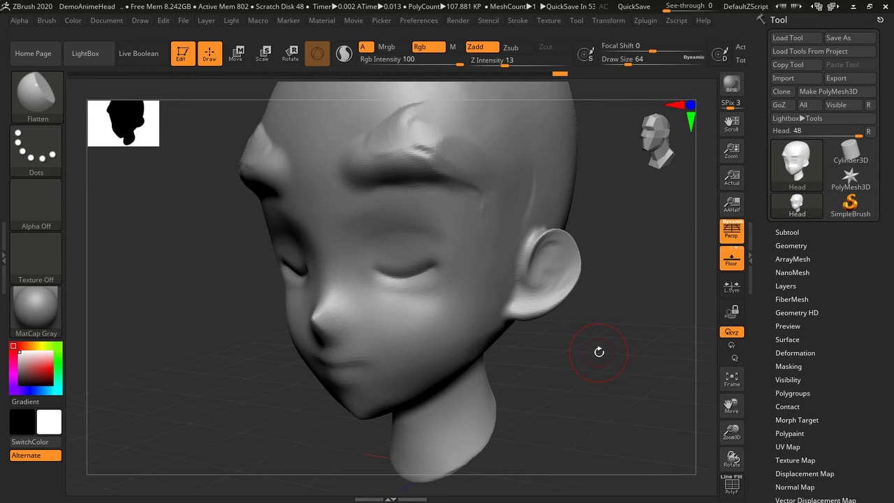
Switch to Inflat, undo a nose stroke, and puff up the brow ridge and cheek
{"action": "key", "text": "b"}
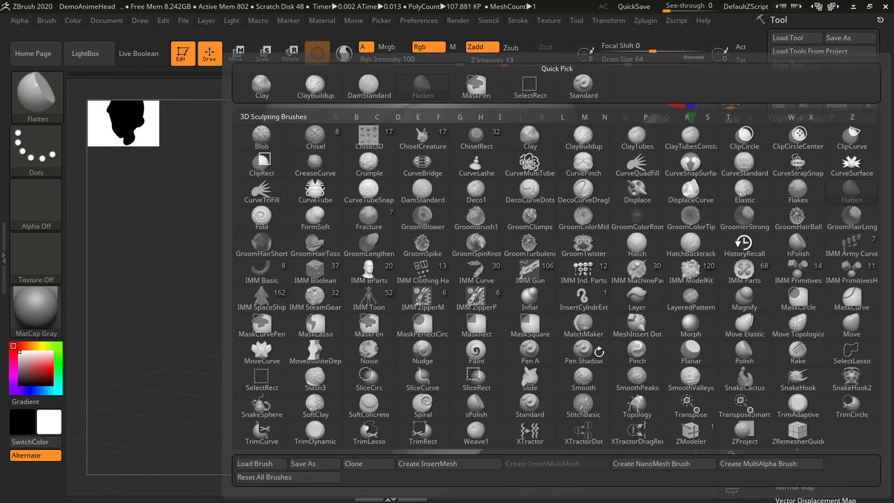
{"action": "key", "text": "i"}
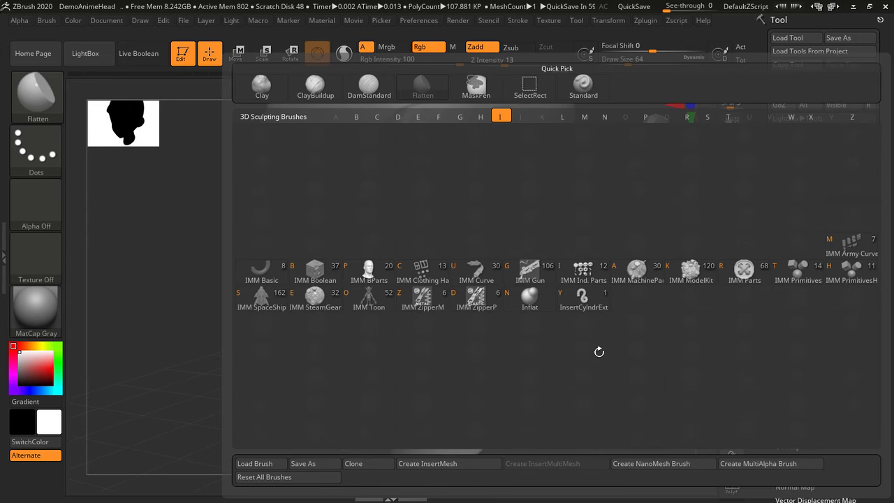
{"action": "key", "text": "n"}
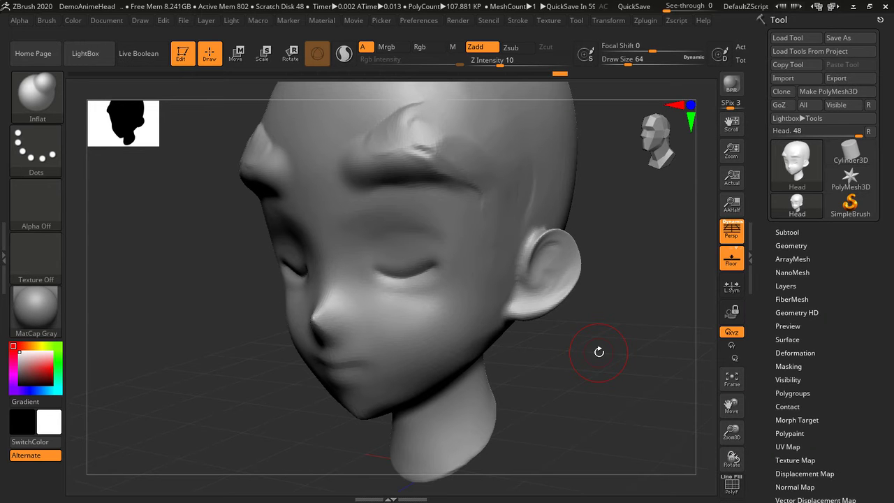
{"action": "left_click_drag", "start_coordinate": [319, 314], "coordinate": [323, 319]}
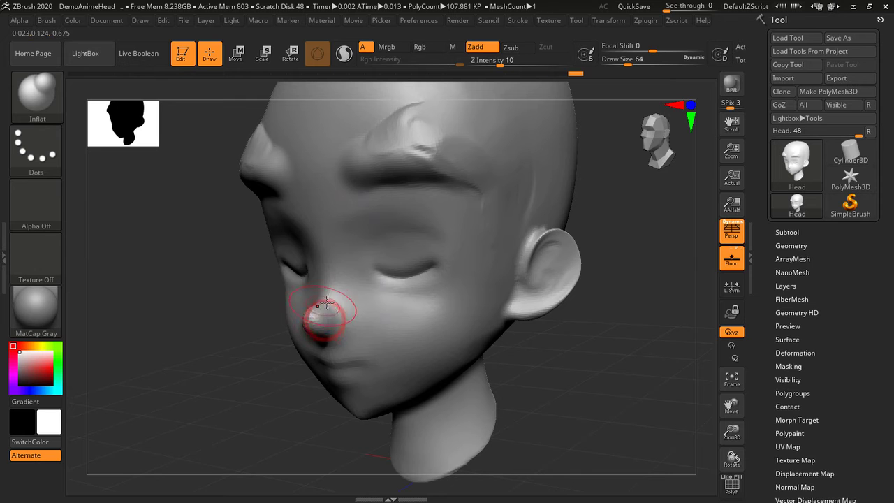
{"action": "key", "text": "ctrl+z"}
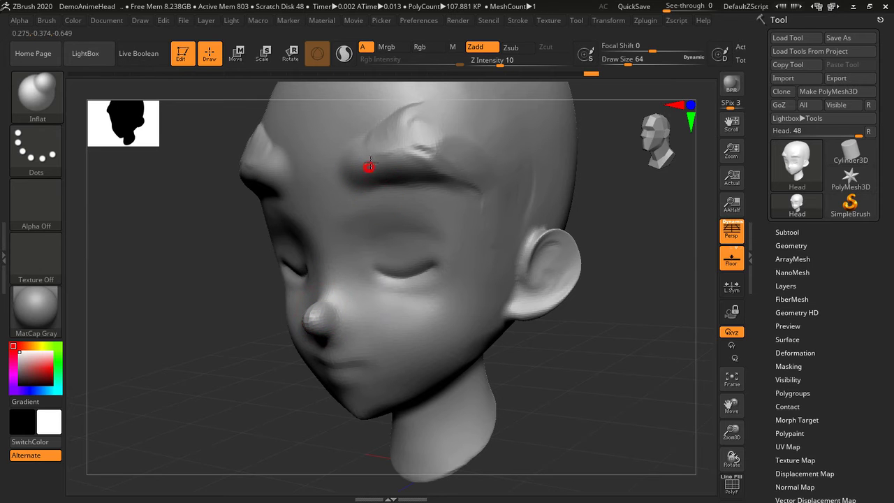
{"action": "left_click_drag", "start_coordinate": [370, 165], "coordinate": [472, 178]}
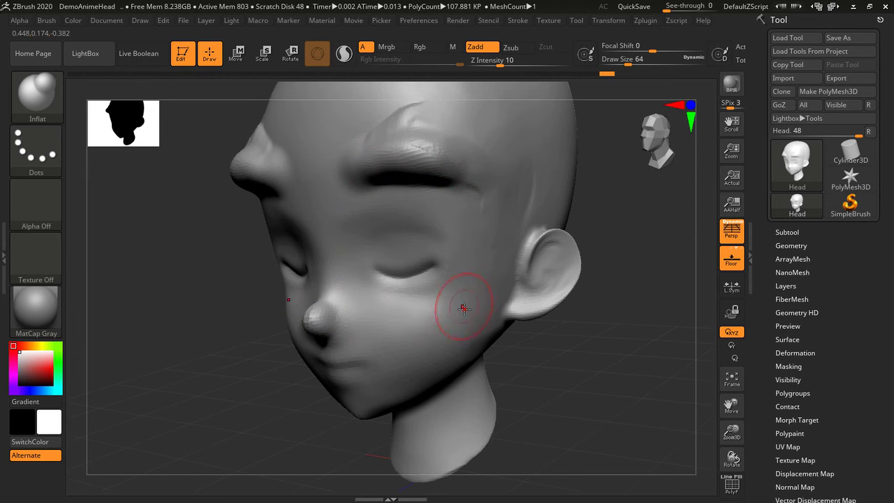
{"action": "left_click_drag", "start_coordinate": [464, 308], "coordinate": [482, 292]}
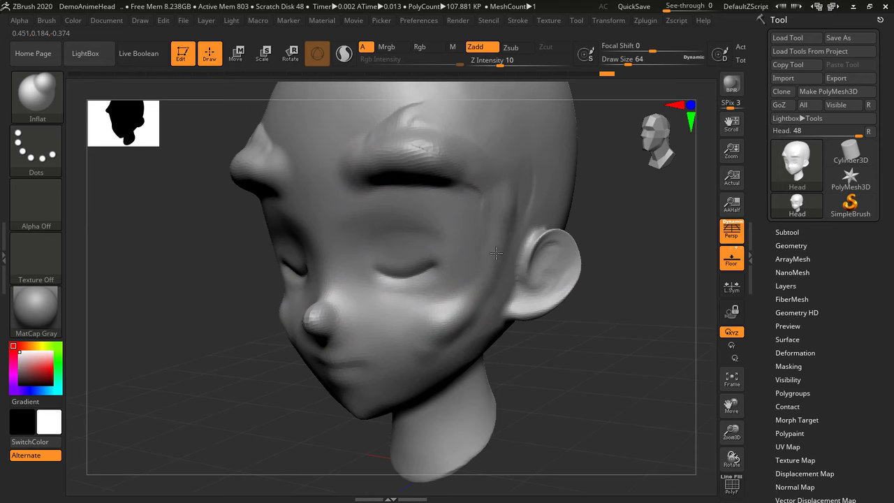
Inflate the temple, side ridge, cheek bump and eye ridge, orbiting to check
{"action": "left_click_drag", "start_coordinate": [528, 395], "coordinate": [423, 280]}
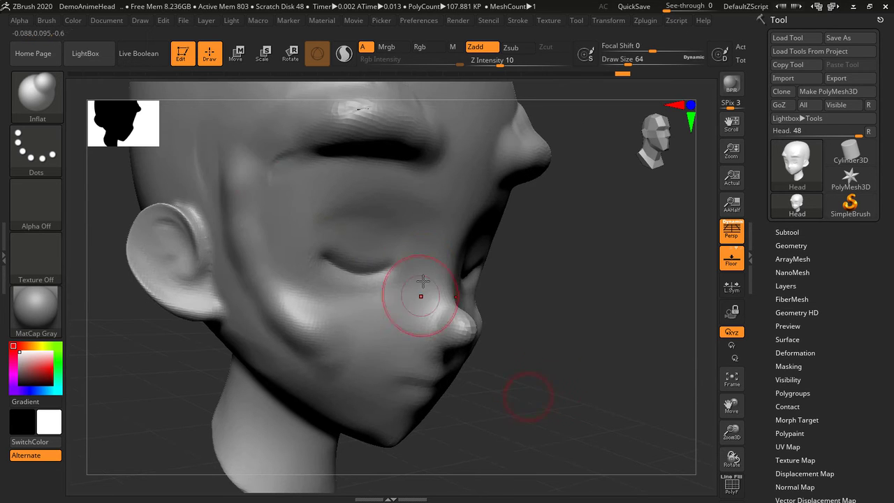
{"action": "left_click_drag", "start_coordinate": [229, 149], "coordinate": [207, 148]}
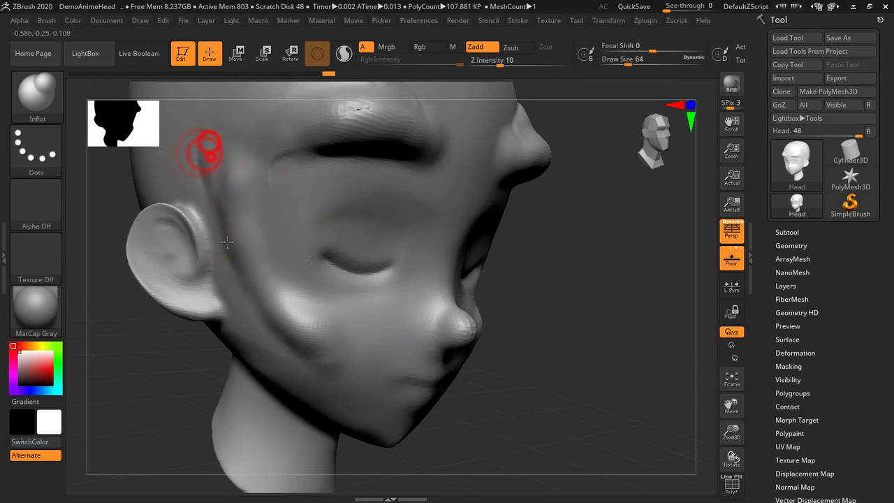
{"action": "left_click_drag", "start_coordinate": [227, 242], "coordinate": [385, 327], "text": "shift"}
{"action": "left_click", "coordinate": [313, 329]}
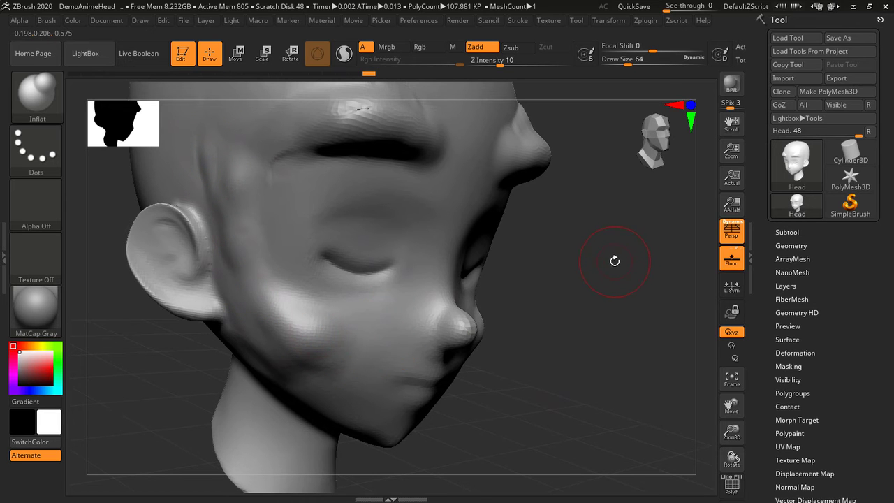
{"action": "left_click_drag", "start_coordinate": [466, 150], "coordinate": [475, 209]}
{"action": "left_click_drag", "start_coordinate": [558, 186], "coordinate": [579, 216]}
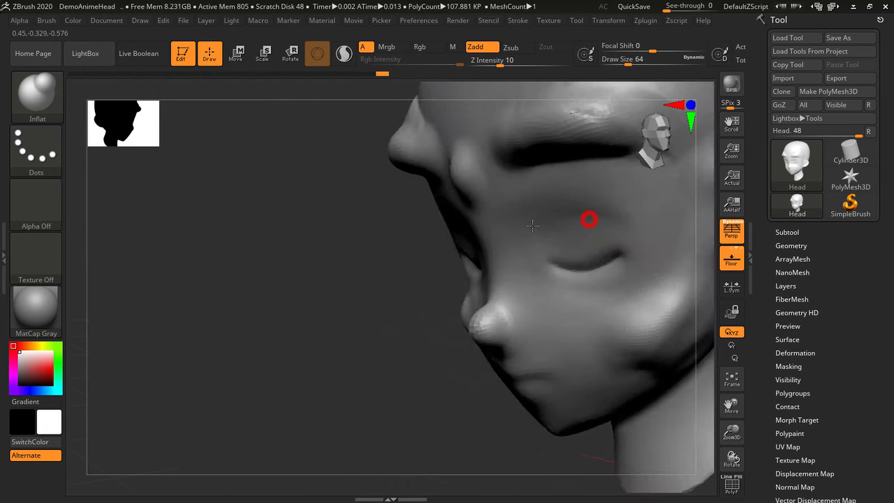
{"action": "left_click", "coordinate": [577, 120]}
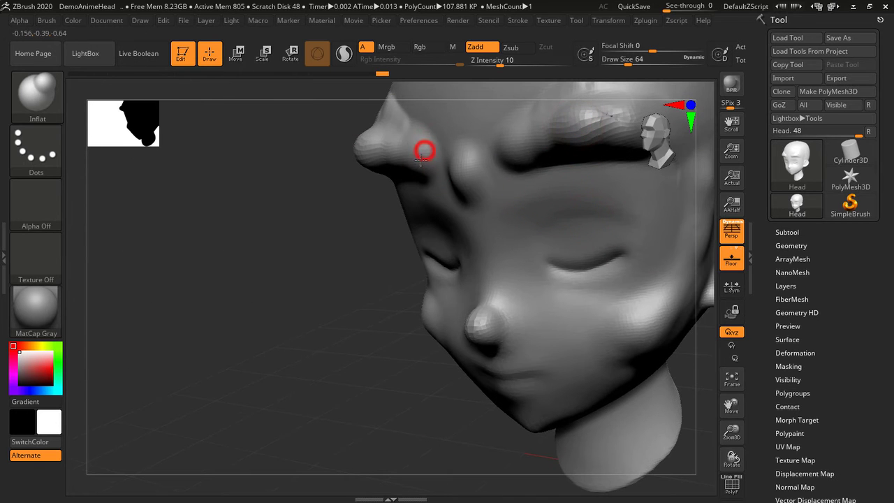
{"action": "mouse_move", "coordinate": [535, 265]}
{"action": "left_mouse_down"}
{"action": "mouse_move", "coordinate": [356, 328]}
{"action": "mouse_move", "coordinate": [349, 170]}
{"action": "left_mouse_up"}
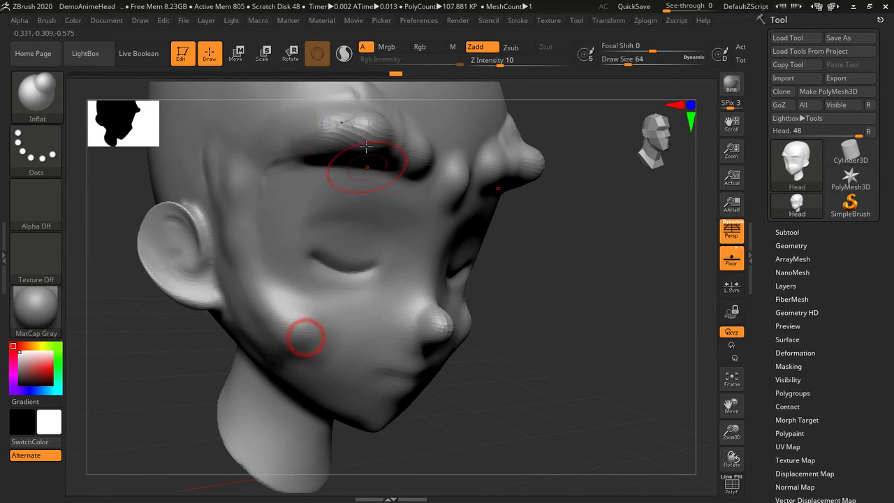
{"action": "left_click_drag", "start_coordinate": [595, 280], "coordinate": [558, 246]}
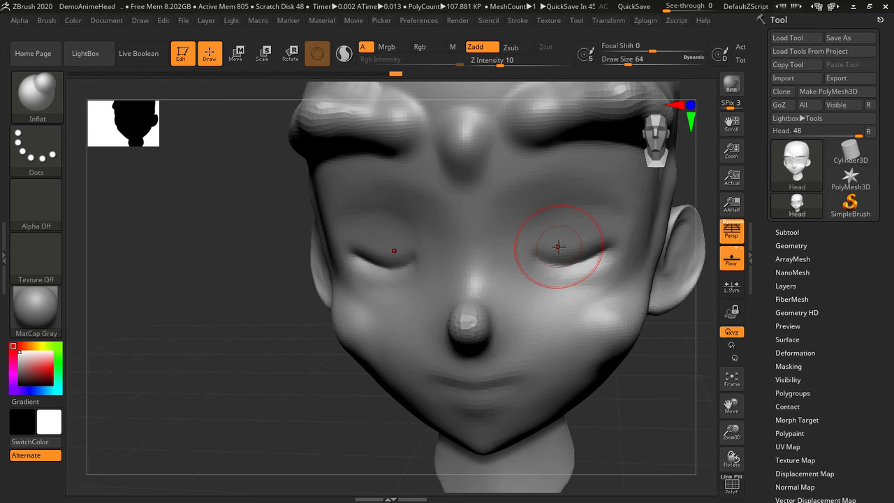
Switch to the SnakeHook brush and orbit to a three-quarter left view of the brow
{"action": "key", "text": "b"}
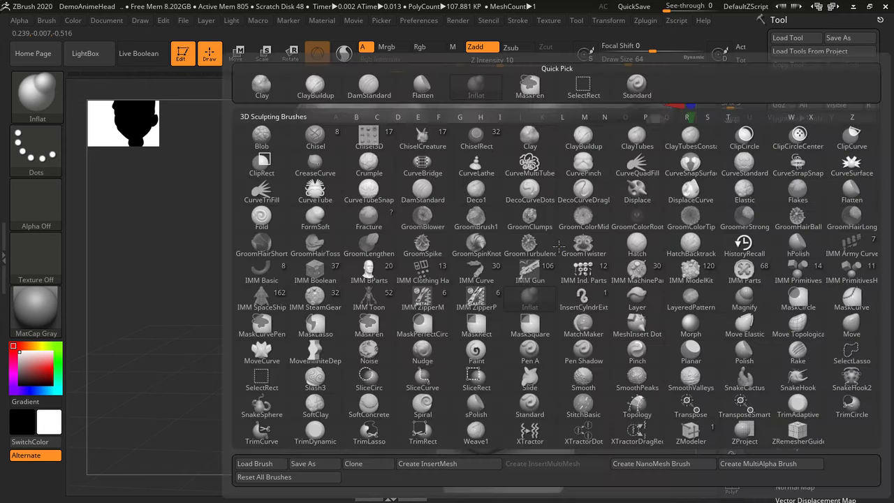
{"action": "key", "text": "s"}
{"action": "key", "text": "h"}
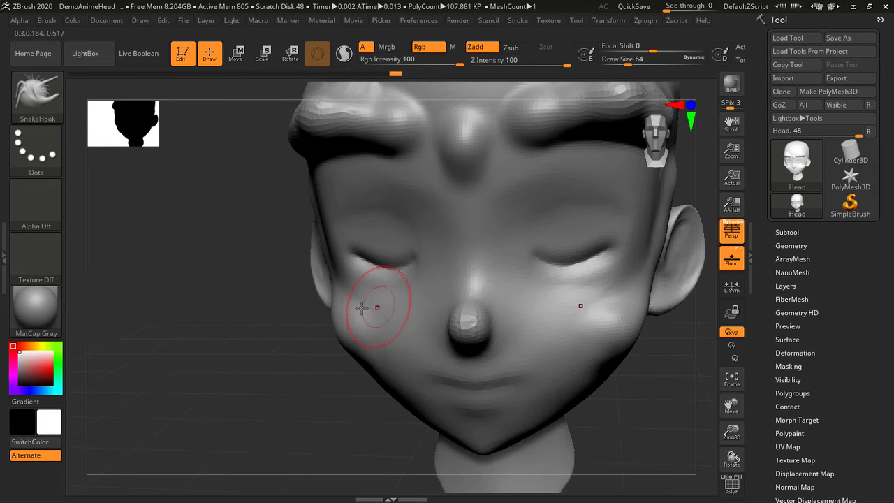
{"action": "mouse_move", "coordinate": [319, 359]}
{"action": "left_mouse_down"}
{"action": "mouse_move", "coordinate": [315, 353]}
{"action": "mouse_move", "coordinate": [310, 364]}
{"action": "mouse_move", "coordinate": [284, 300]}
{"action": "mouse_move", "coordinate": [529, 242]}
{"action": "left_mouse_up"}
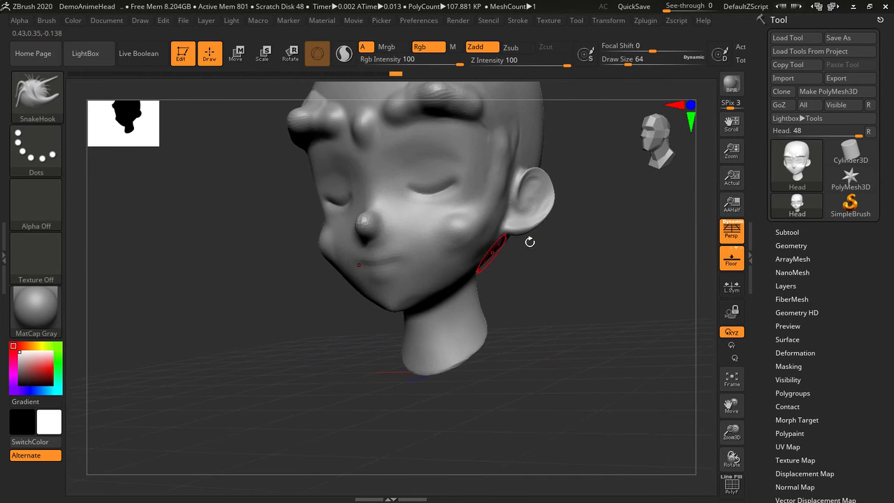
{"action": "mouse_move", "coordinate": [605, 214]}
{"action": "left_mouse_down"}
{"action": "mouse_move", "coordinate": [565, 319]}
{"action": "mouse_move", "coordinate": [579, 315]}
{"action": "mouse_move", "coordinate": [561, 317]}
{"action": "mouse_move", "coordinate": [393, 230]}
{"action": "left_mouse_up"}
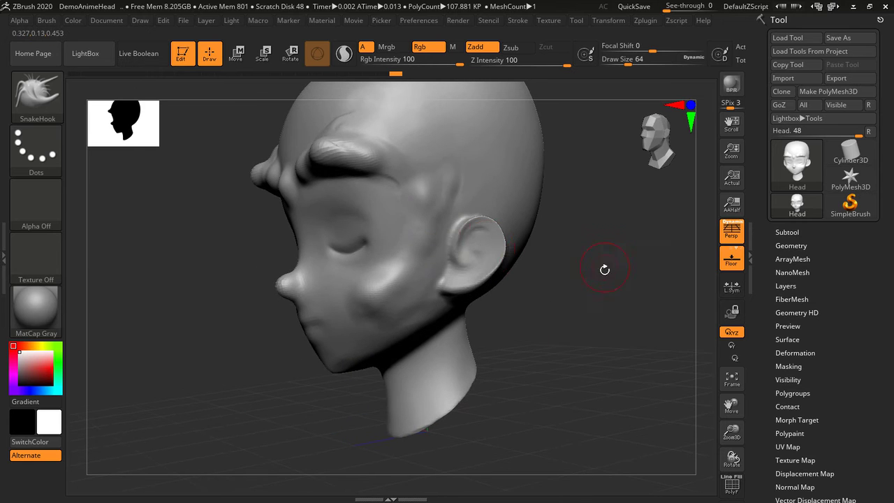
{"action": "left_click_drag", "start_coordinate": [605, 269], "coordinate": [603, 272]}
Pull a horn from the brow ridge, undo the overlong stretch, and pull a short stub
{"action": "left_click_drag", "start_coordinate": [243, 160], "coordinate": [241, 171]}
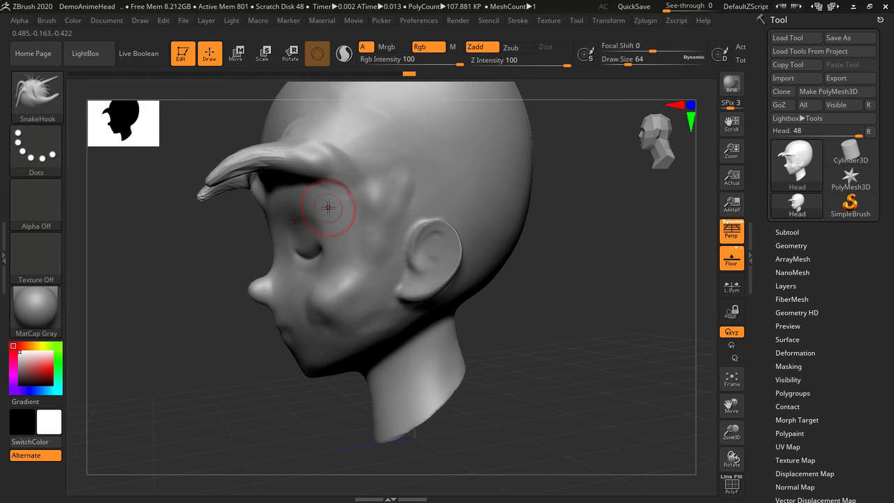
{"action": "mouse_move", "coordinate": [212, 178]}
{"action": "left_mouse_down"}
{"action": "mouse_move", "coordinate": [167, 248]}
{"action": "mouse_move", "coordinate": [157, 238]}
{"action": "left_mouse_up"}
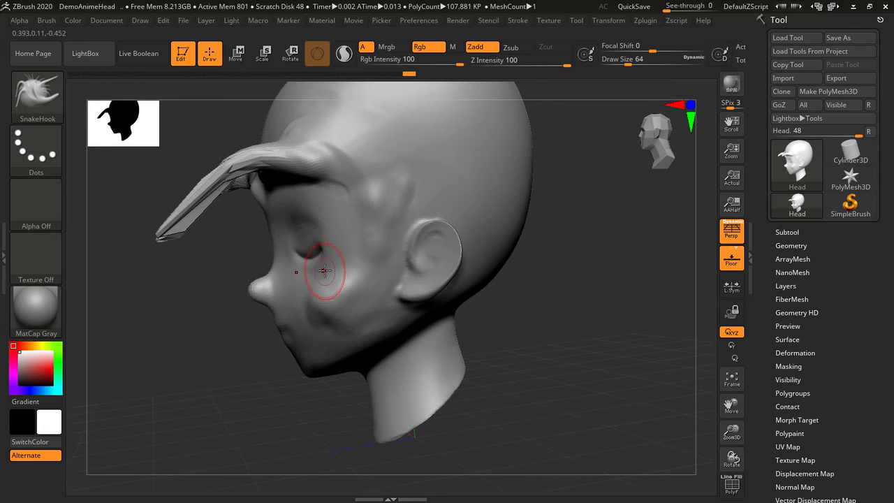
{"action": "mouse_move", "coordinate": [234, 245]}
{"action": "left_mouse_down"}
{"action": "mouse_move", "coordinate": [327, 170]}
{"action": "mouse_move", "coordinate": [249, 250]}
{"action": "left_mouse_up"}
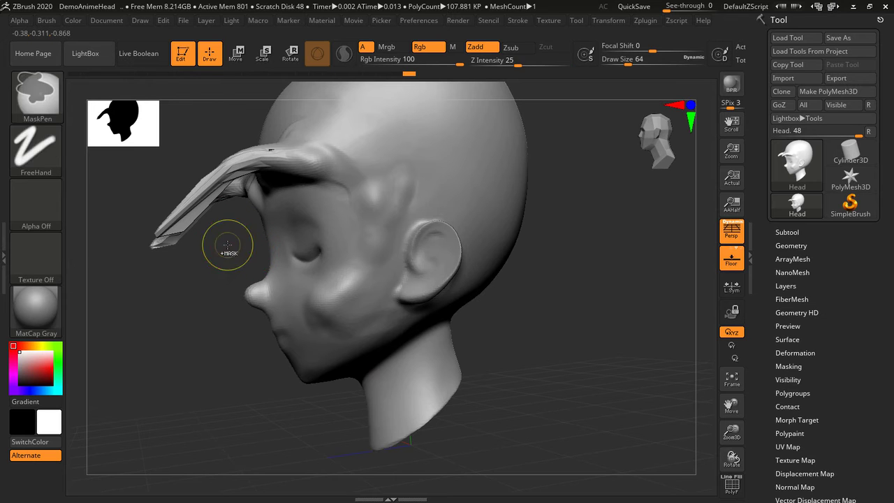
{"action": "key", "text": "ctrl+z"}
{"action": "key", "text": "ctrl+z"}
{"action": "left_click_drag", "start_coordinate": [272, 163], "coordinate": [227, 157]}
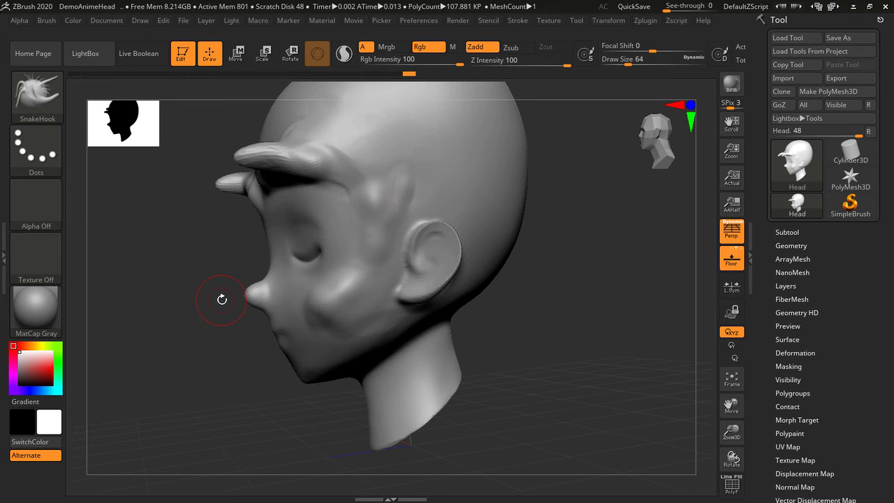
Switch to the Move brush with B, M, V and toggle X symmetry
{"action": "key", "text": "b"}
{"action": "key", "text": "m"}
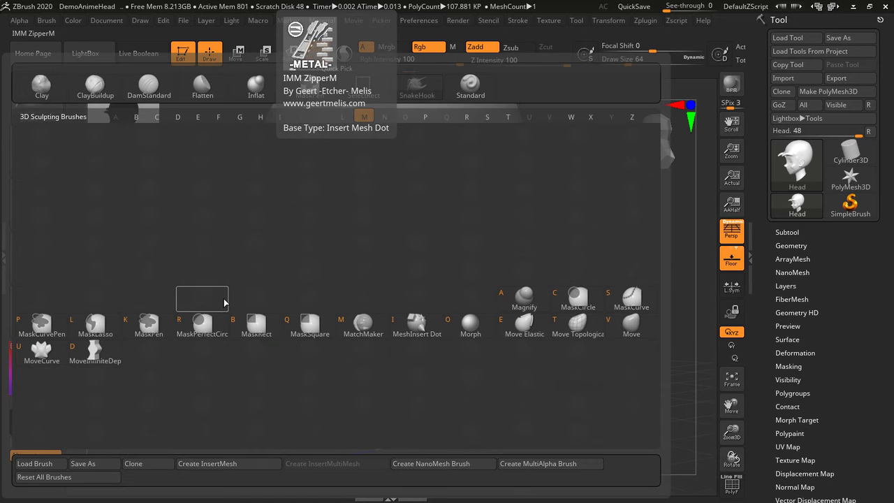
{"action": "key", "text": "v"}
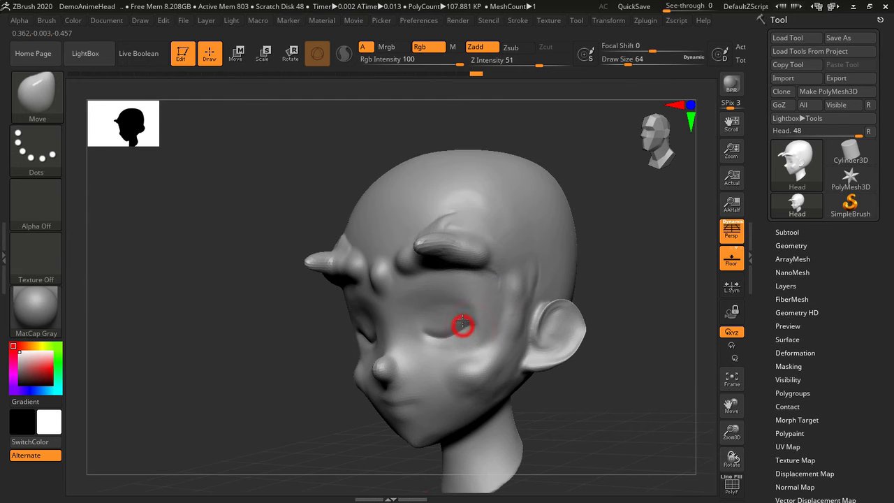
{"action": "key", "text": "x"}
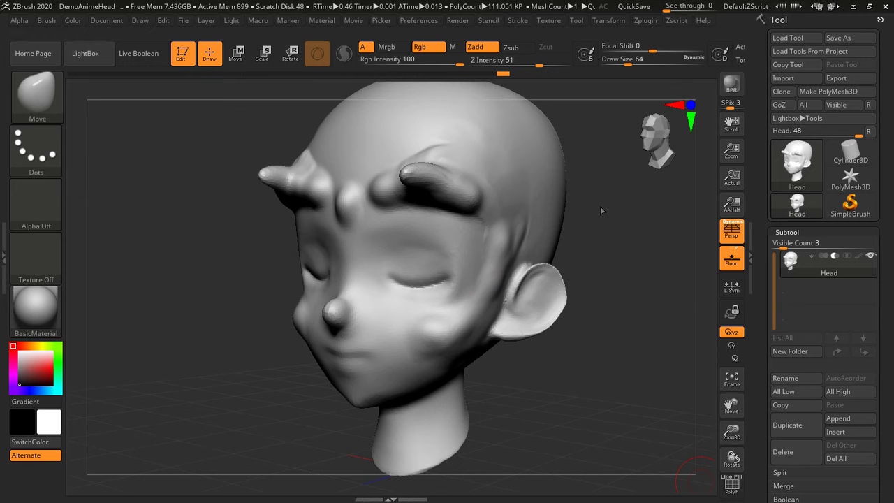
Pull mirrored bulges out of the cheeks, undoing the larger lobe, and inspect from front and side
{"action": "left_click_drag", "start_coordinate": [600, 210], "coordinate": [583, 220]}
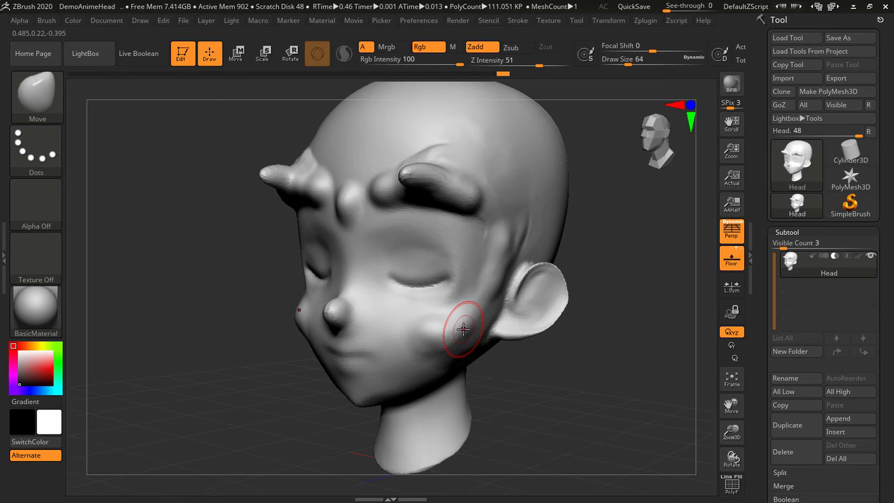
{"action": "left_click_drag", "start_coordinate": [464, 329], "coordinate": [399, 329]}
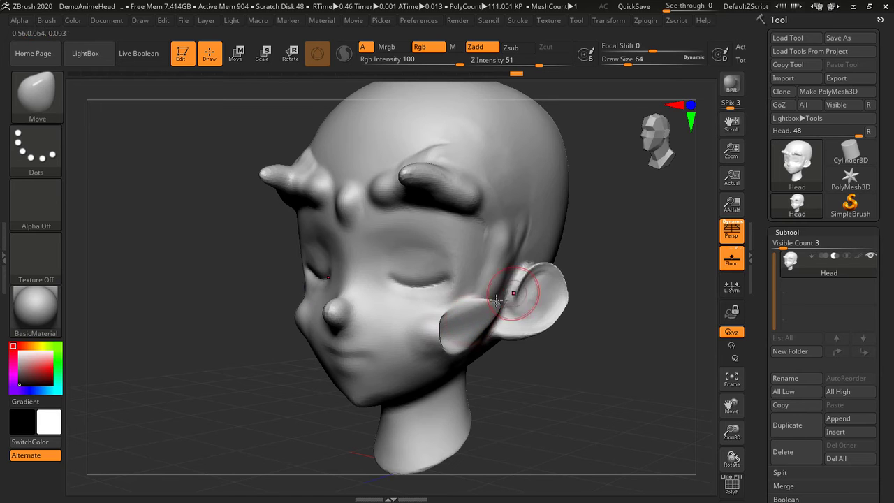
{"action": "left_click_drag", "start_coordinate": [479, 301], "coordinate": [487, 263]}
{"action": "key", "text": "ctrl+z"}
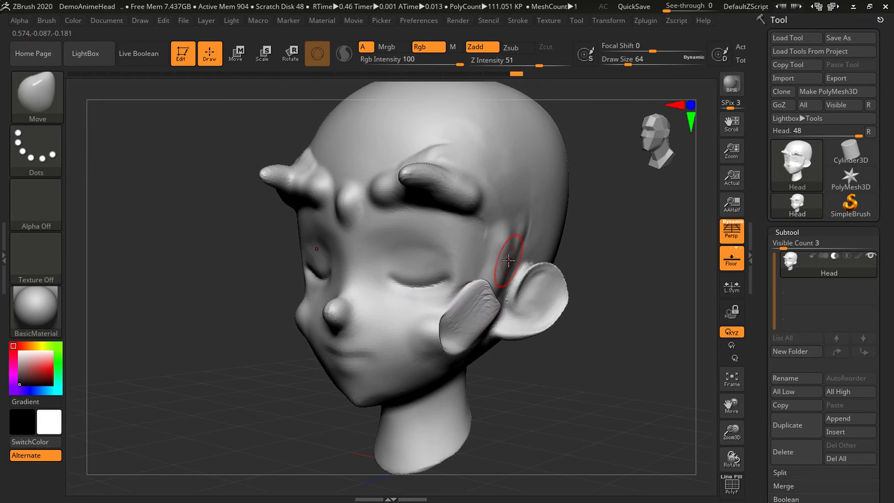
{"action": "mouse_move", "coordinate": [448, 323]}
{"action": "left_mouse_down"}
{"action": "mouse_move", "coordinate": [478, 339]}
{"action": "mouse_move", "coordinate": [528, 337]}
{"action": "mouse_move", "coordinate": [405, 333]}
{"action": "mouse_move", "coordinate": [554, 323]}
{"action": "mouse_move", "coordinate": [398, 319]}
{"action": "mouse_move", "coordinate": [412, 327]}
{"action": "mouse_move", "coordinate": [553, 320]}
{"action": "left_mouse_up"}
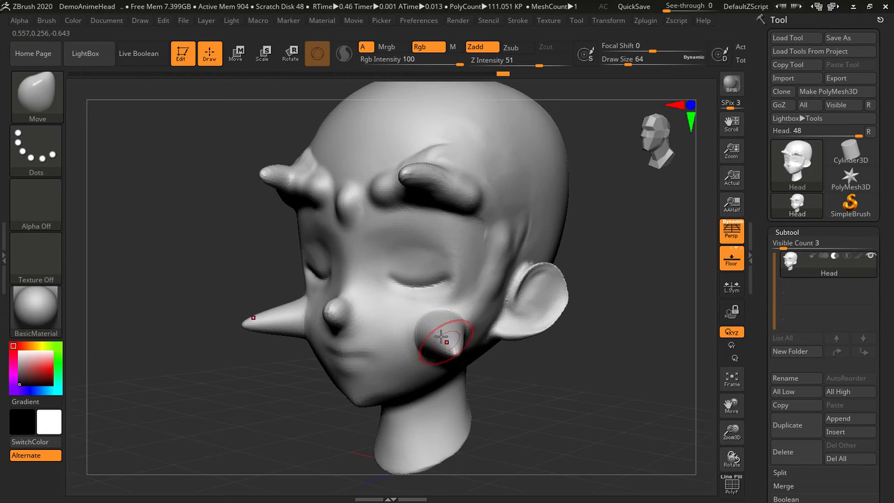
{"action": "mouse_move", "coordinate": [528, 367]}
{"action": "left_mouse_down"}
{"action": "mouse_move", "coordinate": [523, 375]}
{"action": "mouse_move", "coordinate": [568, 383]}
{"action": "mouse_move", "coordinate": [519, 409]}
{"action": "mouse_move", "coordinate": [527, 391]}
{"action": "mouse_move", "coordinate": [482, 273]}
{"action": "mouse_move", "coordinate": [494, 280]}
{"action": "mouse_move", "coordinate": [492, 269]}
{"action": "left_mouse_up"}
{"action": "left_click_drag", "start_coordinate": [545, 335], "coordinate": [564, 358]}
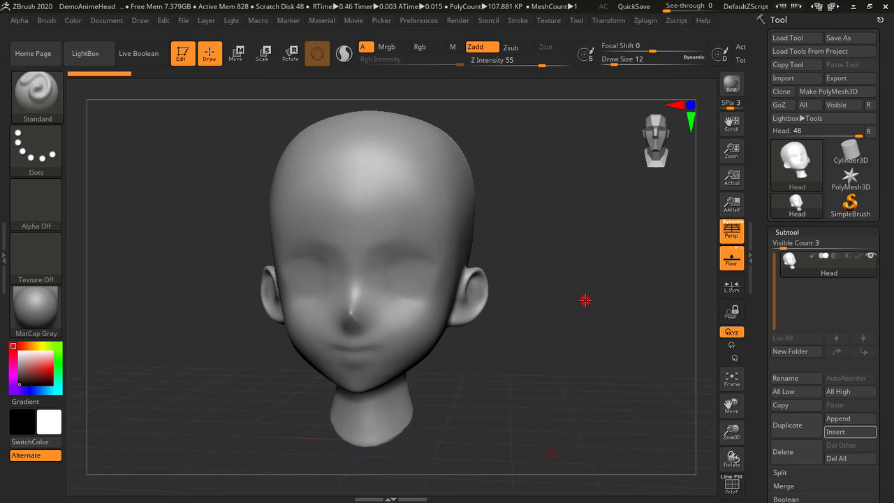
Test a mirrored groove and a draw-size-101 bulge on the head's back, then undo them
{"action": "left_click_drag", "start_coordinate": [582, 324], "coordinate": [497, 315]}
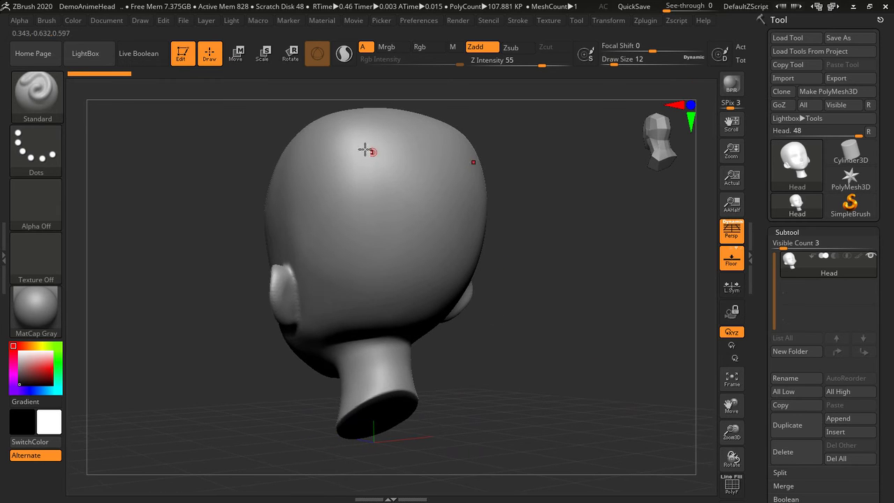
{"action": "left_click_drag", "start_coordinate": [358, 124], "coordinate": [388, 252]}
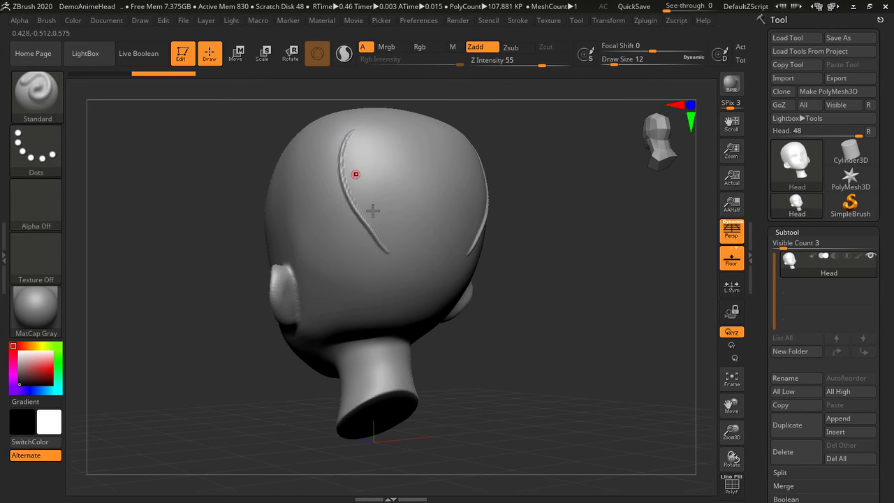
{"action": "left_click_drag", "start_coordinate": [611, 61], "coordinate": [634, 63]}
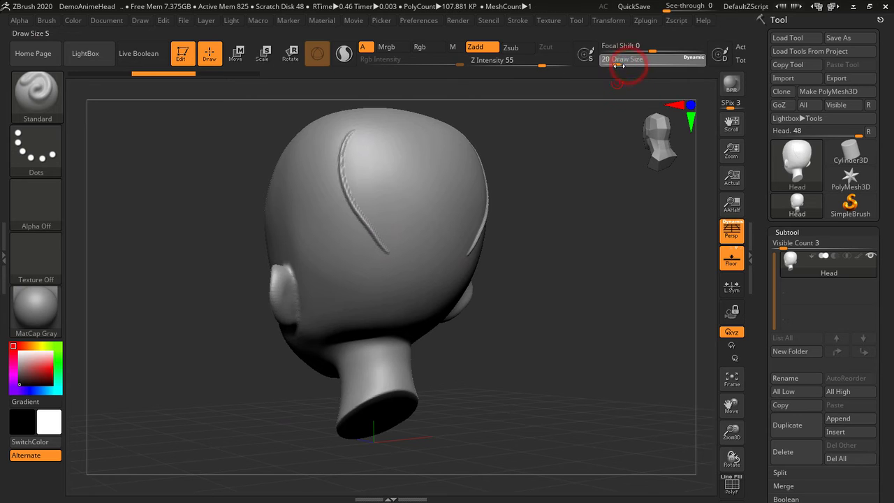
{"action": "left_click_drag", "start_coordinate": [393, 136], "coordinate": [423, 231]}
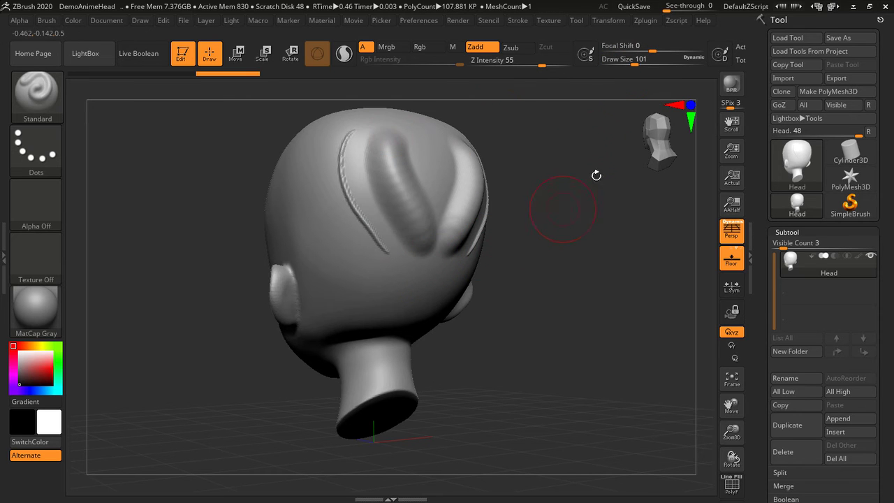
{"action": "key", "text": "ctrl+z"}
{"action": "key", "text": "ctrl+z"}
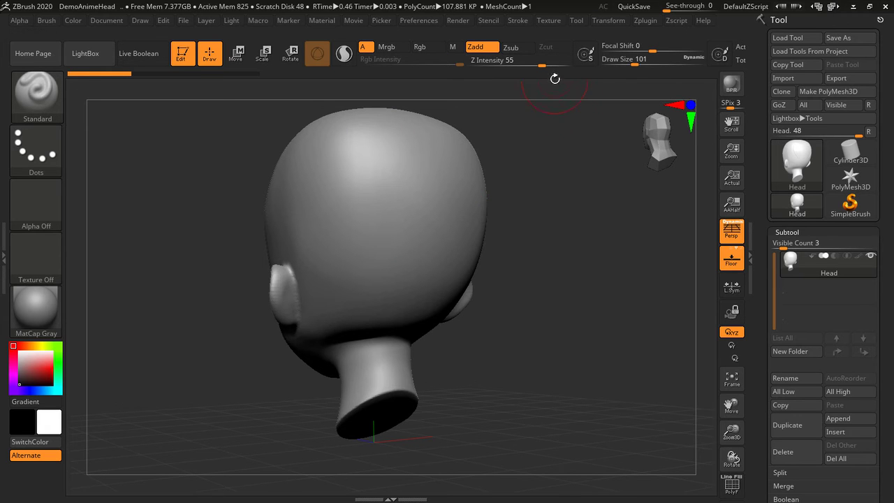
Set the Standard brush to Draw Size 22, Z Intensity 83 and Focal Shift 75
{"action": "left_click_drag", "start_coordinate": [634, 58], "coordinate": [618, 59]}
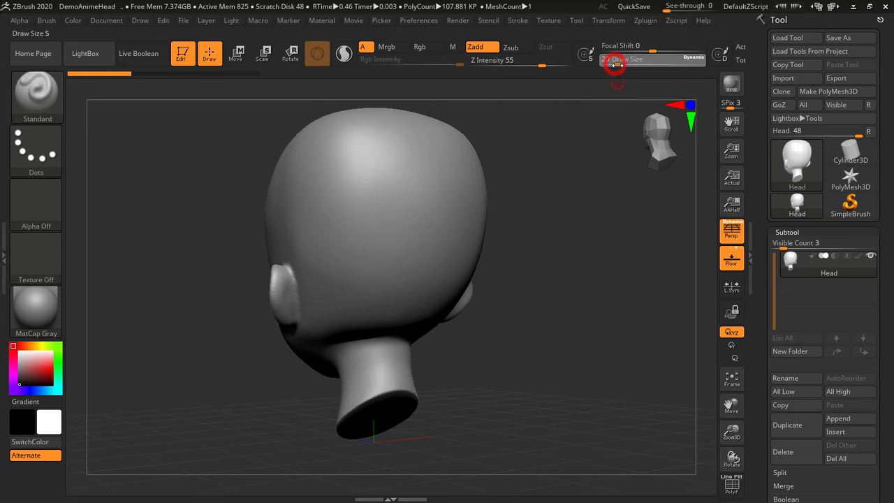
{"action": "key", "text": "ctrl+shift+z"}
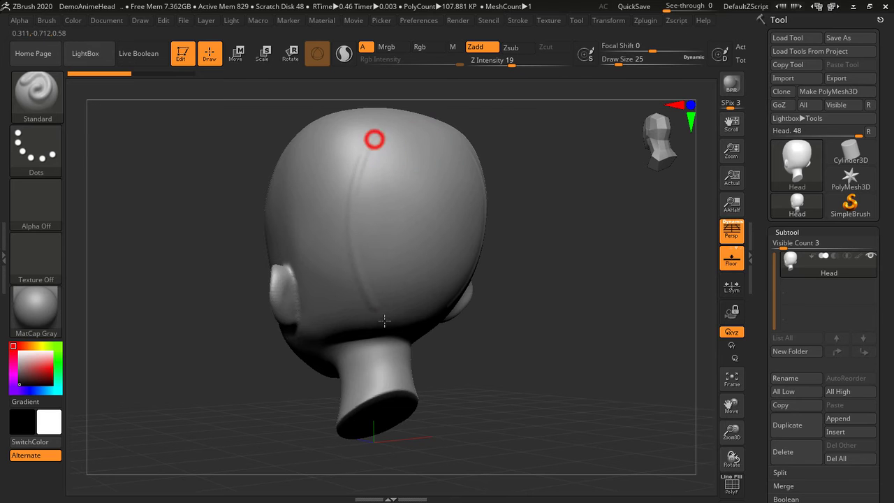
{"action": "left_click_drag", "start_coordinate": [512, 65], "coordinate": [523, 65]}
{"action": "left_click_drag", "start_coordinate": [373, 156], "coordinate": [388, 273]}
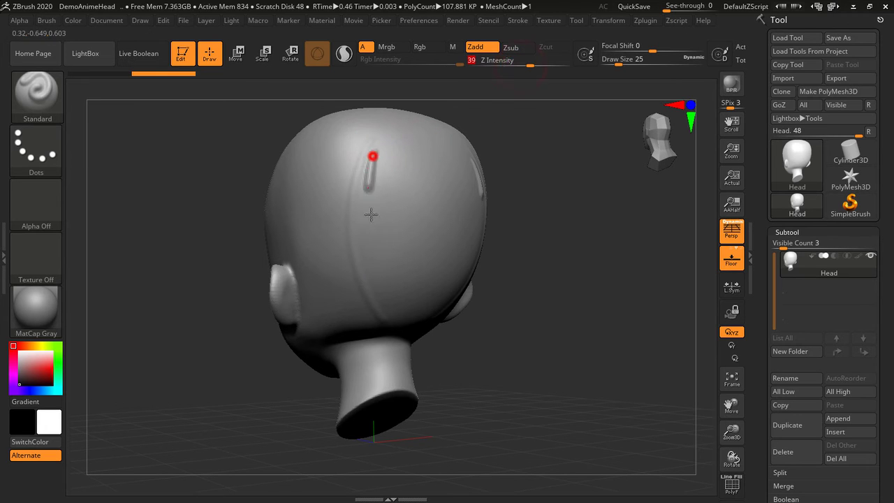
{"action": "left_click_drag", "start_coordinate": [529, 65], "coordinate": [558, 65]}
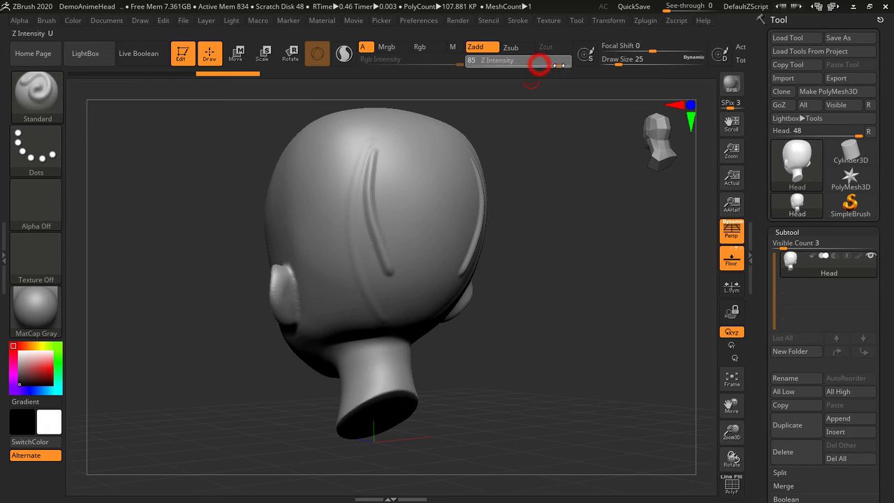
{"action": "left_click_drag", "start_coordinate": [401, 139], "coordinate": [424, 273]}
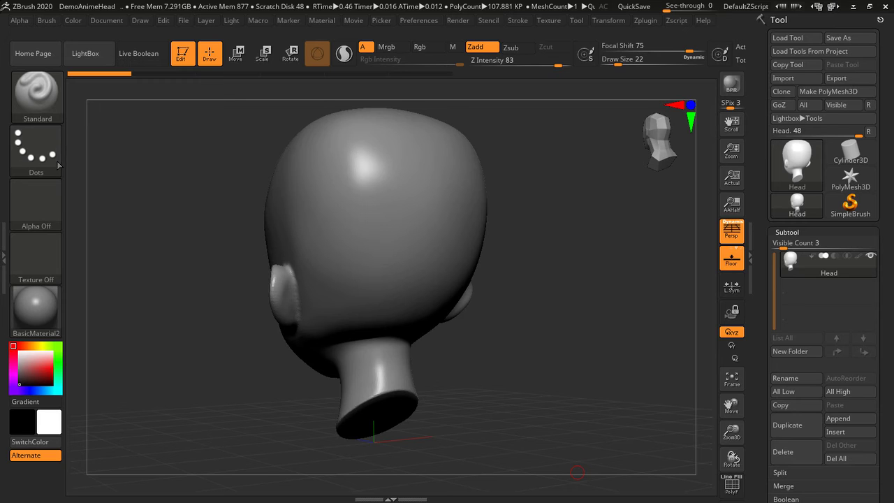
Try a DragRect pull on the head's crown, then set the stroke back to FreeHand
{"action": "left_click", "coordinate": [41, 157]}
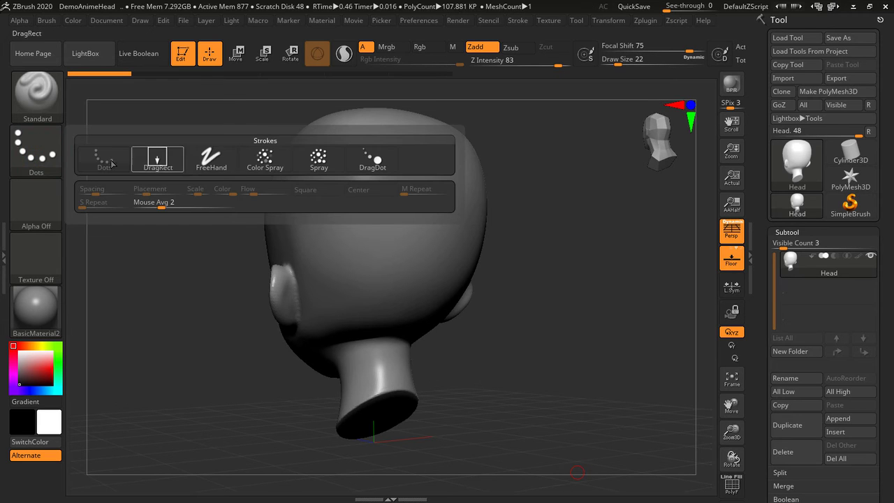
{"action": "left_click", "coordinate": [162, 164]}
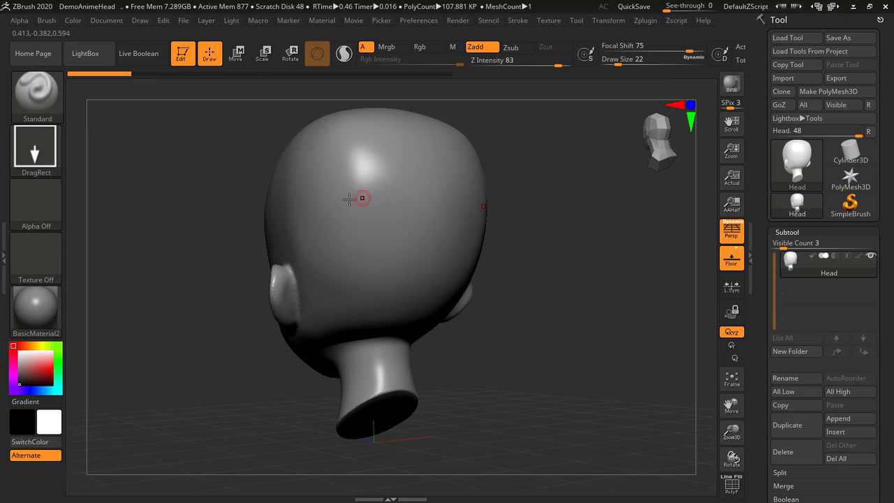
{"action": "left_click_drag", "start_coordinate": [360, 186], "coordinate": [440, 171]}
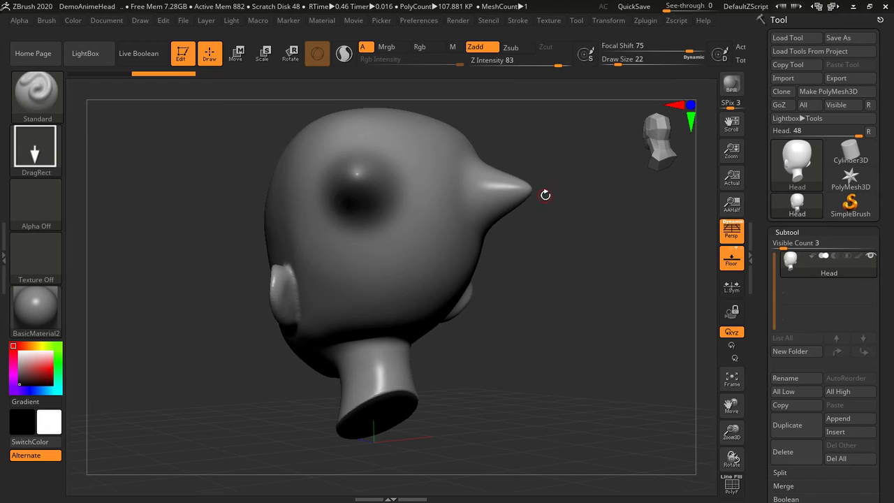
{"action": "left_click", "coordinate": [35, 148]}
{"action": "left_click", "coordinate": [212, 159]}
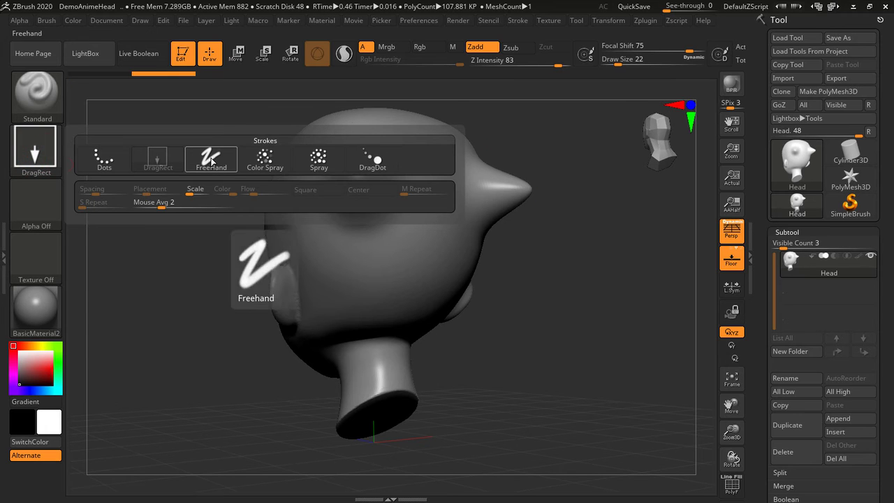
{"action": "left_click", "coordinate": [42, 159]}
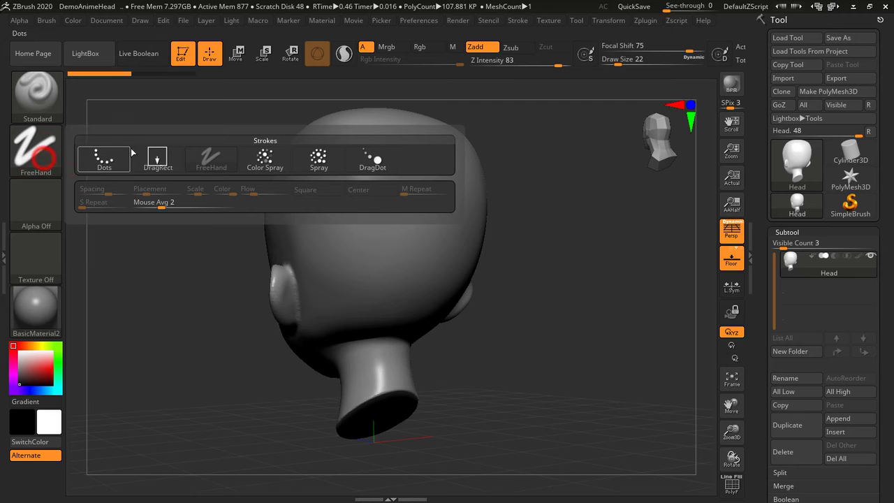
Sculpt three mirrored S-shaped hair ridges plus top strands on the head's back, then choose Spray stroke
{"action": "left_click", "coordinate": [267, 163]}
{"action": "left_click_drag", "start_coordinate": [349, 133], "coordinate": [341, 279]}
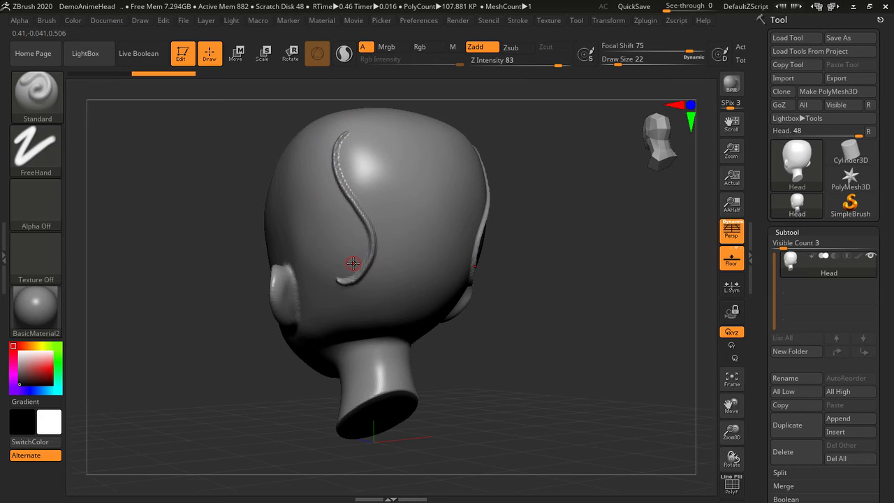
{"action": "left_click_drag", "start_coordinate": [316, 144], "coordinate": [310, 285]}
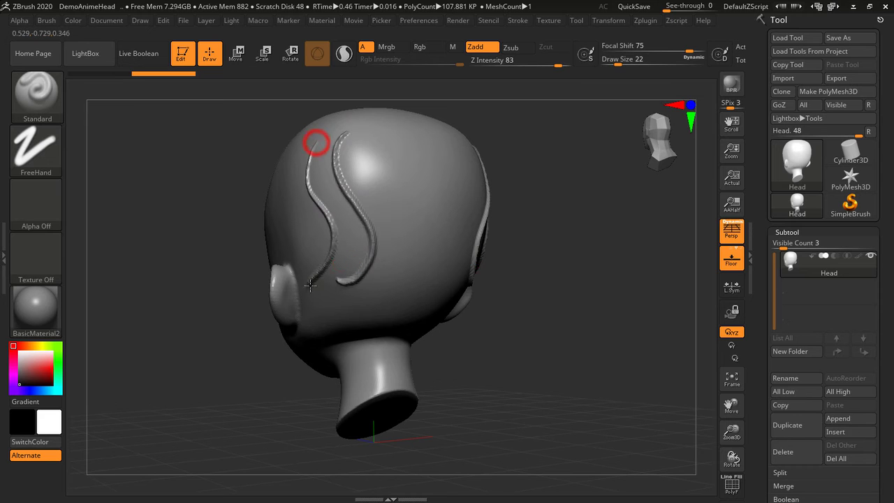
{"action": "left_click_drag", "start_coordinate": [364, 139], "coordinate": [382, 278]}
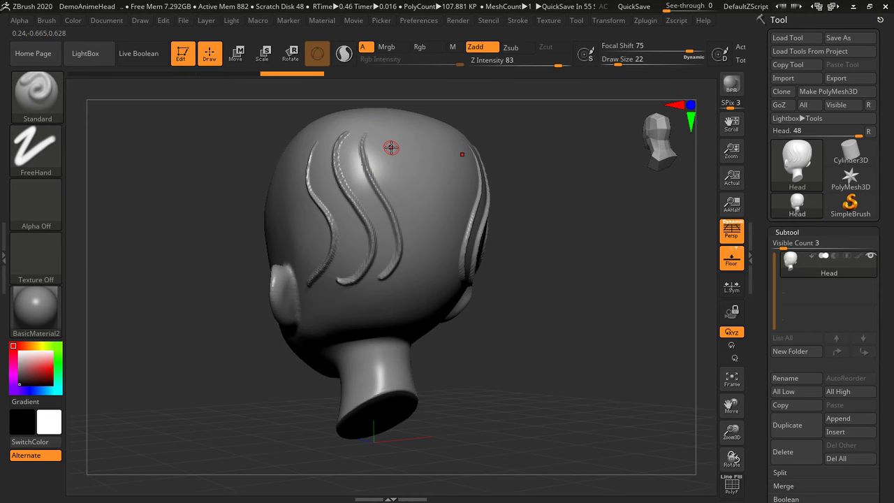
{"action": "left_click_drag", "start_coordinate": [375, 130], "coordinate": [403, 147]}
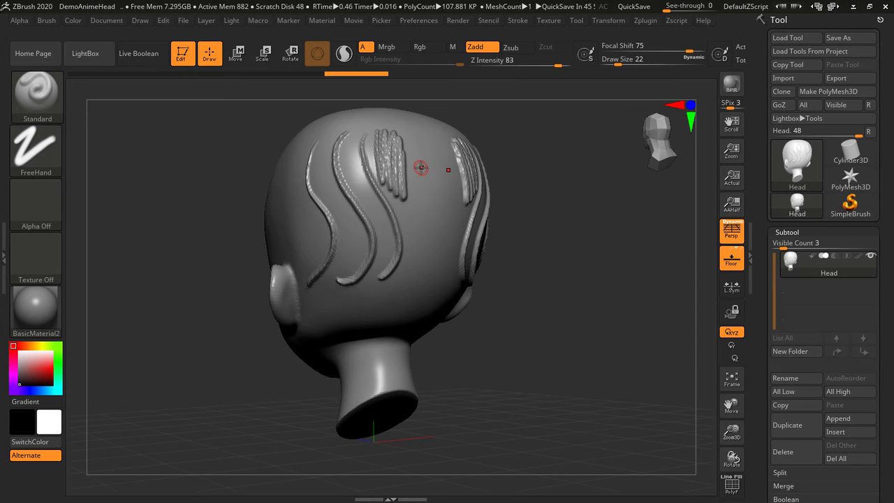
{"action": "left_click", "coordinate": [36, 149]}
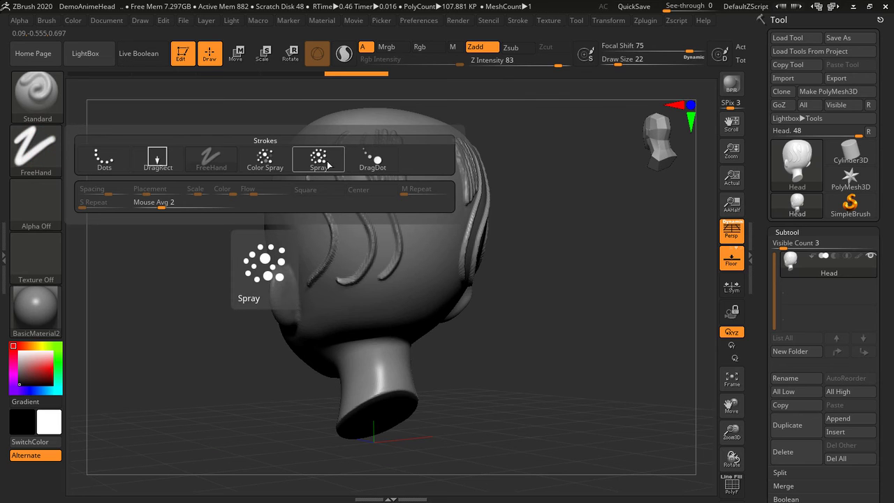
{"action": "left_click", "coordinate": [319, 163]}
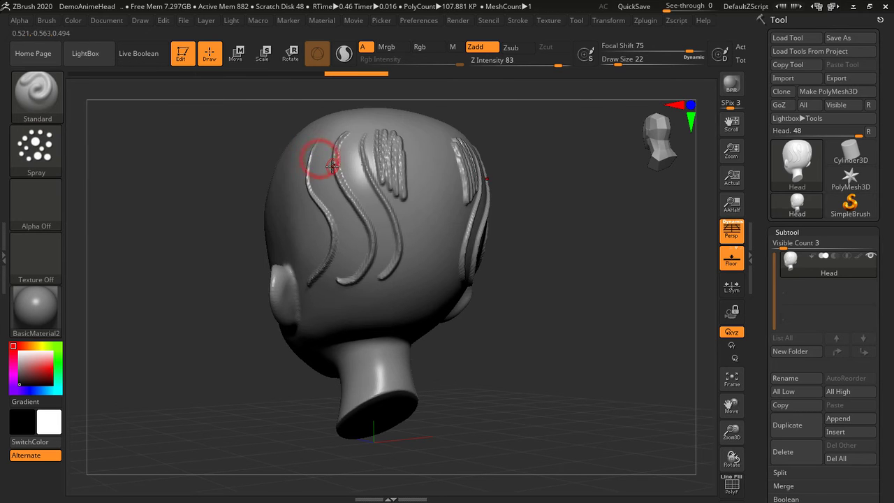
Spray mirrored bump clusters across the head's back and crown, lowering Placement to 0.205 midway
{"action": "left_click", "coordinate": [328, 204], "text": "ctrl+shift"}
{"action": "mouse_move", "coordinate": [327, 184]}
{"action": "left_mouse_down"}
{"action": "mouse_move", "coordinate": [368, 211]}
{"action": "mouse_move", "coordinate": [374, 262]}
{"action": "left_mouse_up"}
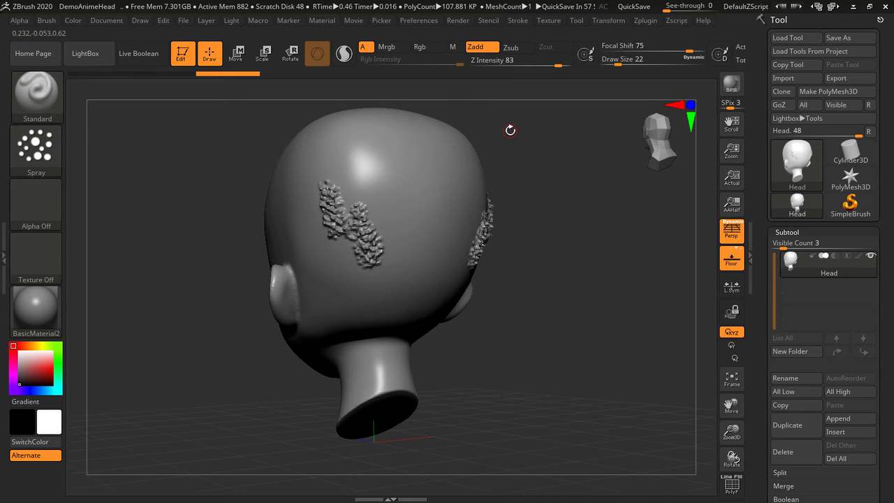
{"action": "left_click_drag", "start_coordinate": [315, 239], "coordinate": [360, 286]}
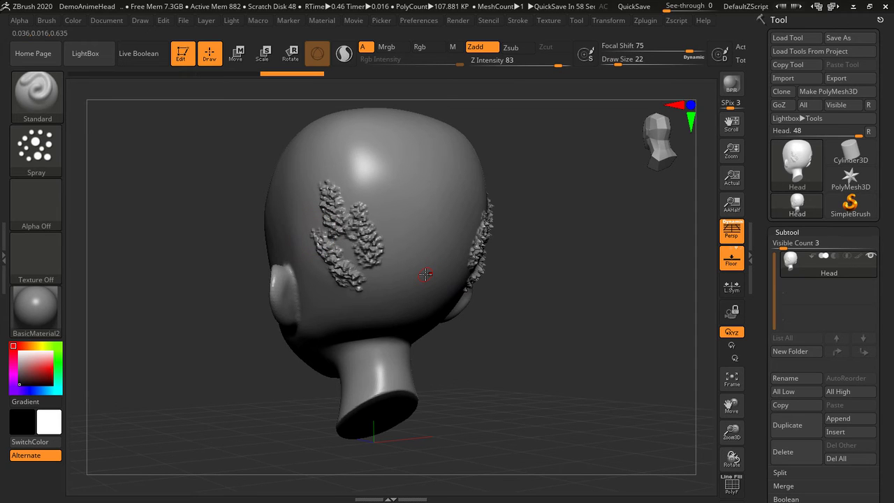
{"action": "left_click", "coordinate": [36, 148]}
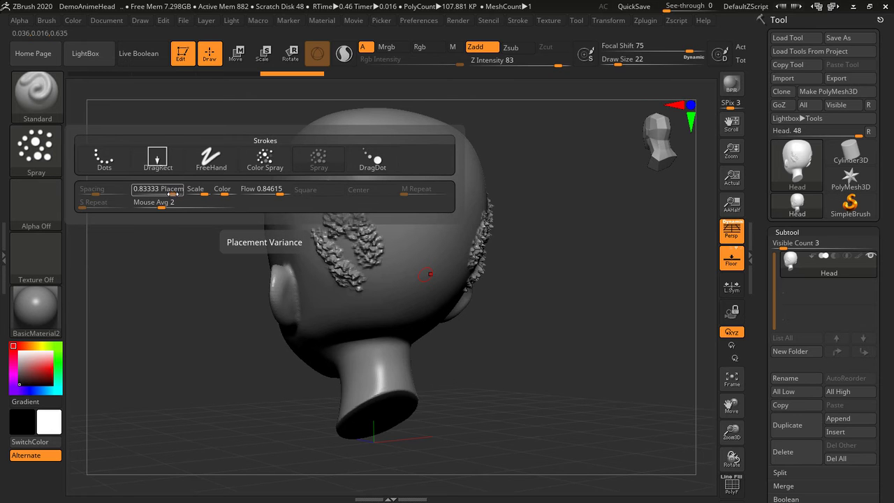
{"action": "left_click_drag", "start_coordinate": [412, 251], "coordinate": [404, 190]}
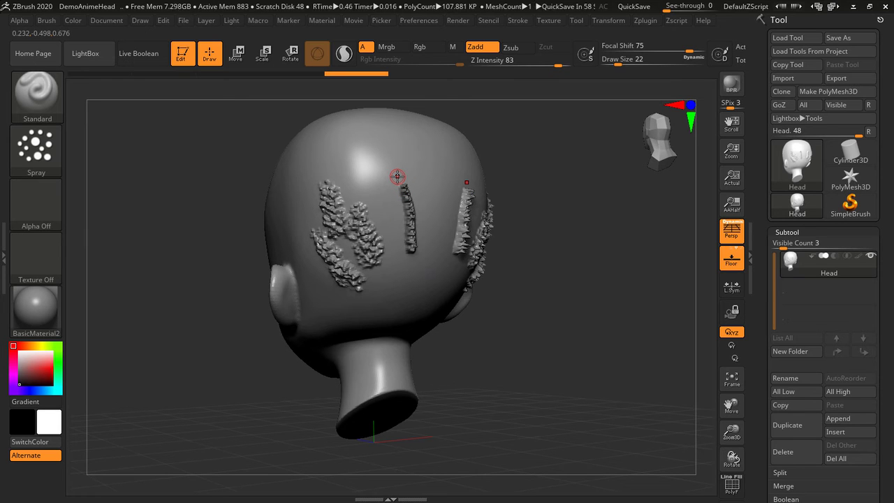
{"action": "left_click", "coordinate": [36, 149]}
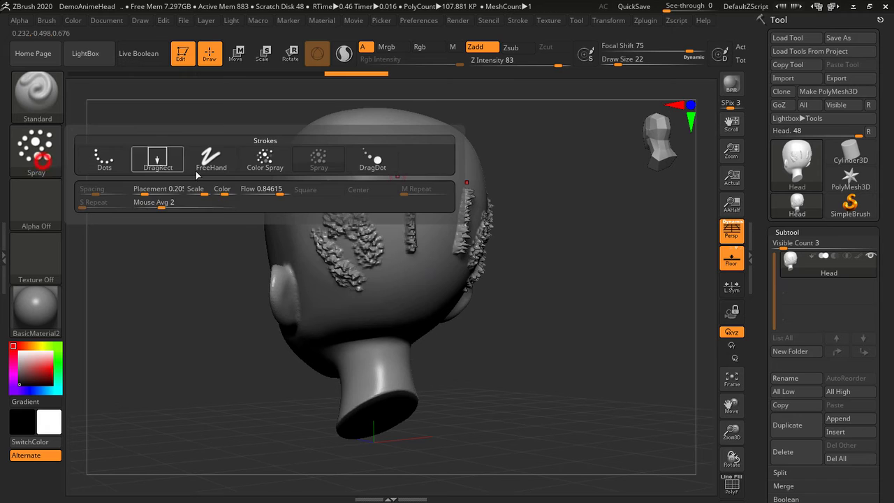
{"action": "mouse_move", "coordinate": [403, 176]}
{"action": "left_mouse_down"}
{"action": "mouse_move", "coordinate": [387, 154]}
{"action": "mouse_move", "coordinate": [437, 164]}
{"action": "left_mouse_up"}
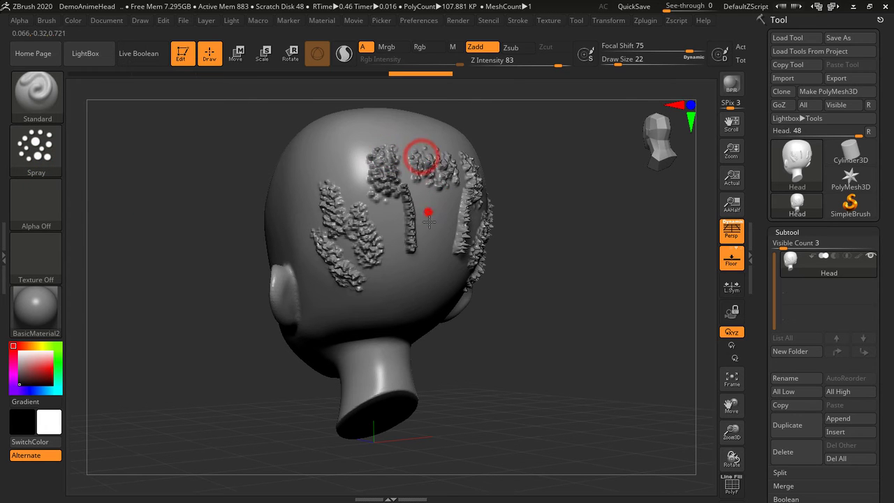
{"action": "left_click_drag", "start_coordinate": [426, 208], "coordinate": [427, 220]}
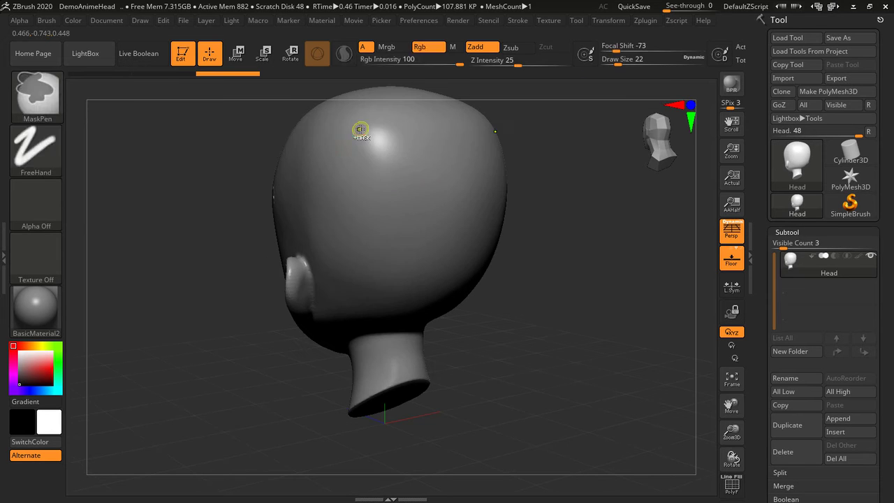
Spray a trail and a dense column of bumps down the head's back, then undo them
{"action": "left_click", "coordinate": [37, 150]}
{"action": "left_click", "coordinate": [319, 159]}
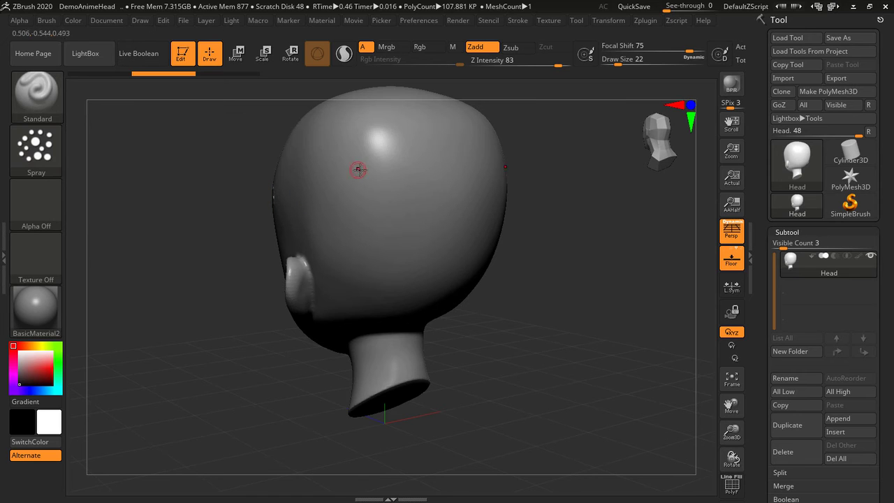
{"action": "mouse_move", "coordinate": [353, 146]}
{"action": "left_mouse_down"}
{"action": "mouse_move", "coordinate": [389, 282]}
{"action": "mouse_move", "coordinate": [386, 269]}
{"action": "left_mouse_up"}
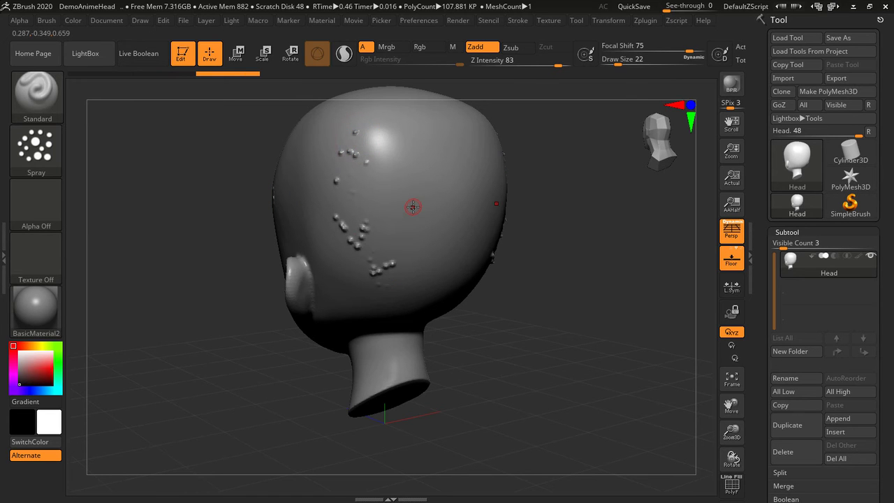
{"action": "left_click", "coordinate": [35, 150]}
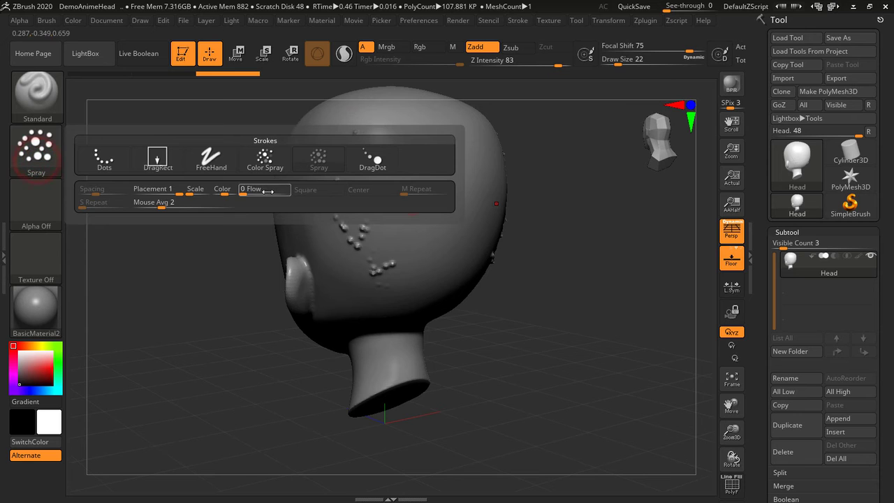
{"action": "left_click_drag", "start_coordinate": [404, 129], "coordinate": [422, 264]}
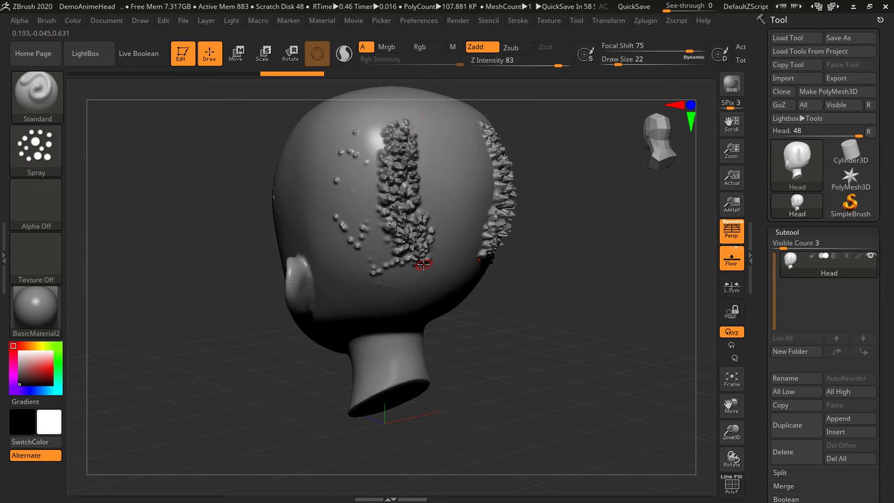
{"action": "left_click", "coordinate": [39, 149]}
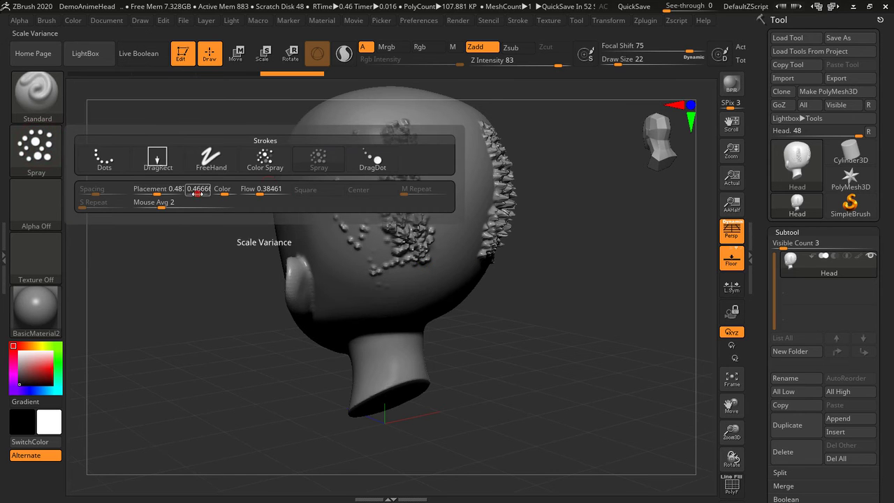
{"action": "key", "text": "ctrl+z"}
{"action": "key", "text": "ctrl+z"}
{"action": "key", "text": "ctrl+z"}
{"action": "key", "text": "ctrl+z"}
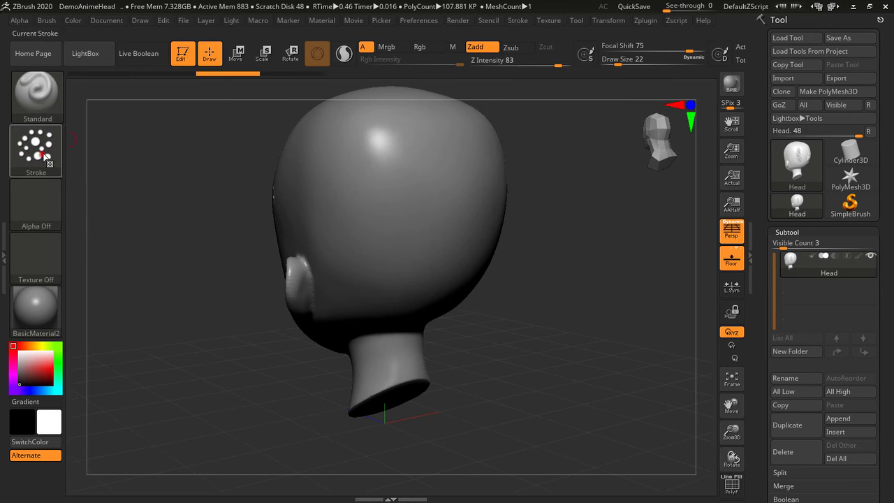
Test spray strokes with placement variance about 0.7 then 0.48, and undo them to smooth the head
{"action": "left_click", "coordinate": [44, 155]}
{"action": "left_click_drag", "start_coordinate": [351, 164], "coordinate": [374, 212]}
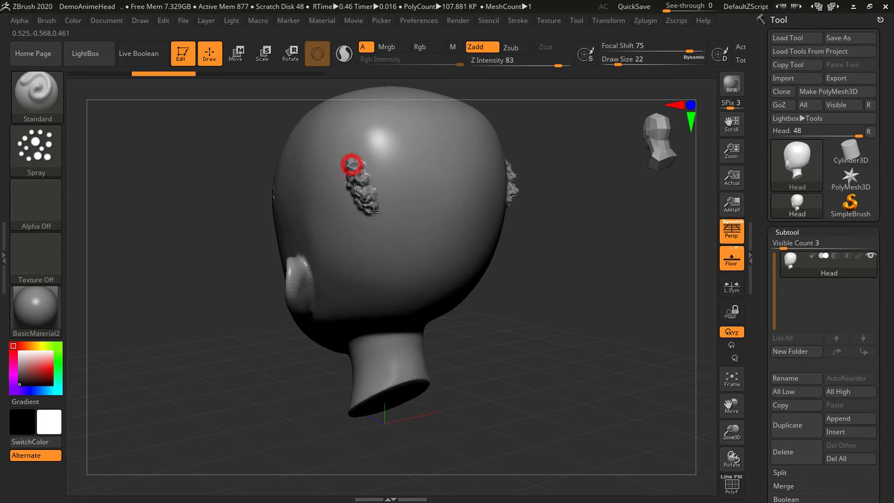
{"action": "left_click", "coordinate": [38, 149]}
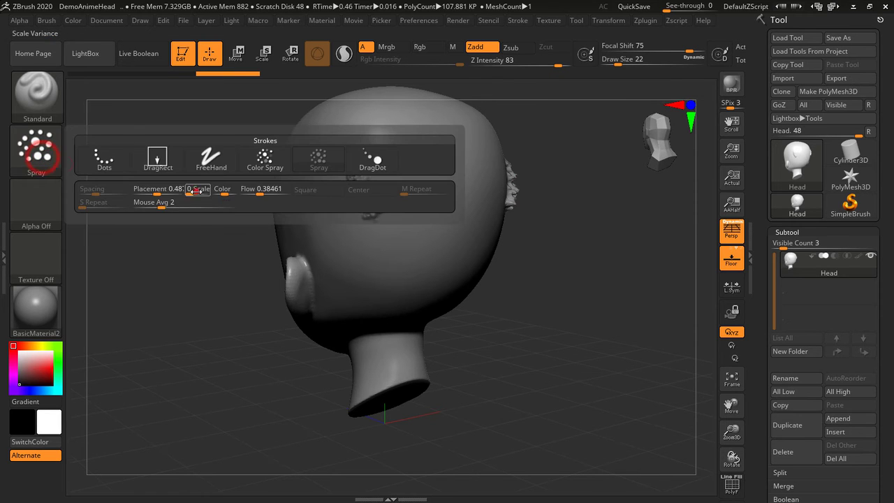
{"action": "left_click_drag", "start_coordinate": [409, 160], "coordinate": [435, 237]}
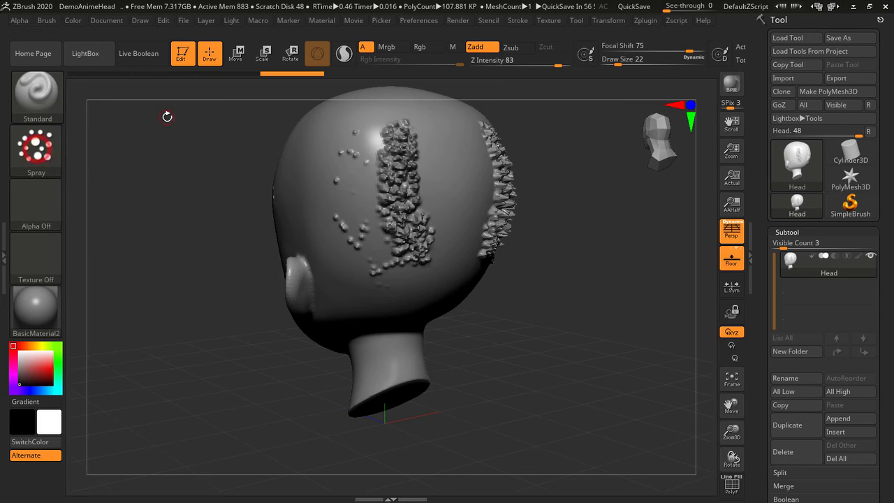
{"action": "left_click", "coordinate": [49, 145]}
{"action": "left_click_drag", "start_coordinate": [185, 195], "coordinate": [150, 196]}
{"action": "left_click", "coordinate": [35, 150]}
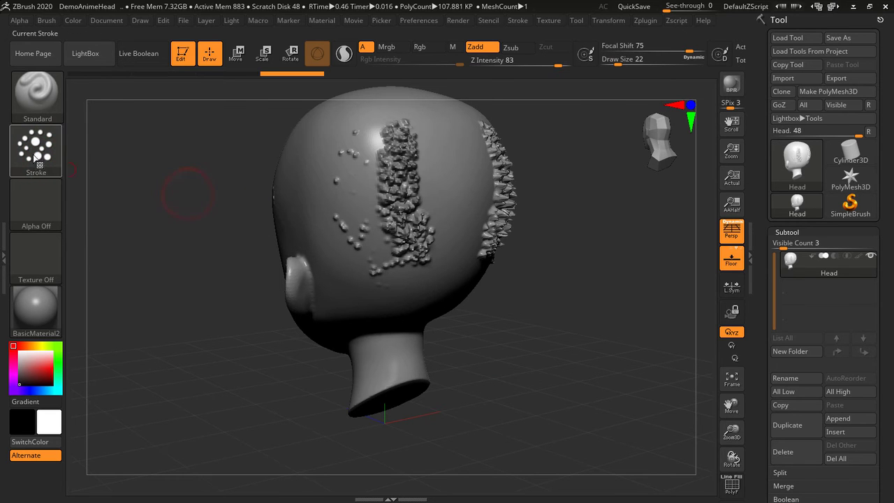
{"action": "left_click", "coordinate": [35, 150]}
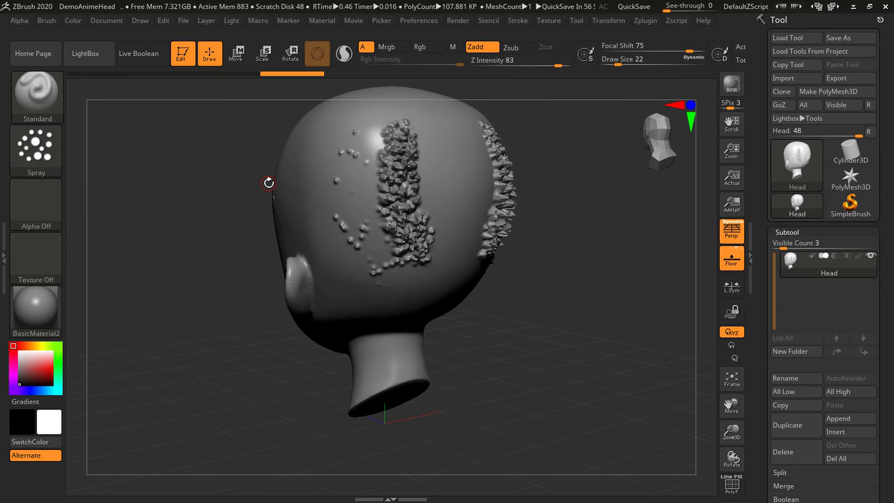
{"action": "key", "text": "ctrl+z"}
{"action": "key", "text": "ctrl+z"}
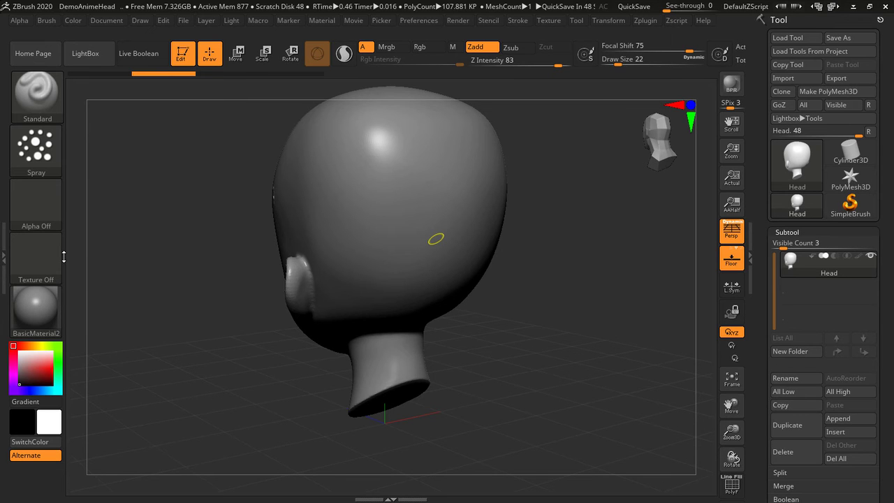
Select the Clay brush and reduce its Draw Size to 54
{"action": "key", "text": "b"}
{"action": "key", "text": "c"}
{"action": "key", "text": "l"}
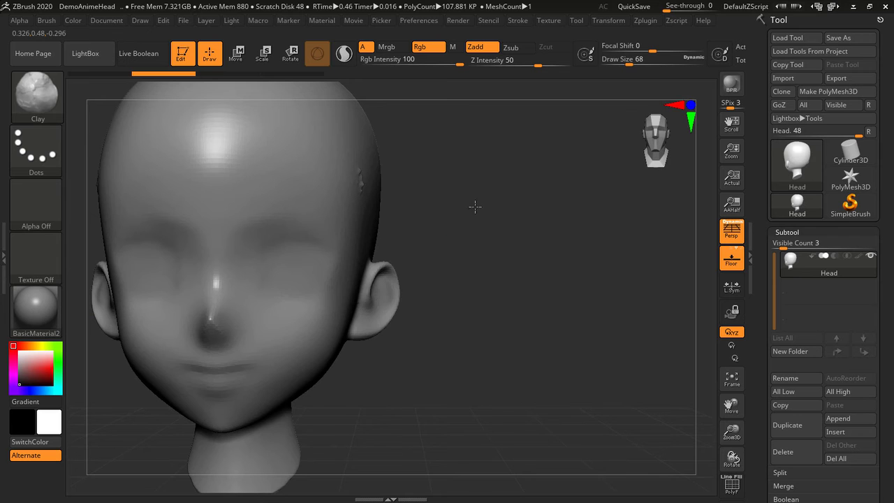
{"action": "left_click_drag", "start_coordinate": [475, 206], "coordinate": [479, 251]}
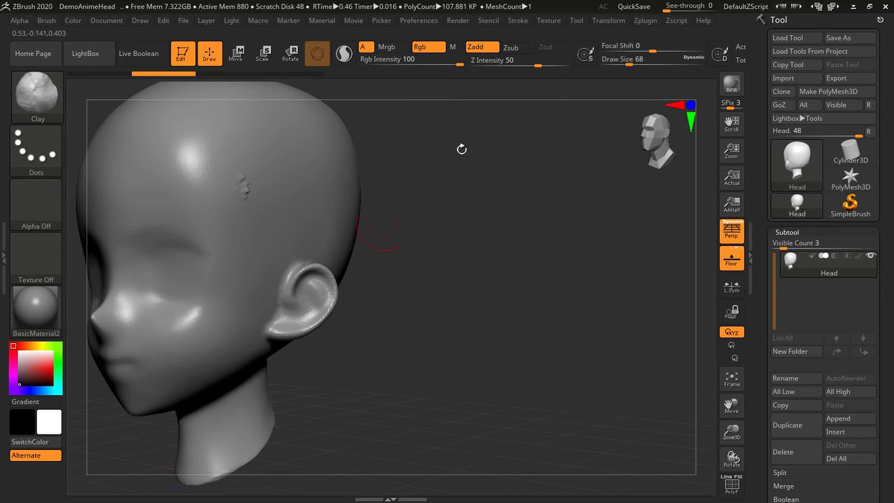
{"action": "left_click_drag", "start_coordinate": [634, 63], "coordinate": [626, 63]}
Fill in and reshape the inner cavities of the ears with clay
{"action": "mouse_move", "coordinate": [314, 283]}
{"action": "left_mouse_down"}
{"action": "mouse_move", "coordinate": [321, 281]}
{"action": "mouse_move", "coordinate": [305, 285]}
{"action": "mouse_move", "coordinate": [318, 297]}
{"action": "mouse_move", "coordinate": [299, 323]}
{"action": "mouse_move", "coordinate": [311, 318]}
{"action": "left_mouse_up"}
{"action": "mouse_move", "coordinate": [379, 314]}
{"action": "left_mouse_down"}
{"action": "mouse_move", "coordinate": [325, 338]}
{"action": "mouse_move", "coordinate": [314, 285]}
{"action": "mouse_move", "coordinate": [320, 301]}
{"action": "mouse_move", "coordinate": [369, 315]}
{"action": "left_mouse_up"}
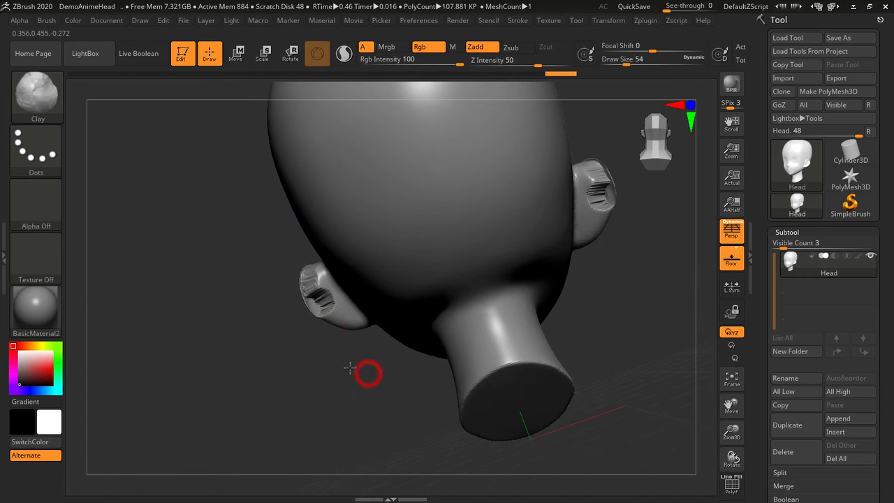
{"action": "left_click_drag", "start_coordinate": [316, 290], "coordinate": [333, 314]}
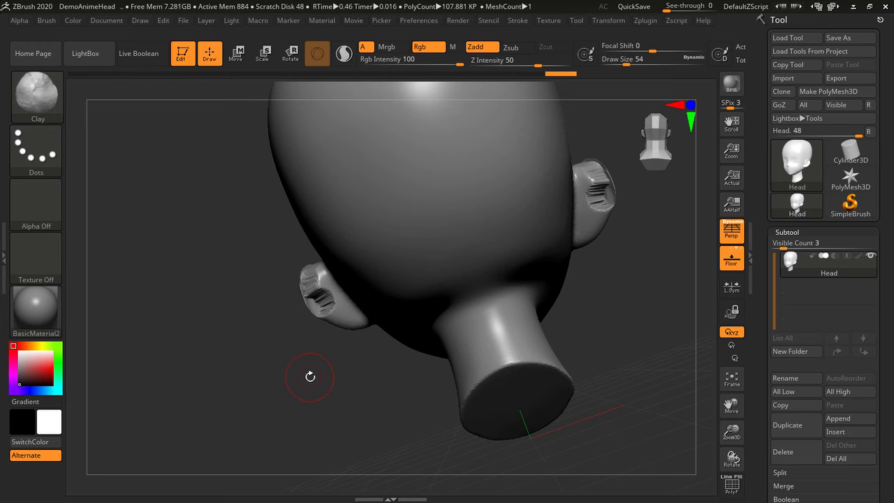
{"action": "left_click_drag", "start_coordinate": [310, 376], "coordinate": [172, 172]}
Turn on BackfaceMask under Brush > Auto Masking
{"action": "left_click", "coordinate": [48, 20]}
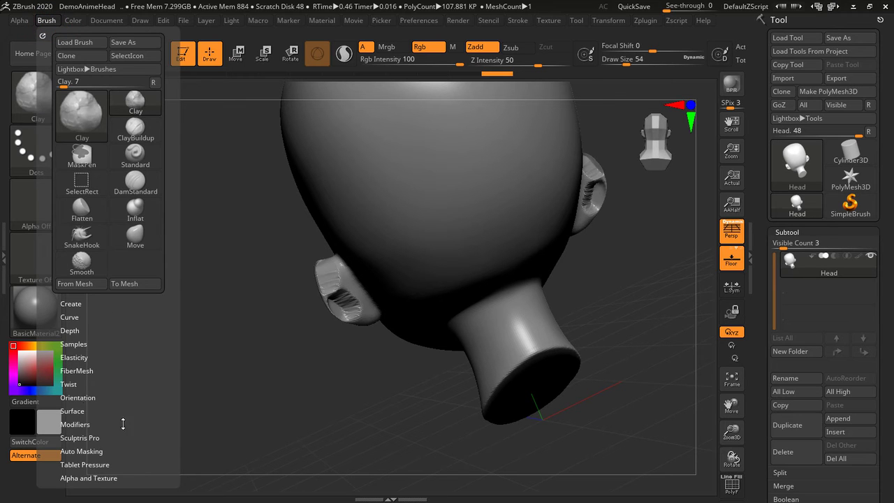
{"action": "left_click_drag", "start_coordinate": [143, 399], "coordinate": [140, 297]}
{"action": "left_click", "coordinate": [103, 414]}
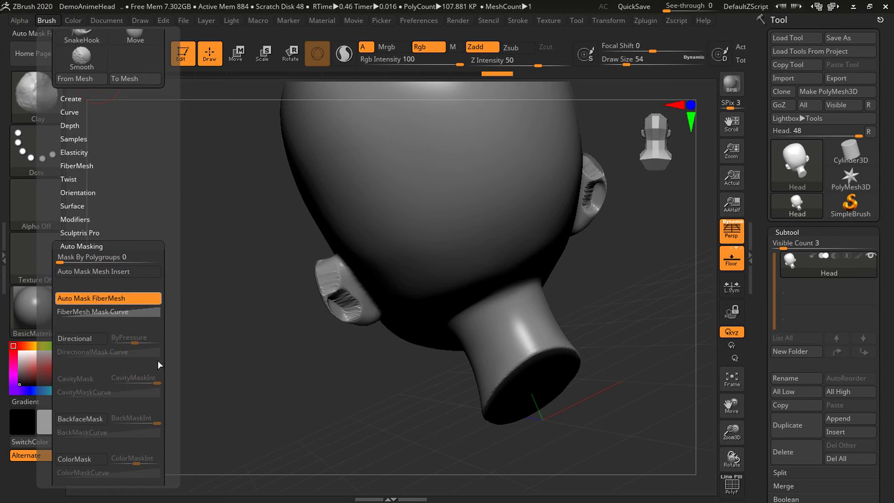
{"action": "left_click", "coordinate": [94, 420]}
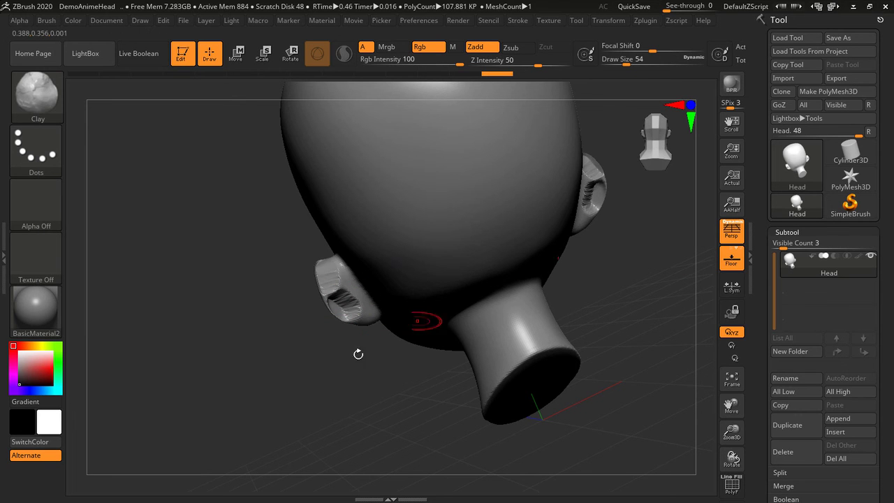
Orbit the head from below and the side to check the ears, ending in front view
{"action": "mouse_move", "coordinate": [357, 353]}
{"action": "left_mouse_down"}
{"action": "mouse_move", "coordinate": [339, 362]}
{"action": "mouse_move", "coordinate": [357, 345]}
{"action": "mouse_move", "coordinate": [411, 339]}
{"action": "mouse_move", "coordinate": [333, 375]}
{"action": "mouse_move", "coordinate": [343, 354]}
{"action": "mouse_move", "coordinate": [306, 406]}
{"action": "mouse_move", "coordinate": [341, 281]}
{"action": "left_mouse_up"}
{"action": "mouse_move", "coordinate": [405, 317]}
{"action": "left_mouse_down"}
{"action": "mouse_move", "coordinate": [343, 348]}
{"action": "mouse_move", "coordinate": [319, 348]}
{"action": "left_mouse_up"}
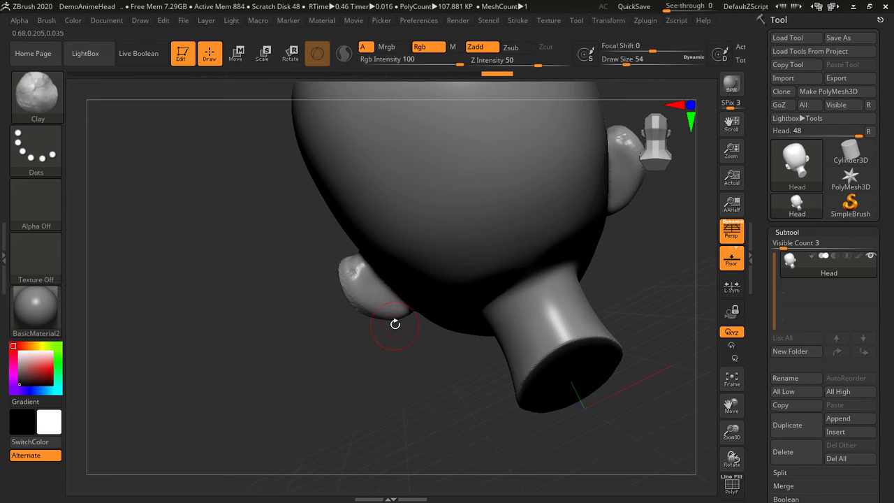
{"action": "mouse_move", "coordinate": [398, 348]}
{"action": "left_mouse_down"}
{"action": "mouse_move", "coordinate": [377, 337]}
{"action": "mouse_move", "coordinate": [354, 343]}
{"action": "left_mouse_up"}
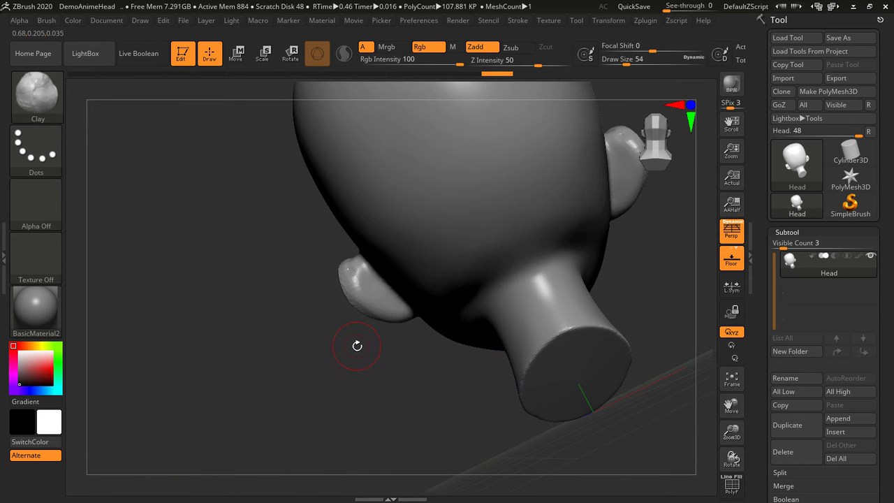
{"action": "left_click_drag", "start_coordinate": [340, 370], "coordinate": [623, 253]}
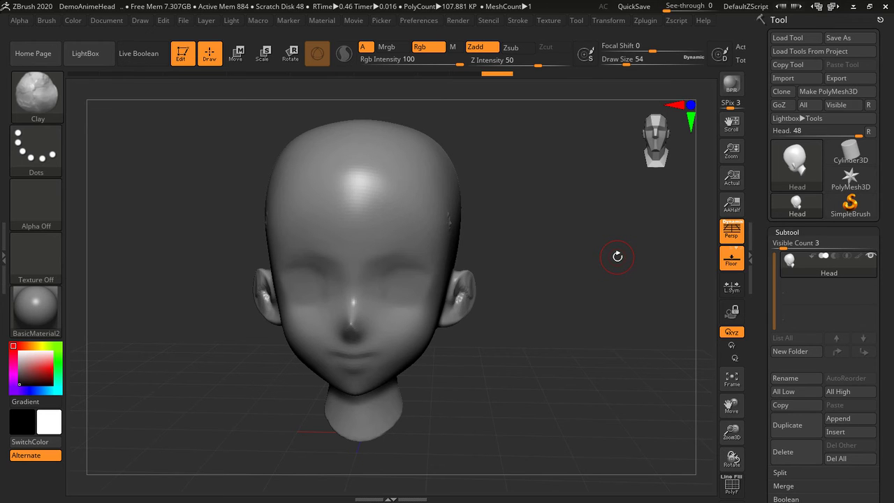
Select the DamStandard brush and turn the head to a three-quarter view
{"action": "key", "text": "b"}
{"action": "key", "text": "d"}
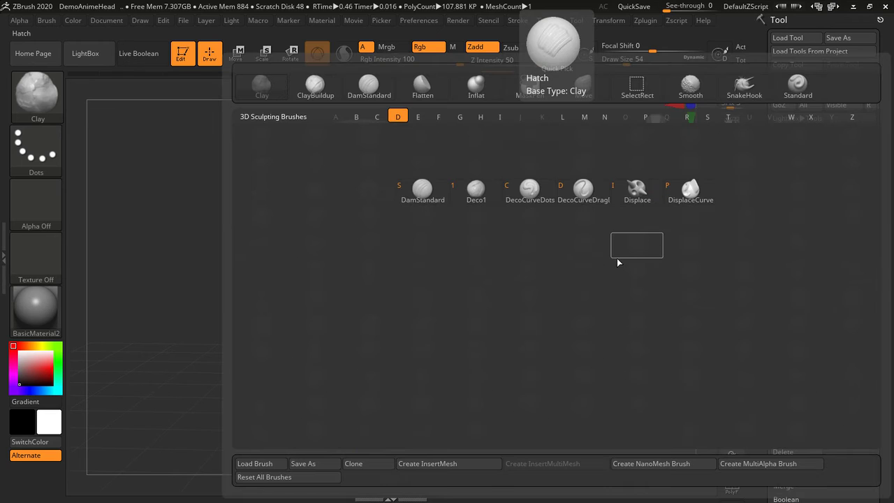
{"action": "key", "text": "s"}
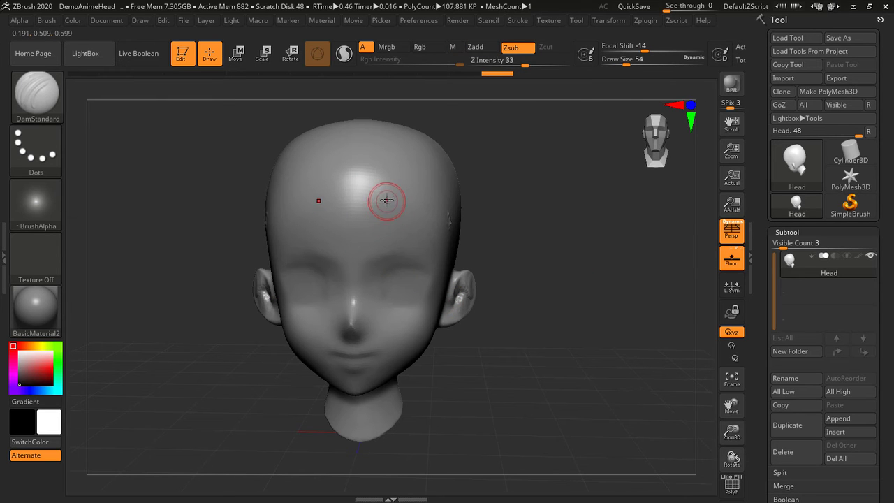
{"action": "left_click_drag", "start_coordinate": [482, 229], "coordinate": [541, 230]}
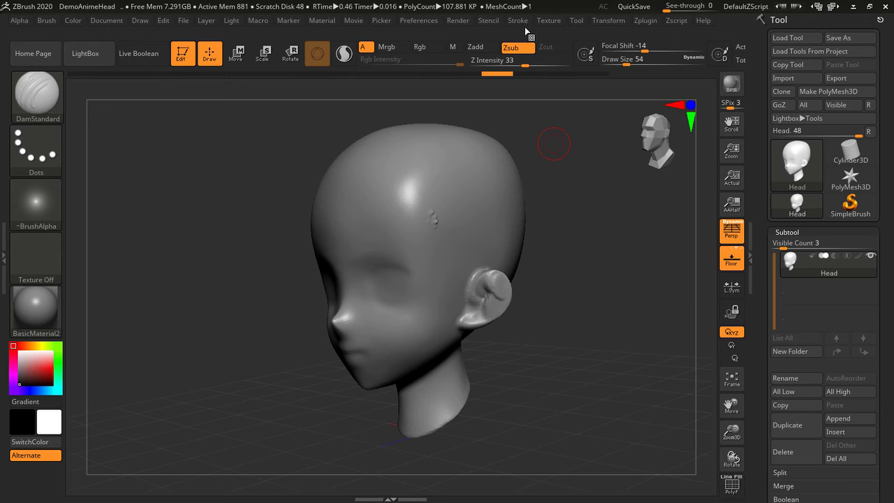
Set Lazy Mouse LazyRadius to 111 and carve a trailing crease down the side toward the cheek
{"action": "left_click", "coordinate": [521, 21]}
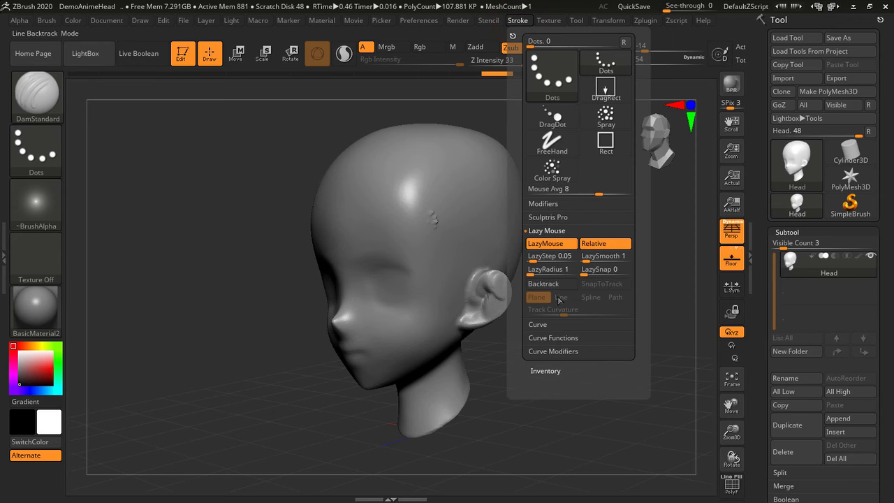
{"action": "left_click", "coordinate": [544, 230]}
{"action": "left_click", "coordinate": [548, 230]}
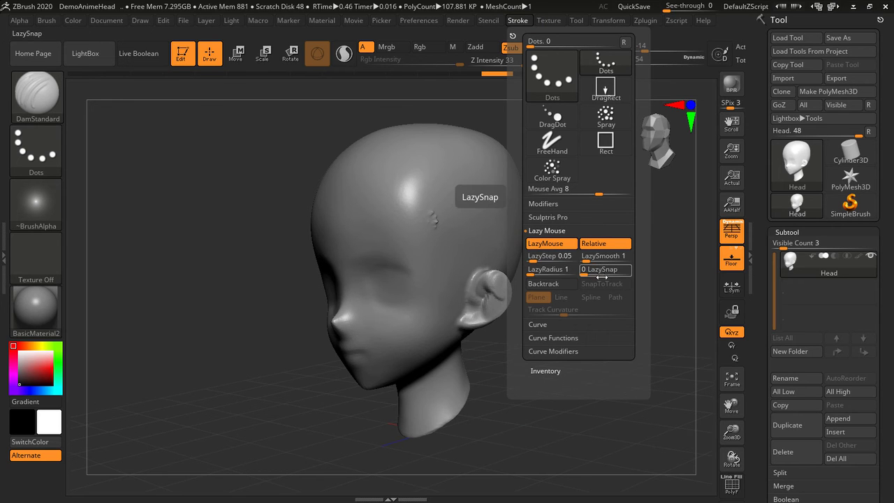
{"action": "left_click_drag", "start_coordinate": [552, 276], "coordinate": [562, 276]}
{"action": "mouse_move", "coordinate": [459, 180]}
{"action": "left_mouse_down"}
{"action": "mouse_move", "coordinate": [459, 195]}
{"action": "mouse_move", "coordinate": [493, 227]}
{"action": "left_mouse_up"}
{"action": "mouse_move", "coordinate": [498, 241]}
{"action": "left_mouse_down"}
{"action": "mouse_move", "coordinate": [438, 329]}
{"action": "mouse_move", "coordinate": [439, 363]}
{"action": "mouse_move", "coordinate": [399, 380]}
{"action": "mouse_move", "coordinate": [353, 376]}
{"action": "left_mouse_up"}
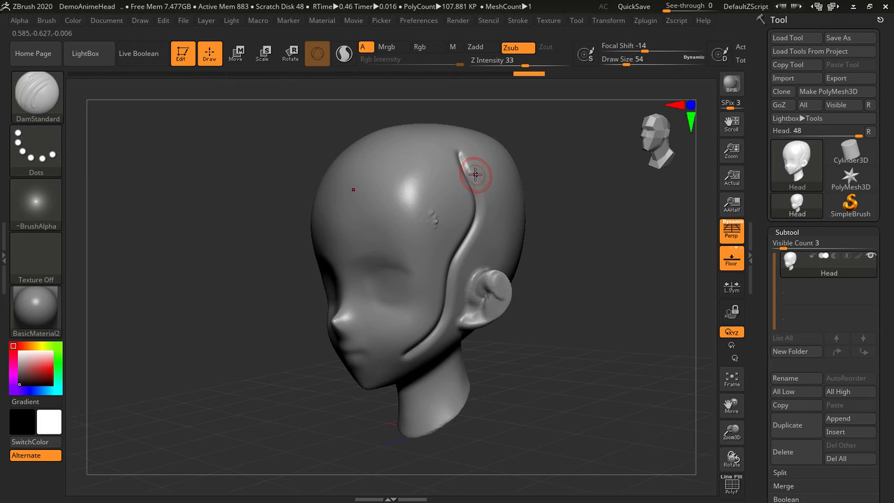
Lower LazyRadius to 32 and carve grooves from the temple and near the forehead
{"action": "left_click", "coordinate": [517, 20]}
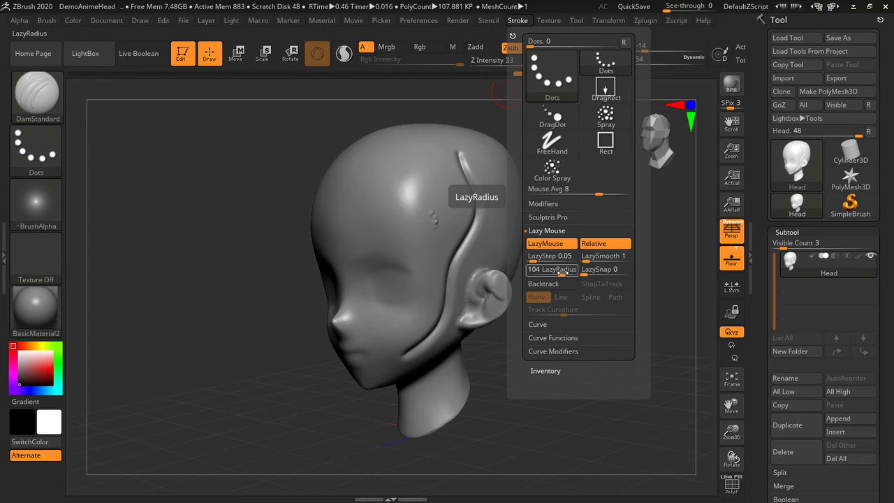
{"action": "left_click_drag", "start_coordinate": [561, 275], "coordinate": [547, 274]}
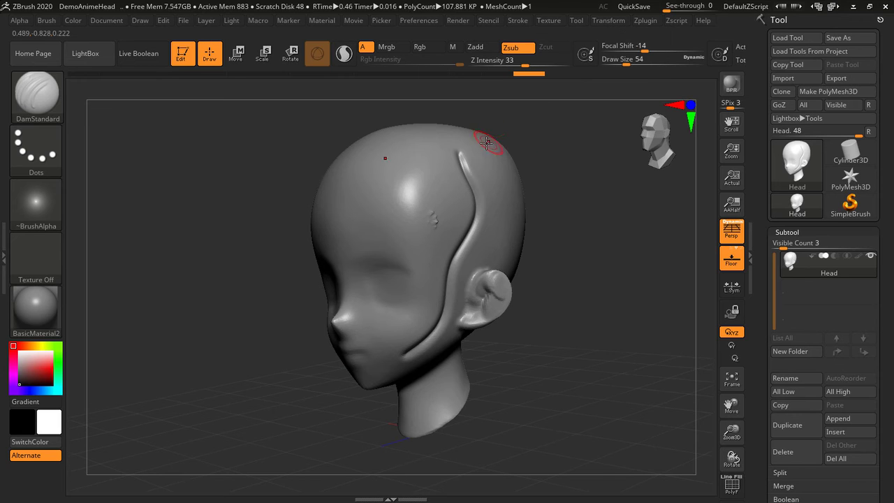
{"action": "left_click_drag", "start_coordinate": [498, 169], "coordinate": [474, 283]}
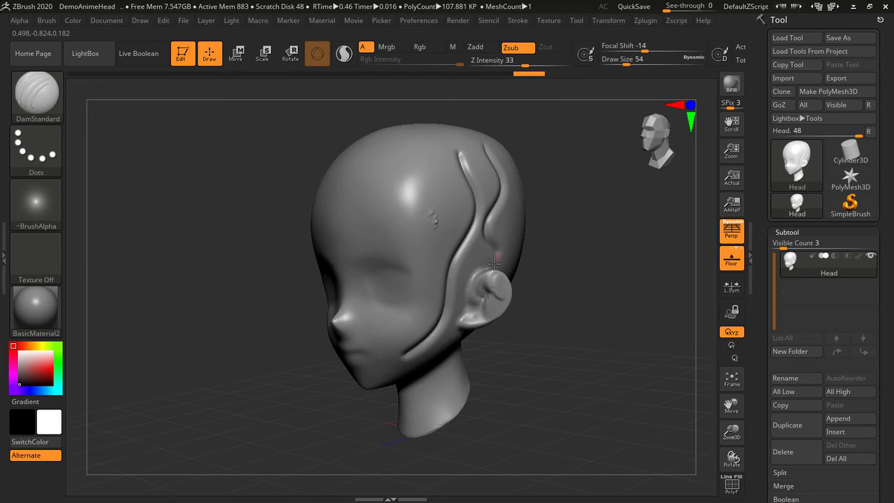
{"action": "mouse_move", "coordinate": [417, 154]}
{"action": "left_mouse_down"}
{"action": "mouse_move", "coordinate": [435, 229]}
{"action": "mouse_move", "coordinate": [422, 278]}
{"action": "left_mouse_up"}
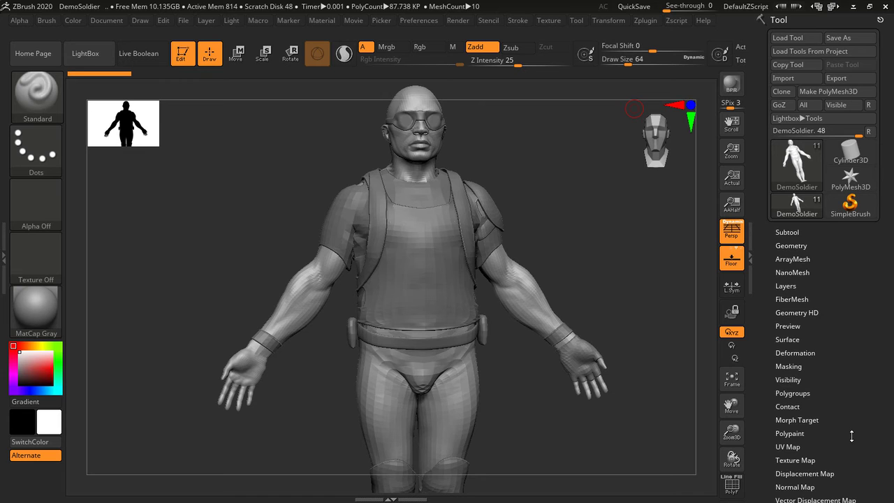
Sculpt raised Standard-brush strokes along DemoSoldier's forearm, zoom out and open the Transform menu
{"action": "left_click", "coordinate": [581, 195]}
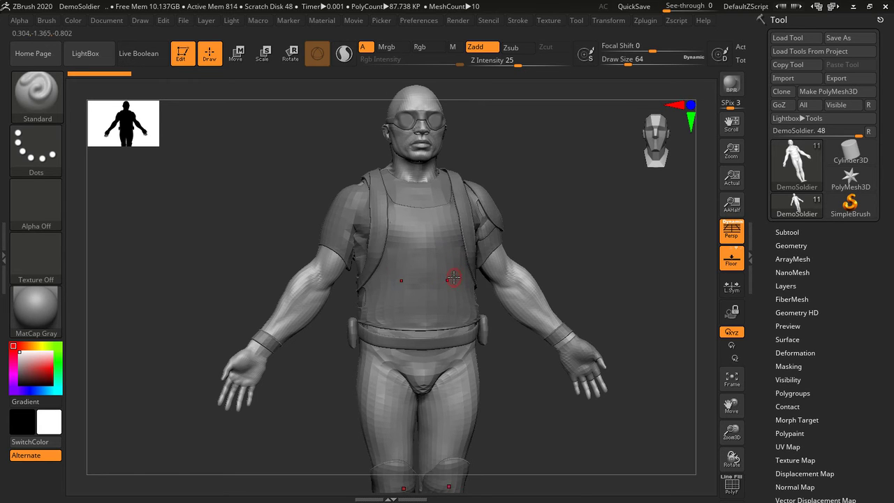
{"action": "left_click", "coordinate": [525, 286], "text": "alt"}
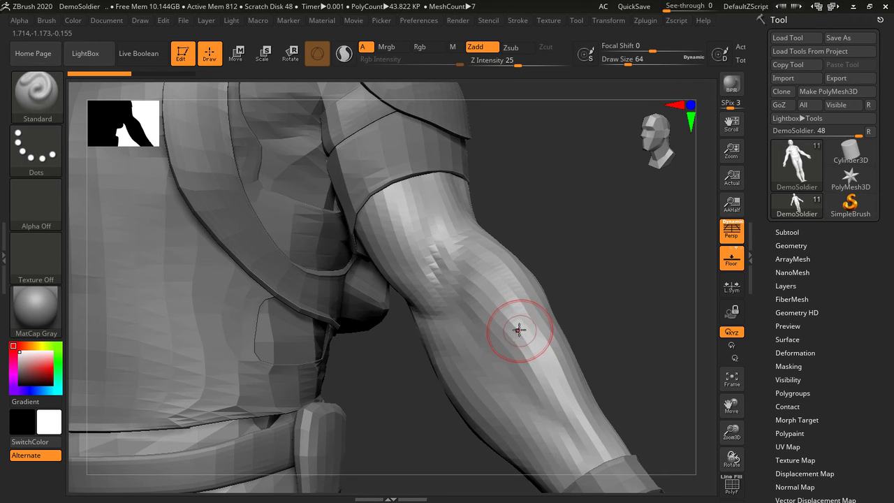
{"action": "left_click_drag", "start_coordinate": [514, 328], "coordinate": [505, 288]}
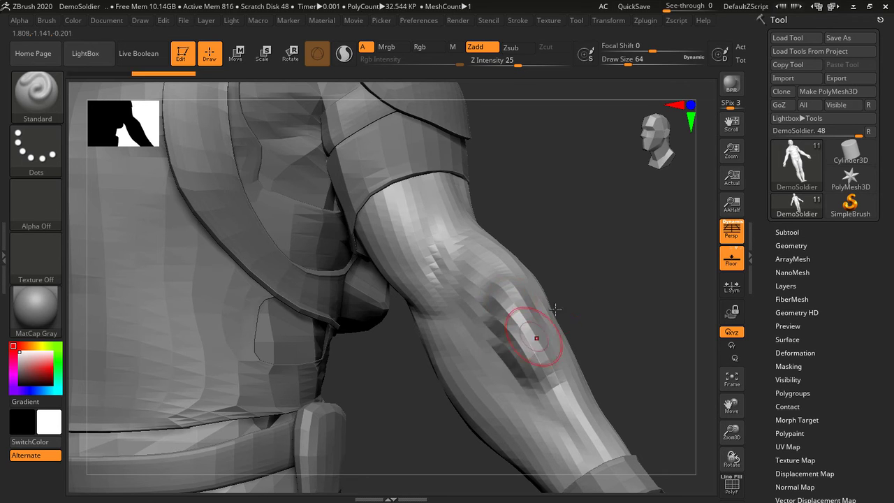
{"action": "right_click_drag", "start_coordinate": [535, 279], "coordinate": [568, 111], "text": "ctrl"}
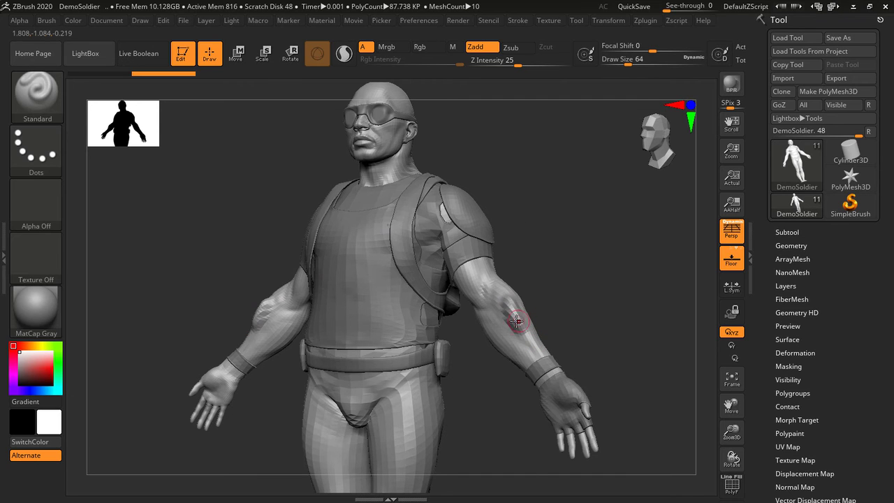
{"action": "left_click", "coordinate": [609, 21]}
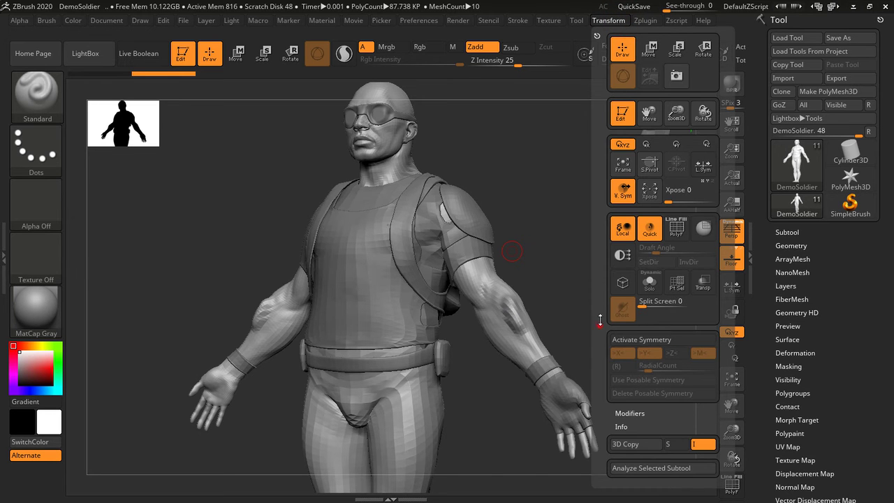
Turn on Activate Symmetry for DemoSoldier and zoom in on the torso
{"action": "left_click_drag", "start_coordinate": [601, 331], "coordinate": [600, 312]}
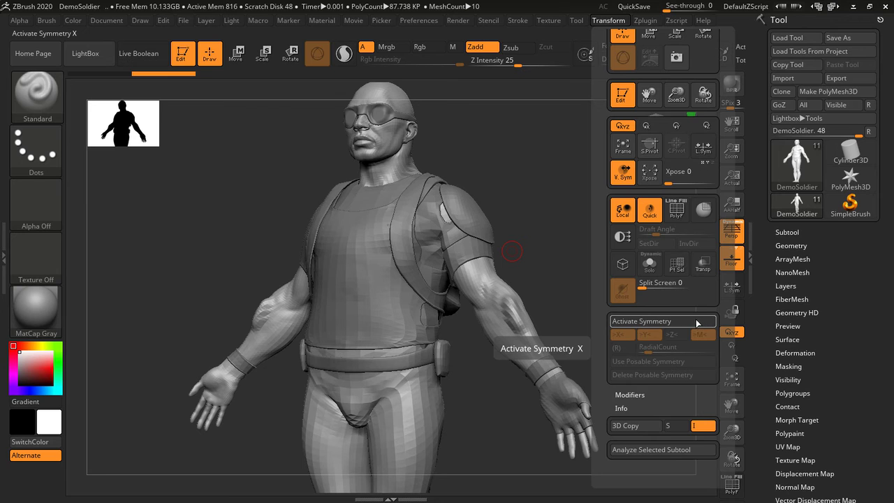
{"action": "left_click", "coordinate": [697, 322]}
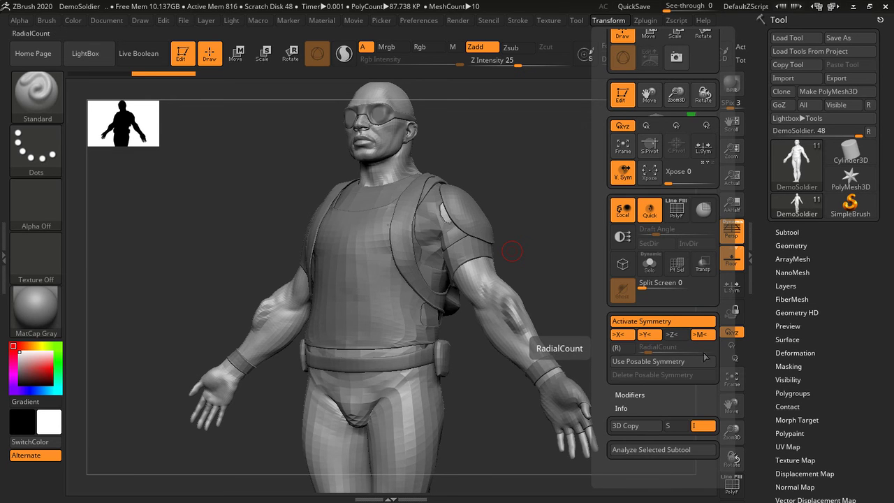
{"action": "right_click_drag", "start_coordinate": [552, 278], "coordinate": [552, 282], "text": "alt"}
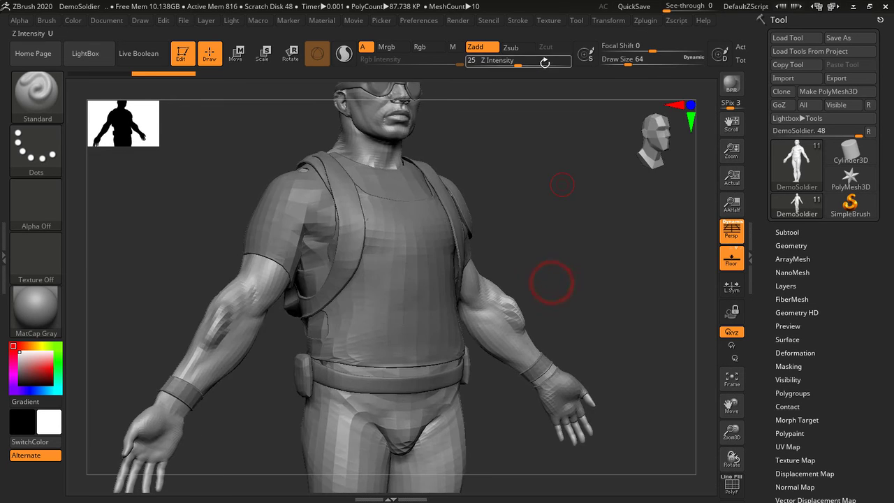
Dock the Transform palette in the right tray and keep only X-axis symmetry enabled
{"action": "left_click", "coordinate": [608, 20]}
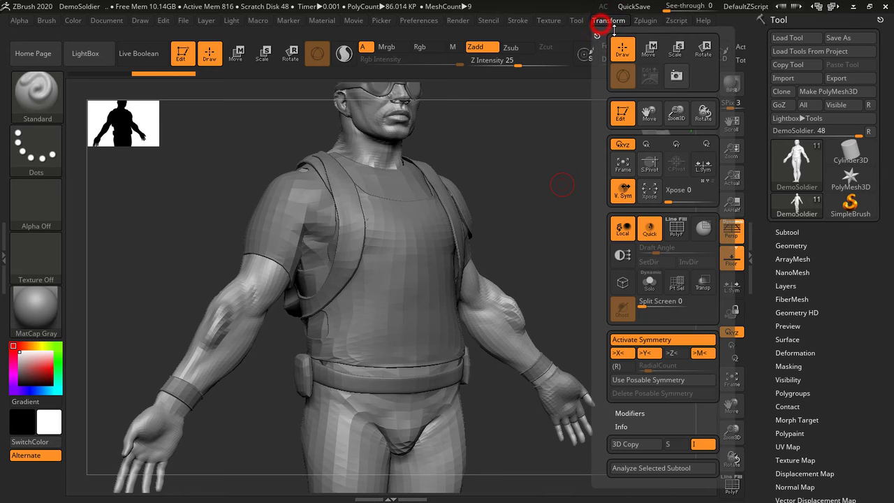
{"action": "left_click_drag", "start_coordinate": [596, 35], "coordinate": [782, 24]}
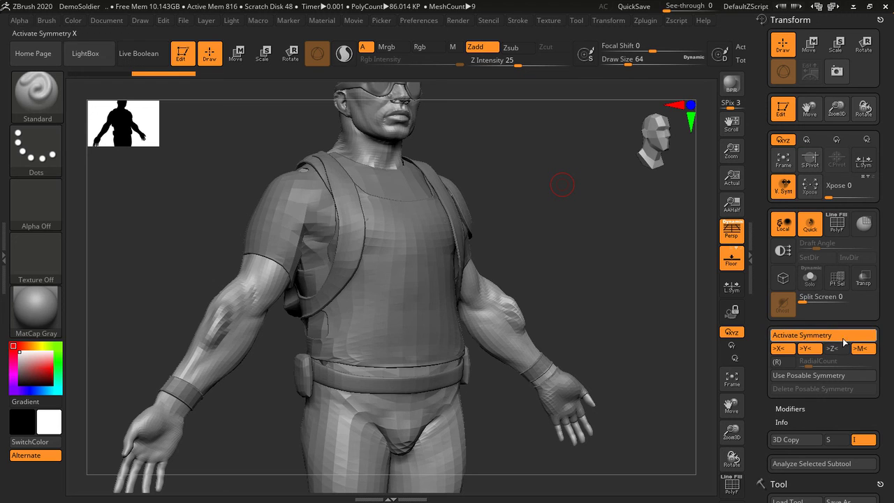
{"action": "scroll", "coordinate": [884, 337], "scroll_direction": "down", "scroll_amount": 1}
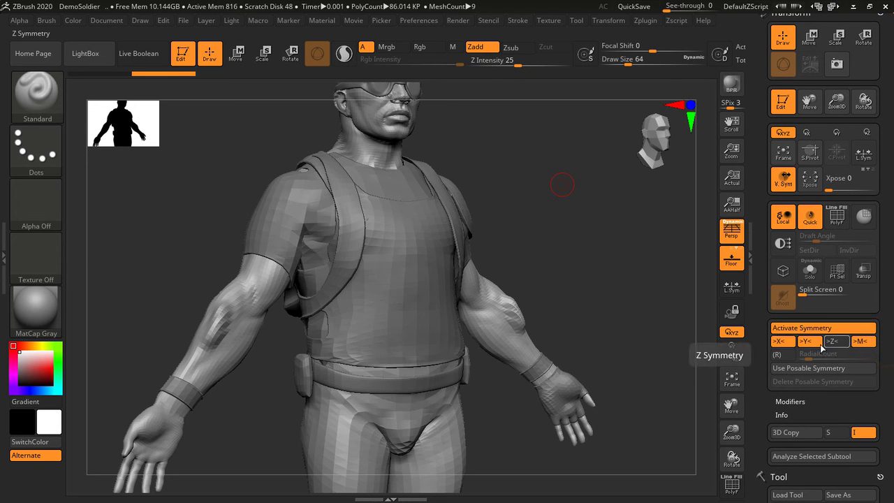
{"action": "left_click", "coordinate": [783, 342]}
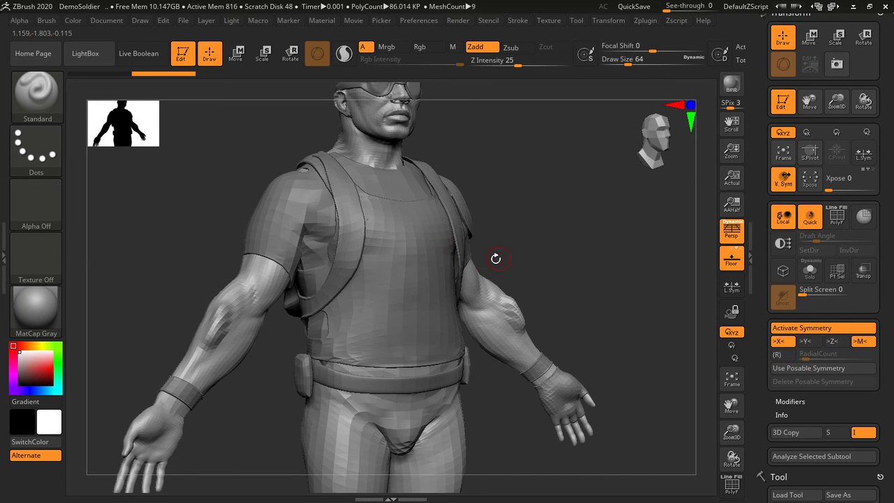
Switch DemoSoldier's symmetry from the X axis to the Y axis, rotating the model to check
{"action": "left_click_drag", "start_coordinate": [567, 251], "coordinate": [555, 255]}
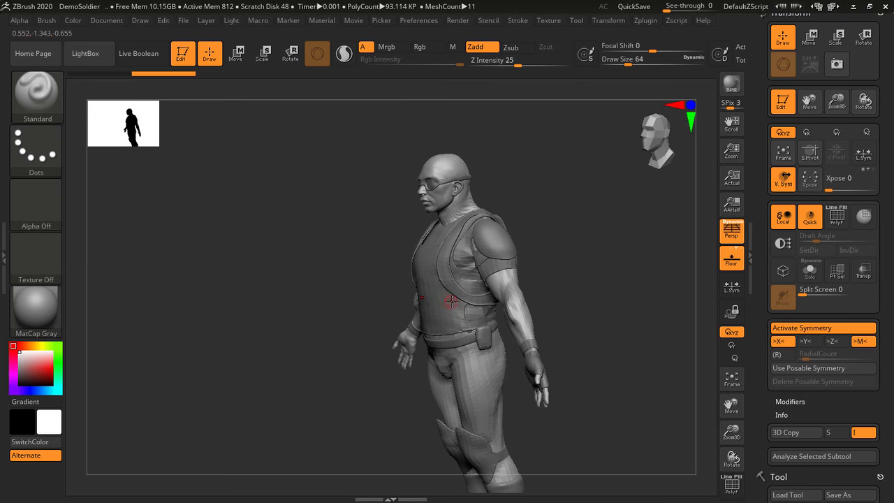
{"action": "left_click", "coordinate": [807, 341]}
{"action": "left_click_drag", "start_coordinate": [543, 285], "coordinate": [579, 255]}
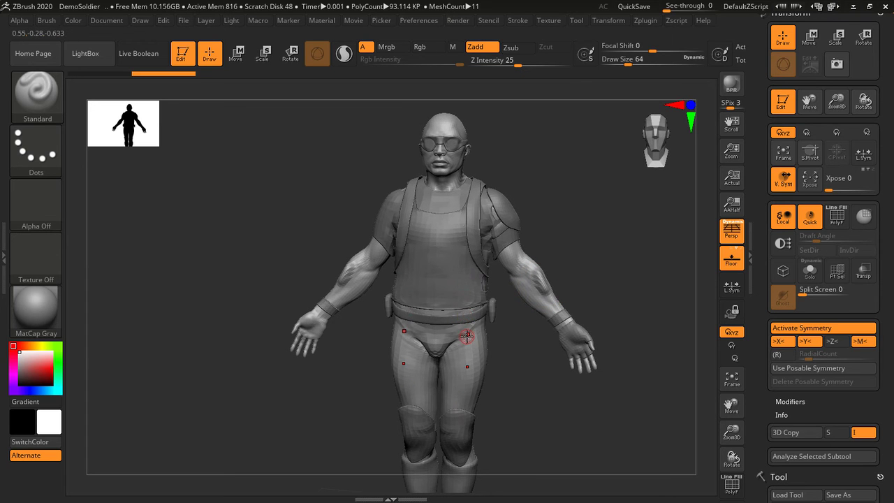
{"action": "left_click", "coordinate": [803, 341]}
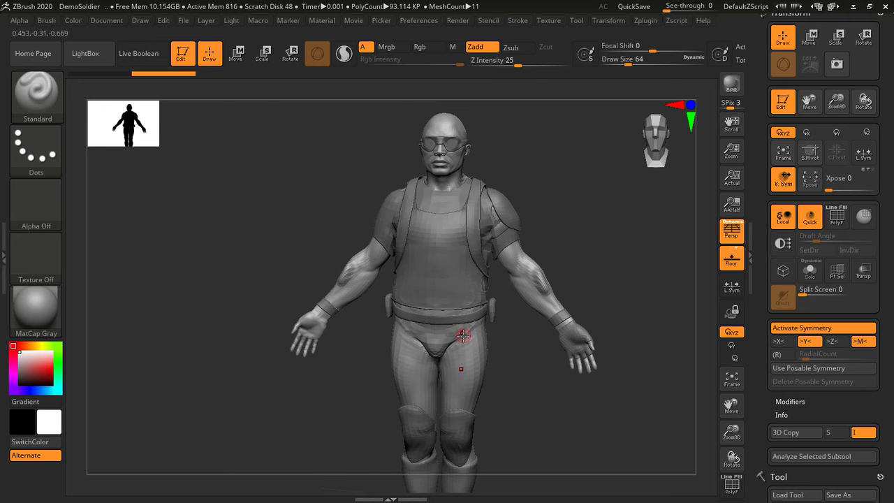
Switch symmetry to the Z axis and orbit the soldier to inspect the mirrored points
{"action": "left_click", "coordinate": [805, 341]}
{"action": "left_click", "coordinate": [832, 341]}
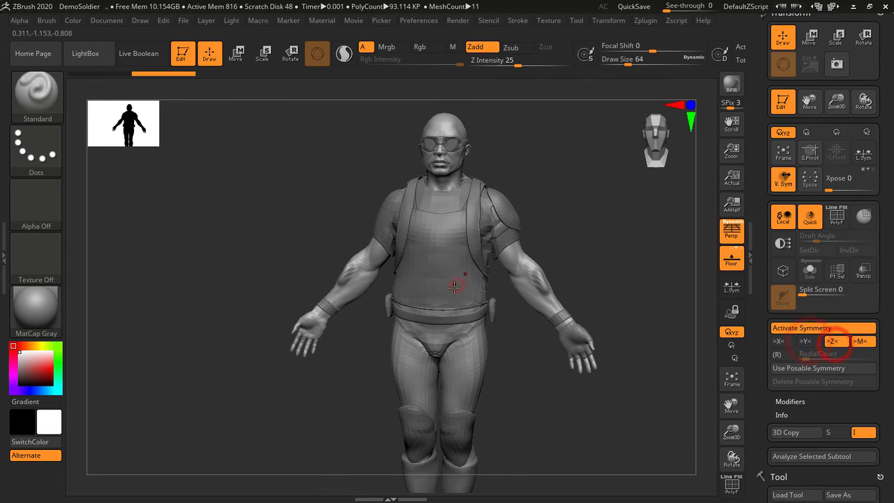
{"action": "left_click_drag", "start_coordinate": [592, 263], "coordinate": [463, 298]}
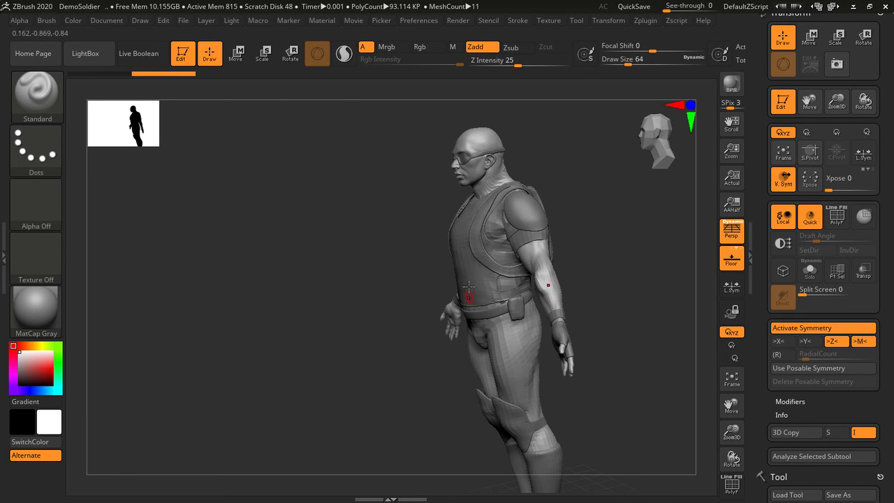
{"action": "mouse_move", "coordinate": [589, 255]}
{"action": "left_mouse_down"}
{"action": "mouse_move", "coordinate": [602, 276]}
{"action": "mouse_move", "coordinate": [590, 260]}
{"action": "left_mouse_up"}
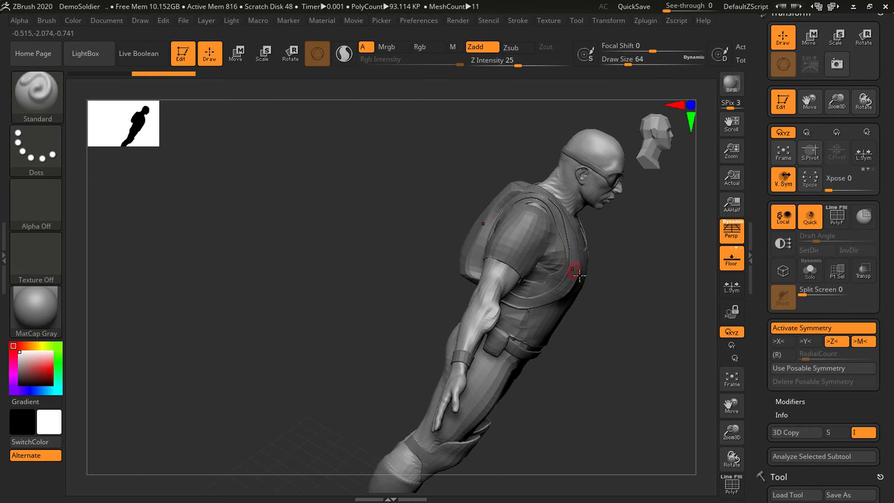
{"action": "left_click_drag", "start_coordinate": [614, 325], "coordinate": [616, 276]}
Restore X-only symmetry by re-enabling X and turning off Y and Z
{"action": "left_click", "coordinate": [809, 341]}
{"action": "left_click", "coordinate": [784, 343]}
{"action": "left_click", "coordinate": [707, 320]}
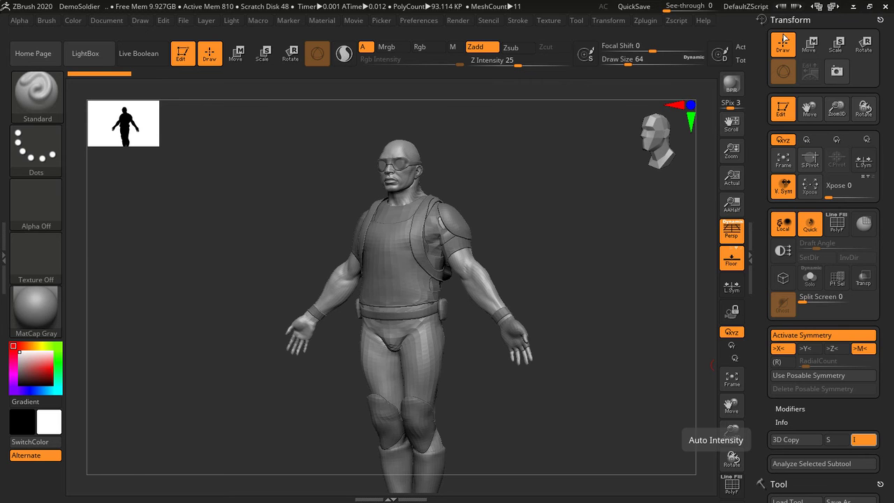
Collapse Transform and swap DemoSoldier for the Sphere3D primitive from the Tool palette's picker
{"action": "left_click", "coordinate": [763, 18]}
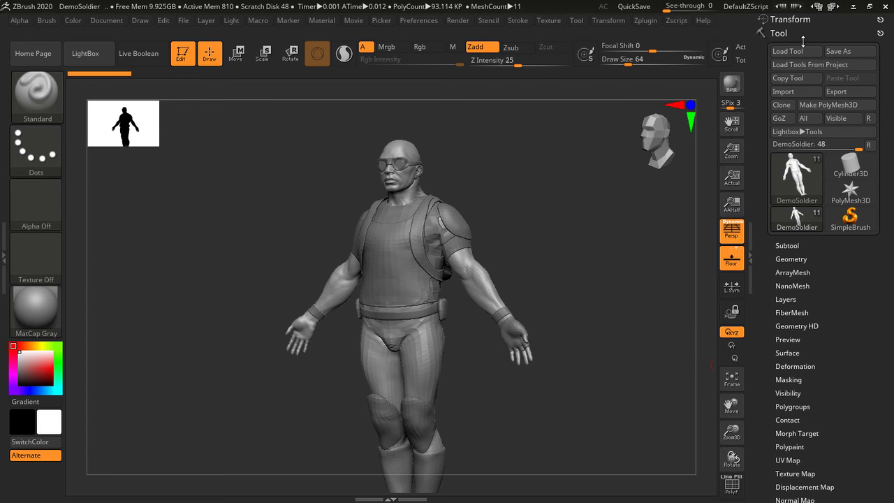
{"action": "left_click", "coordinate": [859, 171]}
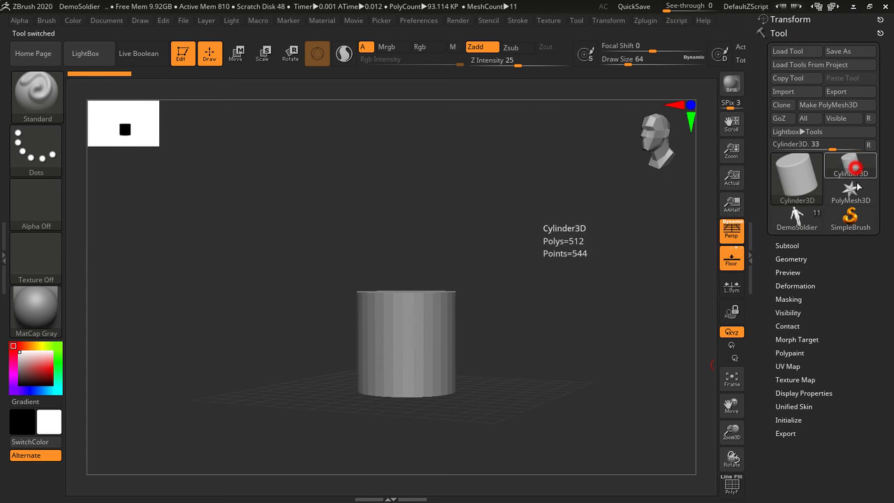
{"action": "left_click", "coordinate": [802, 183]}
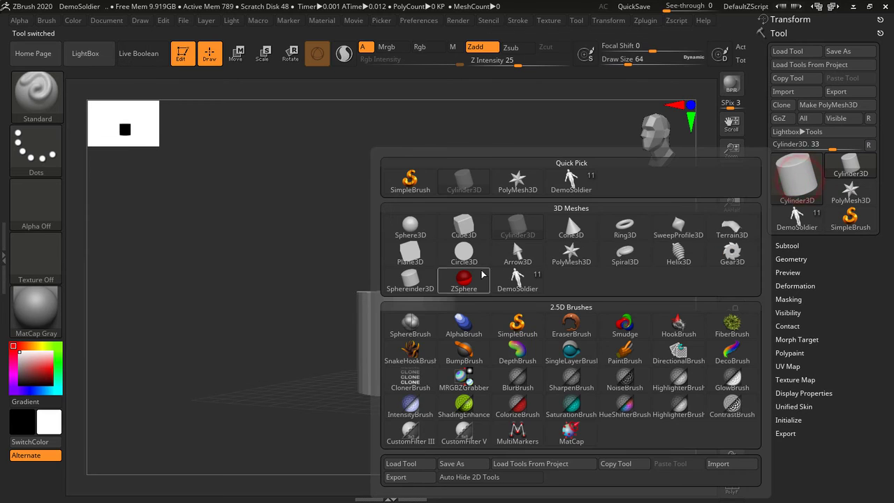
{"action": "left_click", "coordinate": [798, 183]}
{"action": "left_click", "coordinate": [781, 192]}
{"action": "mouse_move", "coordinate": [410, 227]}
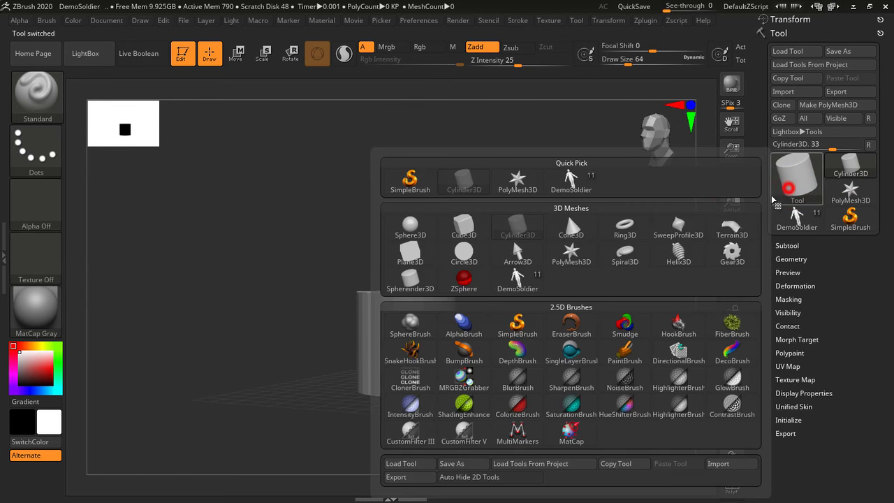
{"action": "left_click", "coordinate": [417, 231]}
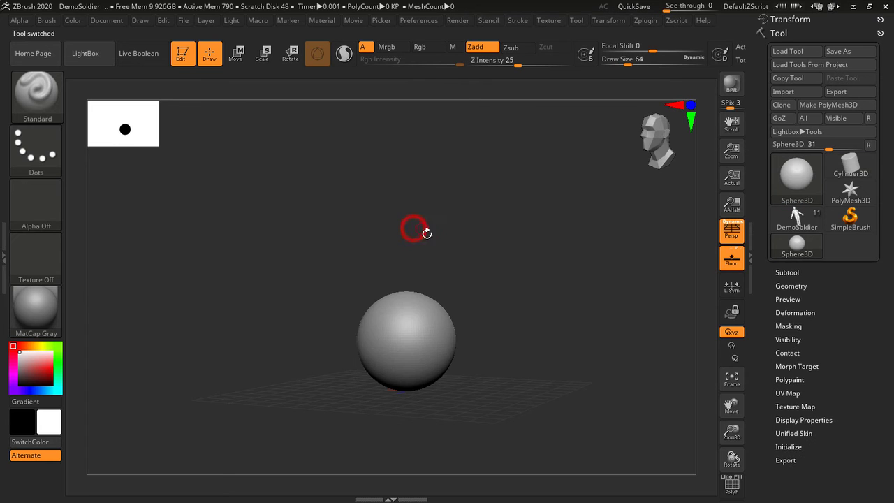
Frame the sphere with F, activate X-axis symmetry in Transform and orbit around it
{"action": "key", "text": "f"}
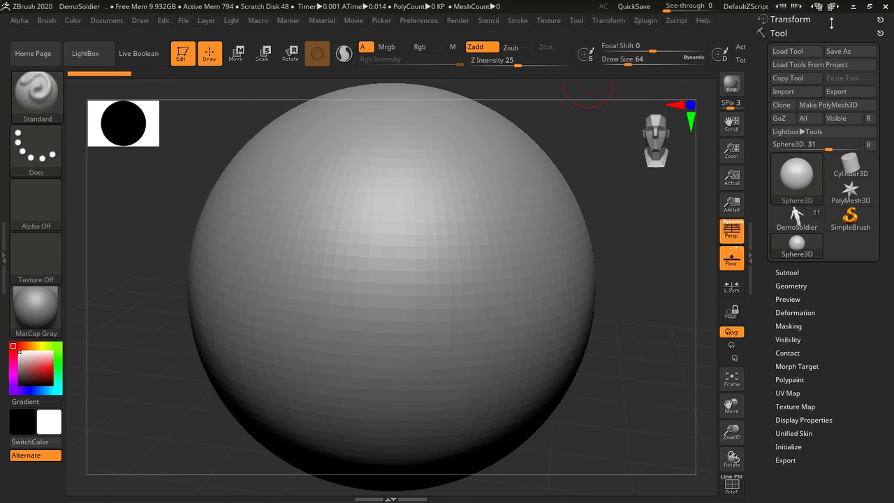
{"action": "left_click", "coordinate": [796, 19]}
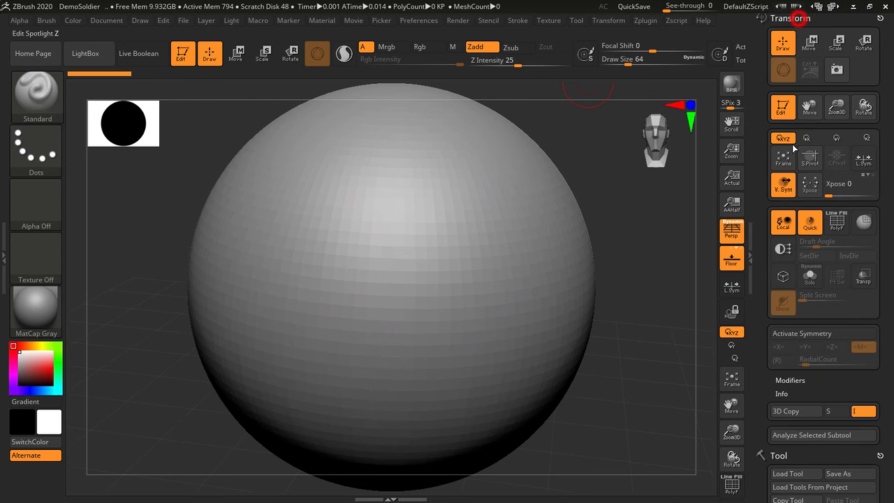
{"action": "left_click", "coordinate": [814, 335]}
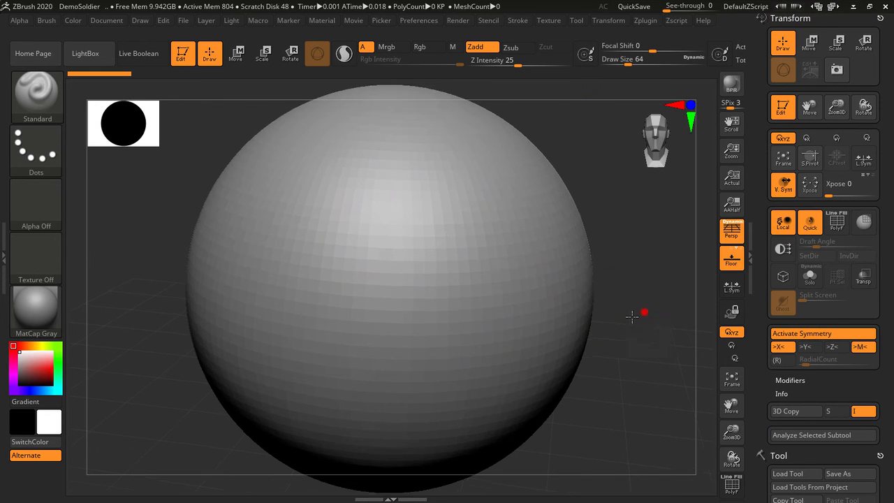
{"action": "left_click_drag", "start_coordinate": [632, 317], "coordinate": [594, 294]}
{"action": "left_click_drag", "start_coordinate": [610, 241], "coordinate": [425, 217]}
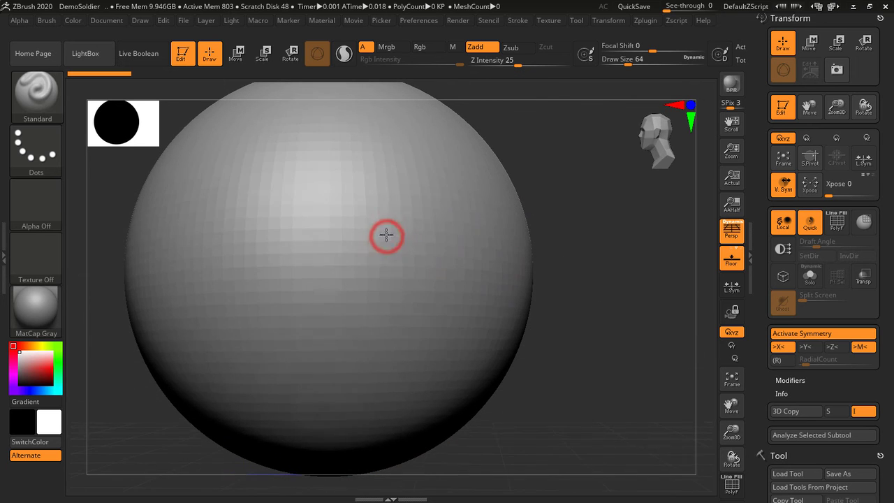
{"action": "left_click", "coordinate": [792, 18]}
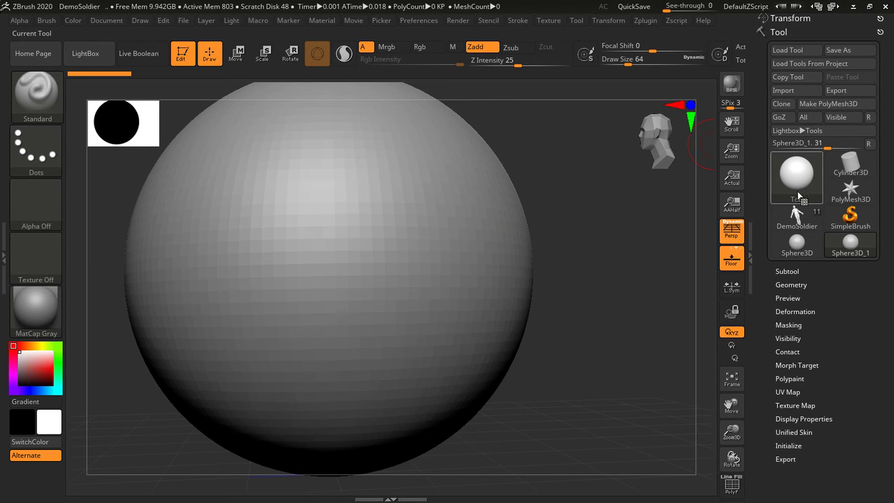
Convert the sphere to PolyMesh3D (Sphere3D_1) and reopen the Transform symmetry options
{"action": "left_click", "coordinate": [830, 104]}
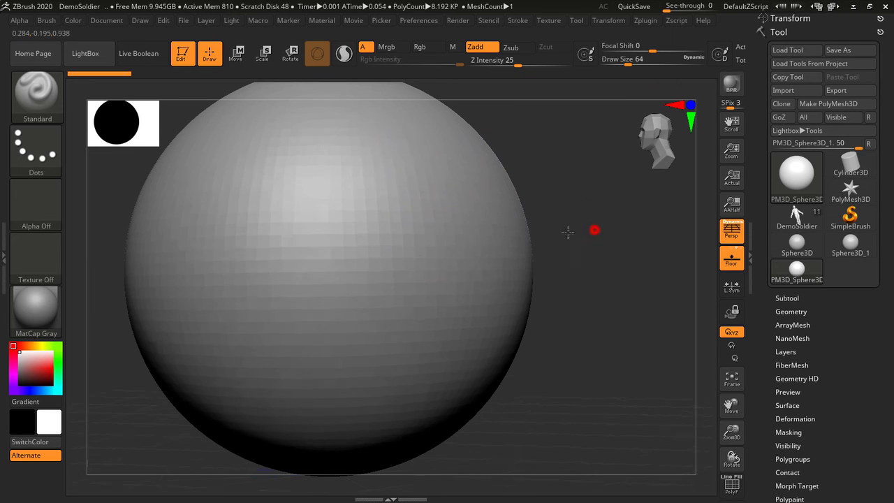
{"action": "left_click_drag", "start_coordinate": [568, 232], "coordinate": [593, 228]}
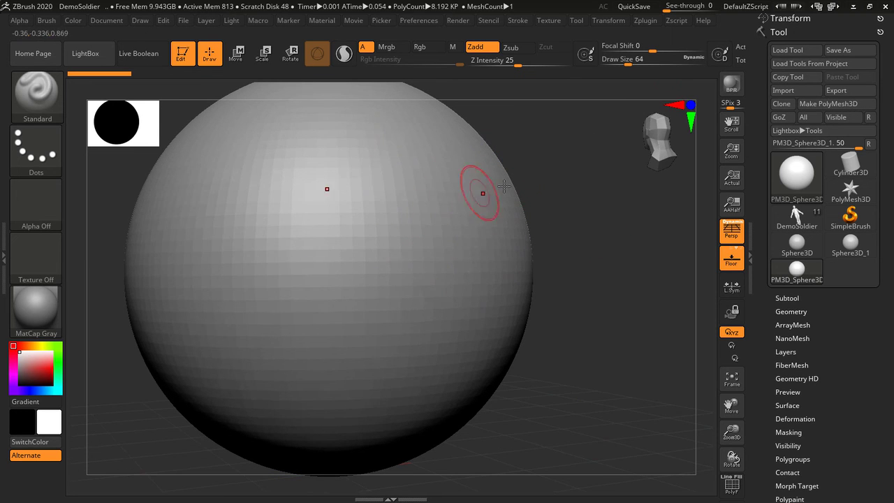
{"action": "left_click", "coordinate": [779, 19]}
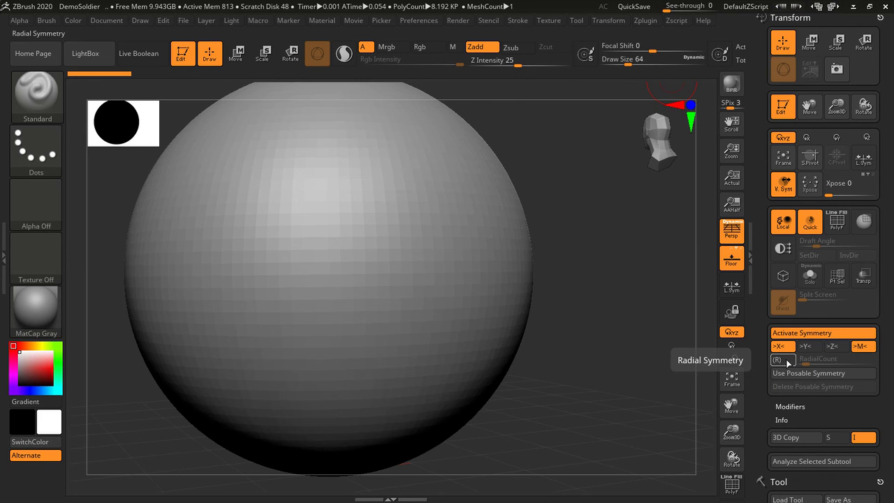
Enable radial symmetry with RadialCount 8, sculpt repeated strokes around the sphere, and toggle X
{"action": "left_click", "coordinate": [783, 360]}
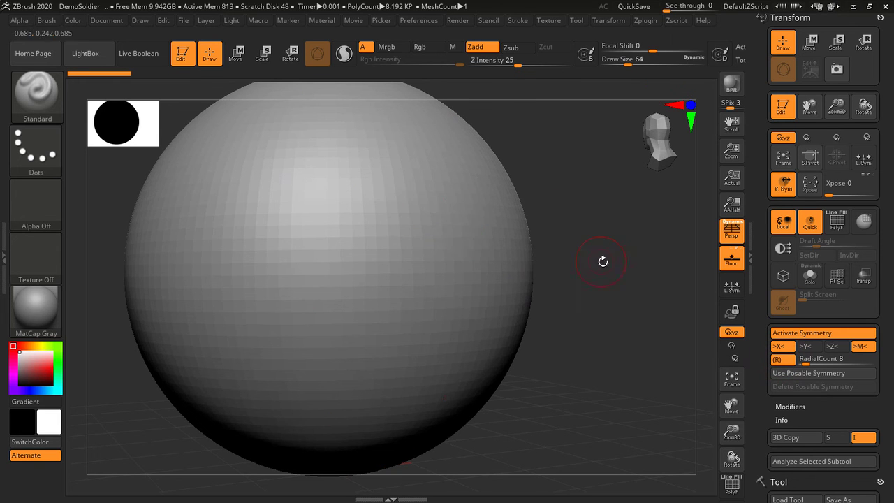
{"action": "left_click_drag", "start_coordinate": [599, 259], "coordinate": [597, 281]}
{"action": "left_click_drag", "start_coordinate": [363, 253], "coordinate": [420, 139]}
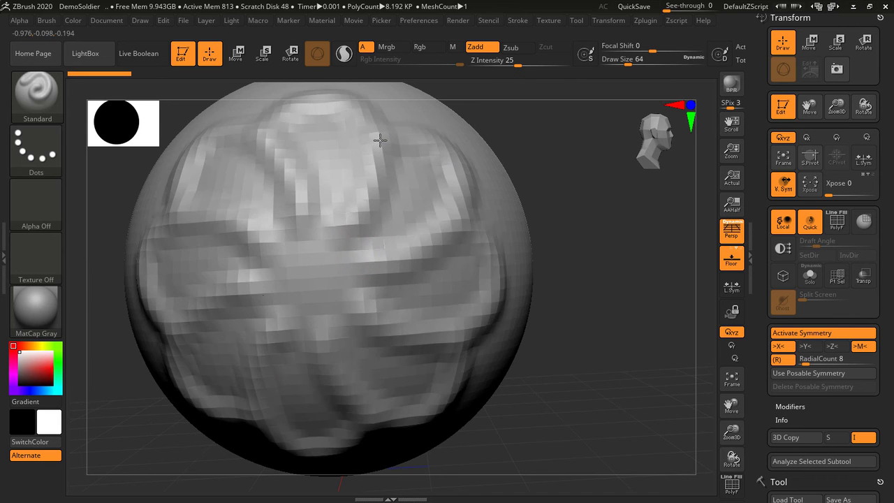
{"action": "left_click", "coordinate": [788, 353]}
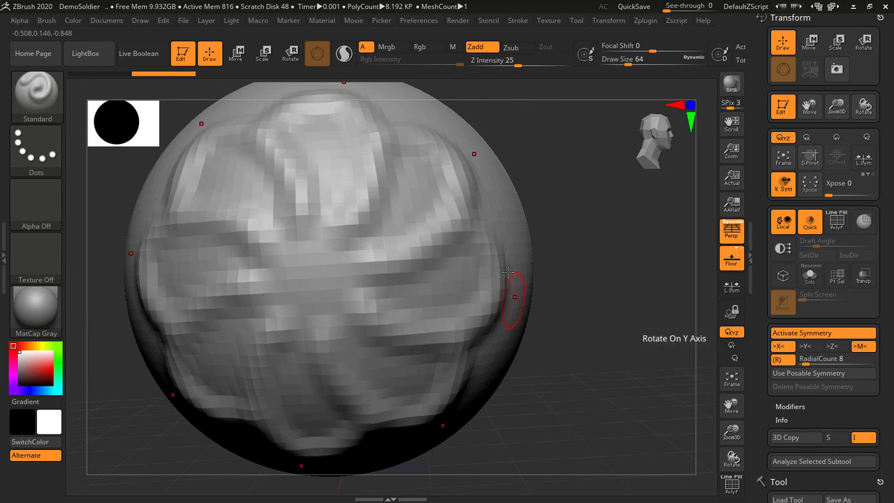
{"action": "left_click_drag", "start_coordinate": [591, 266], "coordinate": [426, 277]}
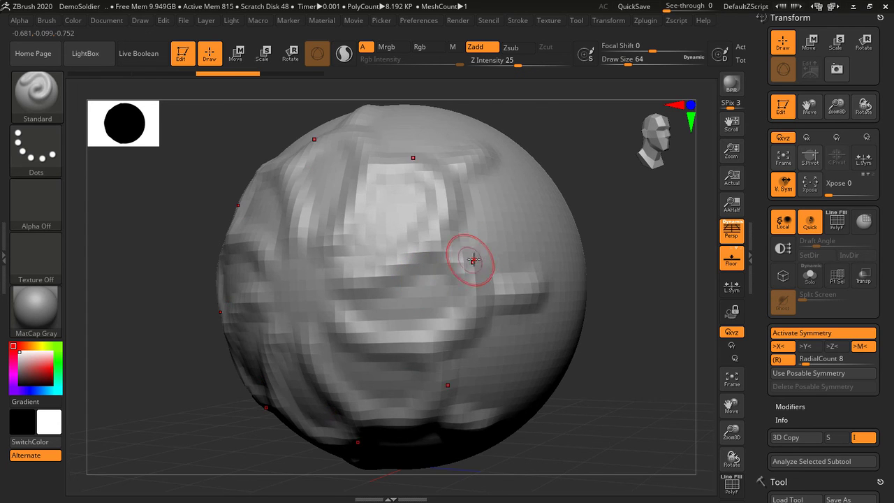
{"action": "right_click_drag", "start_coordinate": [474, 259], "coordinate": [606, 259]}
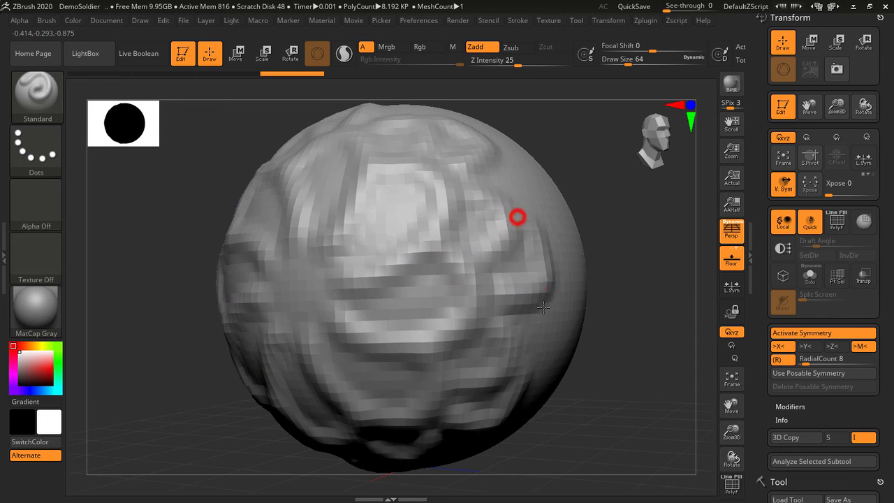
Switch symmetry to the Y and Z axes, sculpt another radial stroke, then turn Y off
{"action": "left_click", "coordinate": [806, 345]}
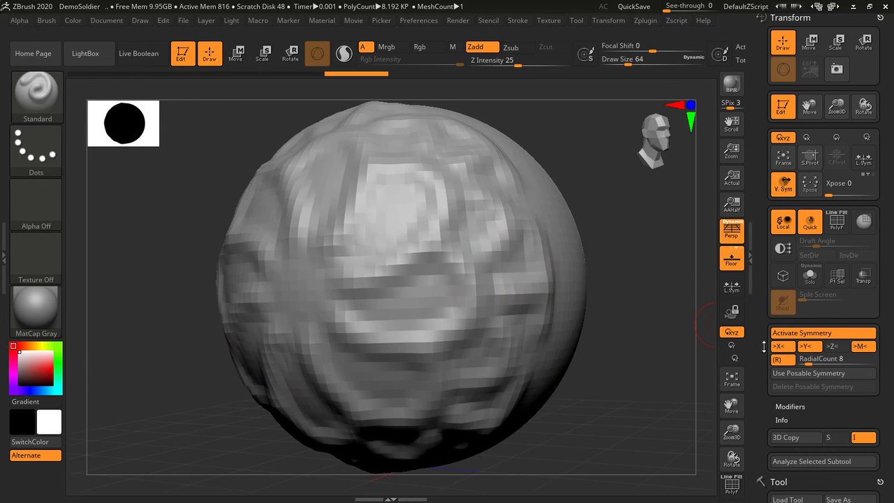
{"action": "left_click", "coordinate": [777, 346]}
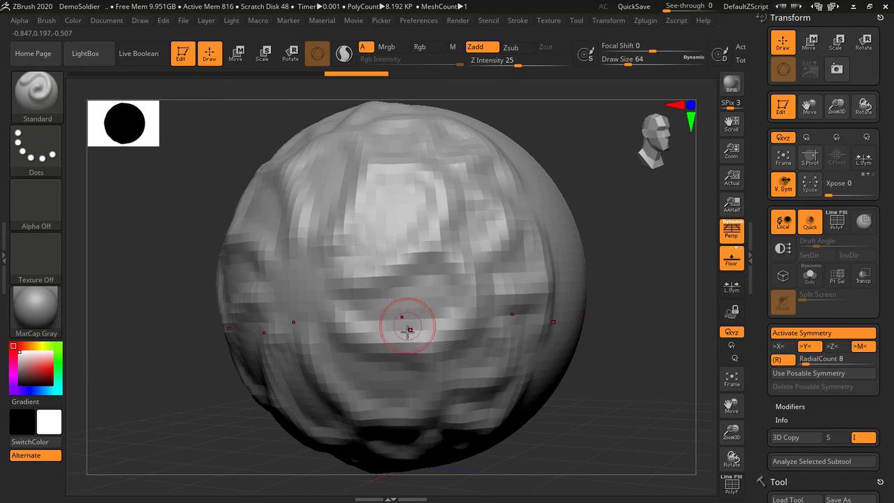
{"action": "left_click", "coordinate": [832, 346]}
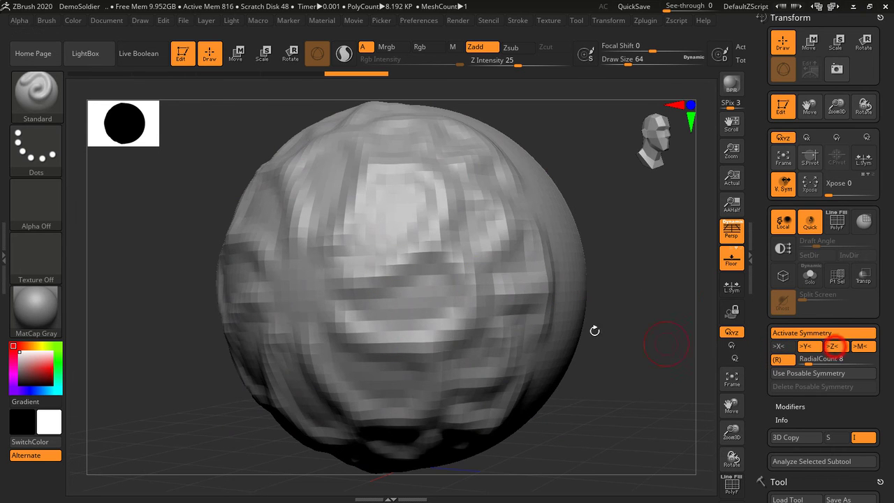
{"action": "mouse_move", "coordinate": [435, 293]}
{"action": "left_mouse_down"}
{"action": "mouse_move", "coordinate": [429, 266]}
{"action": "mouse_move", "coordinate": [337, 187]}
{"action": "left_mouse_up"}
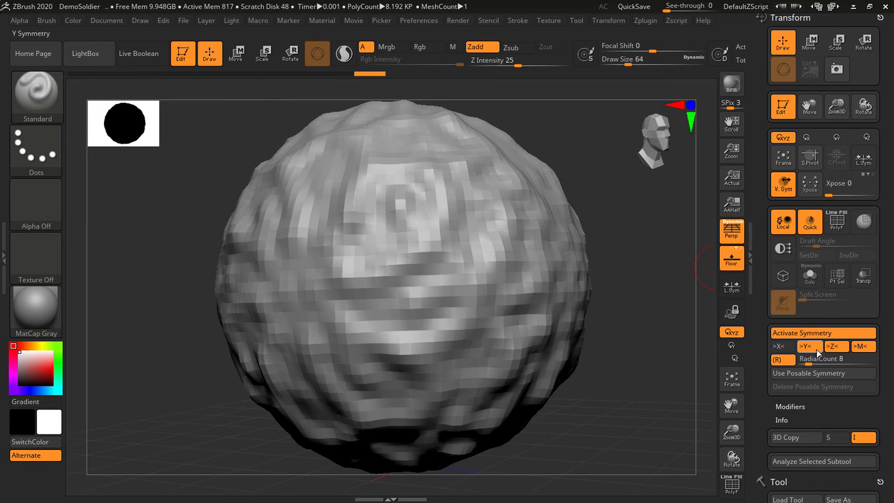
{"action": "left_click", "coordinate": [810, 349]}
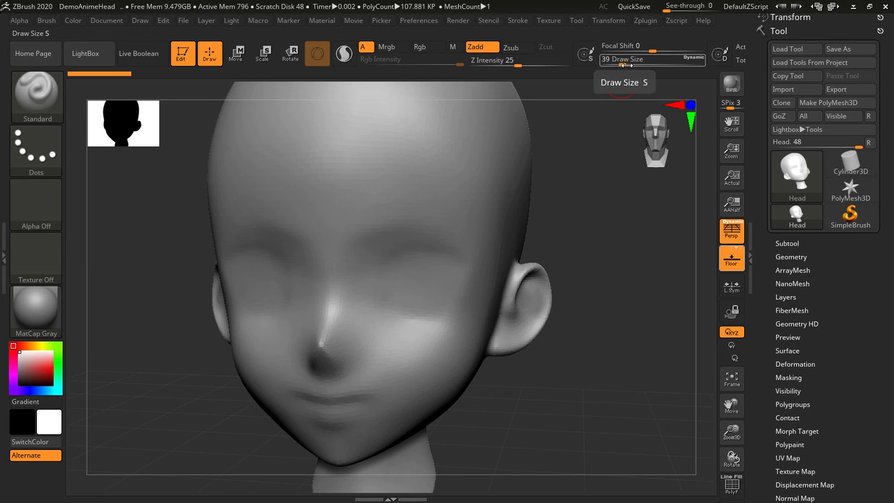
Set the Standard brush Draw Size to 59 via the top slider, S pop-up and spacebar palette
{"action": "left_click_drag", "start_coordinate": [627, 65], "coordinate": [630, 64]}
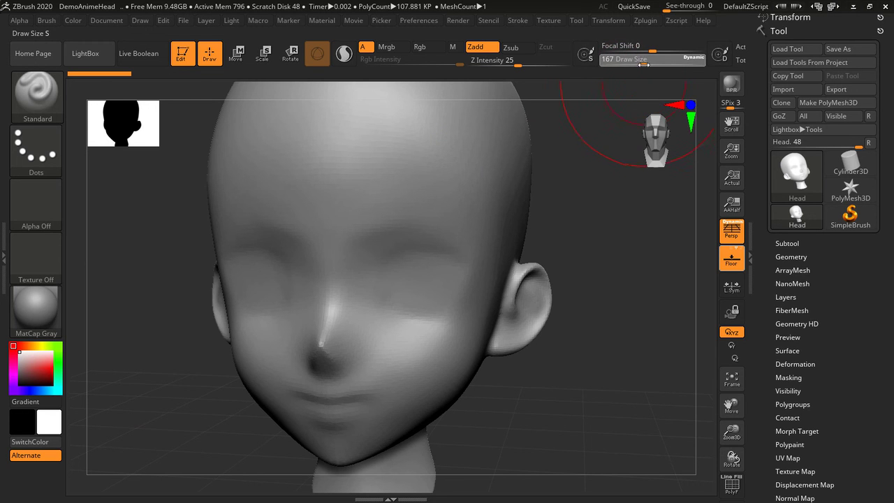
{"action": "left_click_drag", "start_coordinate": [658, 65], "coordinate": [631, 65]}
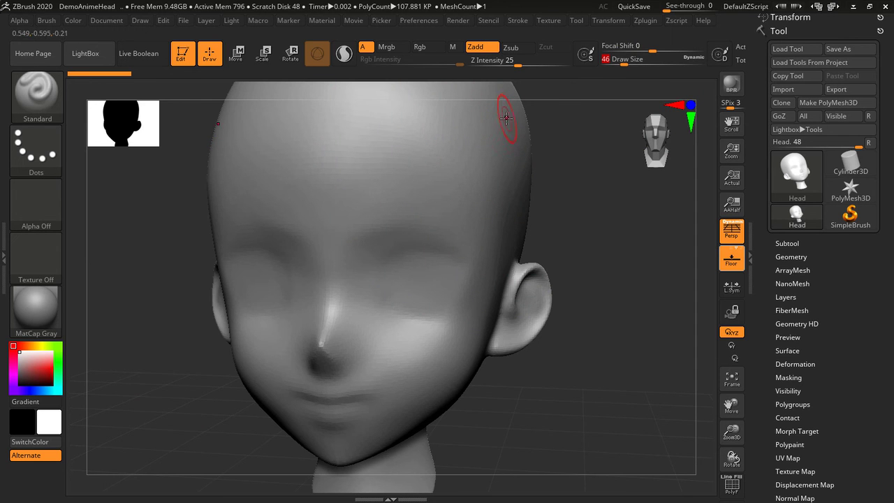
{"action": "key", "text": "s"}
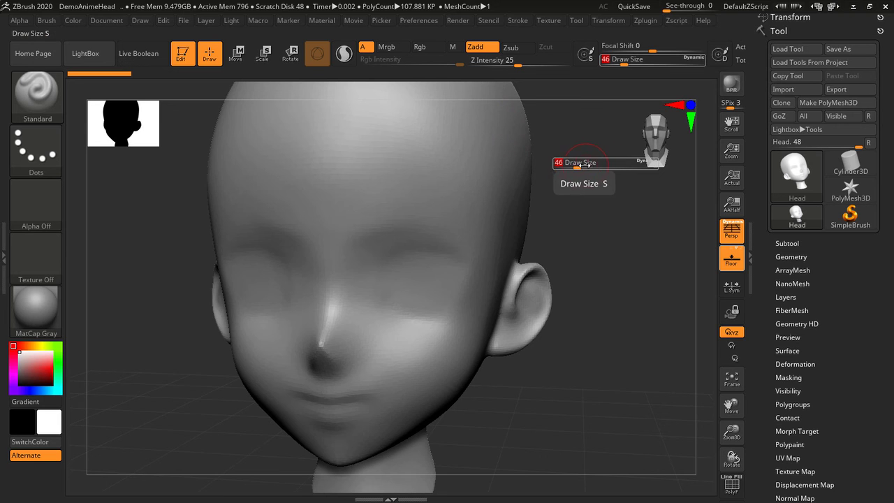
{"action": "key", "text": "s"}
{"action": "left_click_drag", "start_coordinate": [592, 167], "coordinate": [566, 166]}
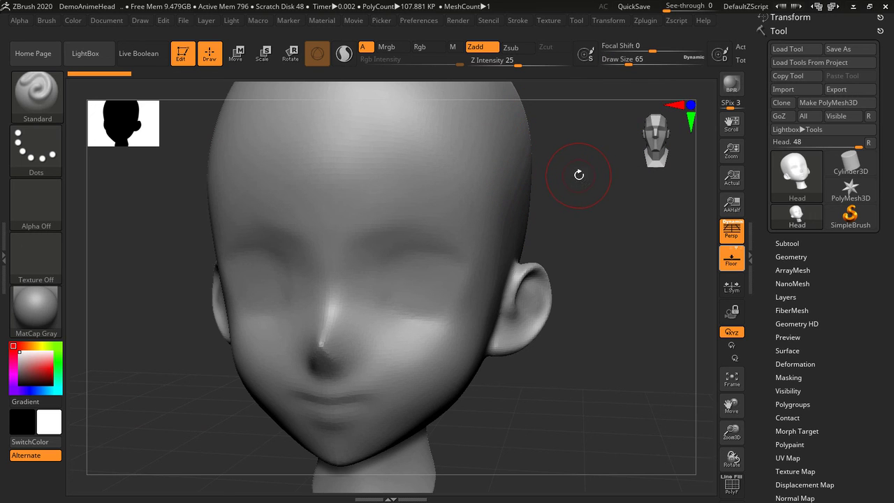
{"action": "key", "text": "space"}
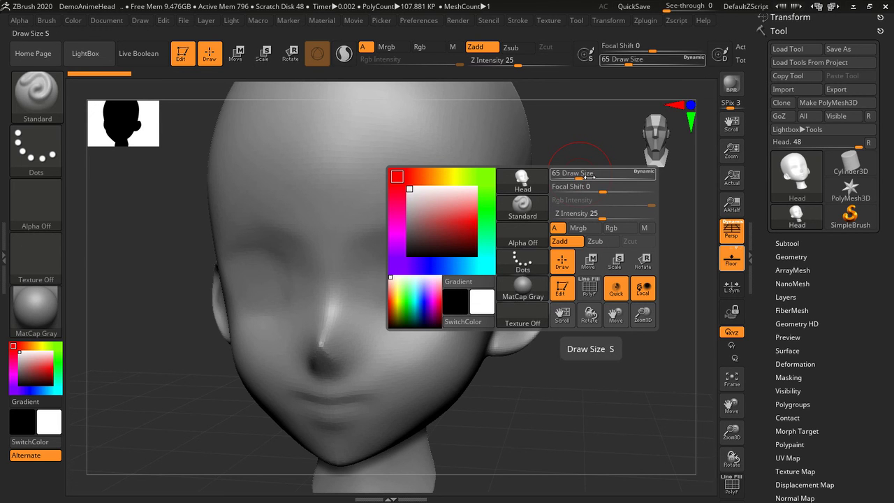
{"action": "left_click_drag", "start_coordinate": [589, 178], "coordinate": [583, 178]}
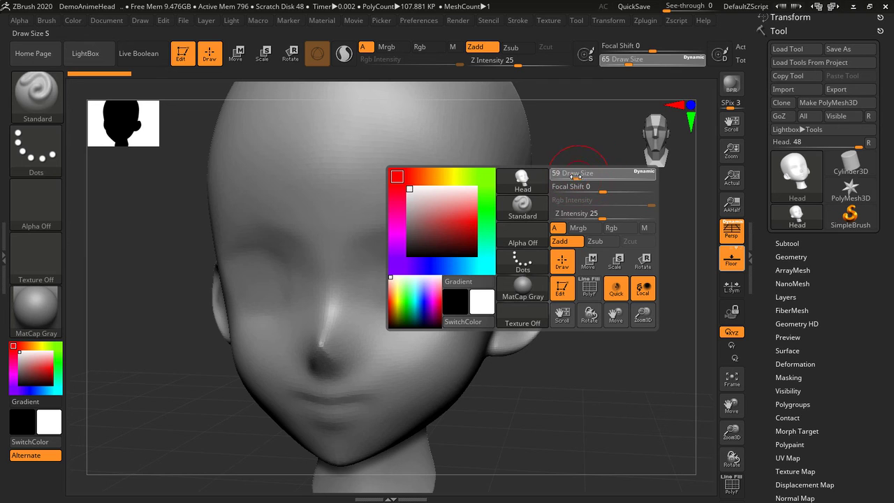
{"action": "left_click_drag", "start_coordinate": [575, 177], "coordinate": [595, 166]}
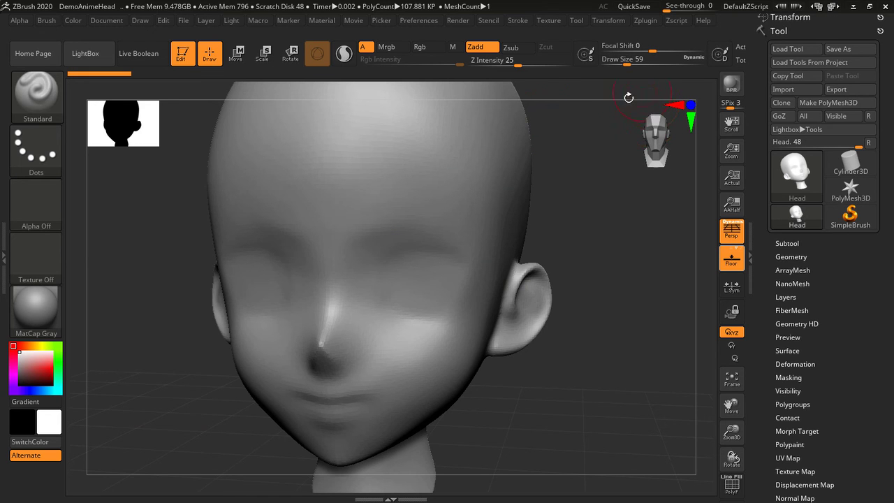
Enable Remember Draw Size Per Brush, switch to the Move brush (B M V) and shrink its draw size
{"action": "left_click", "coordinate": [593, 54]}
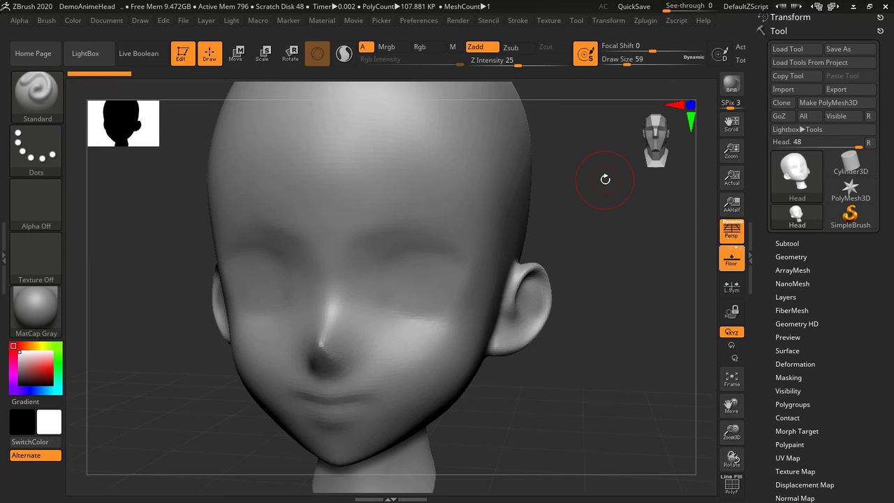
{"action": "key", "text": "b"}
{"action": "key", "text": "m"}
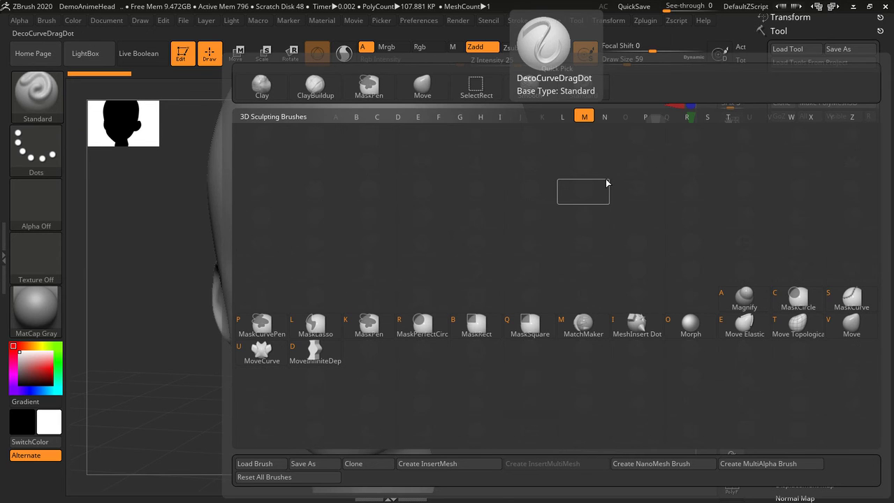
{"action": "key", "text": "v"}
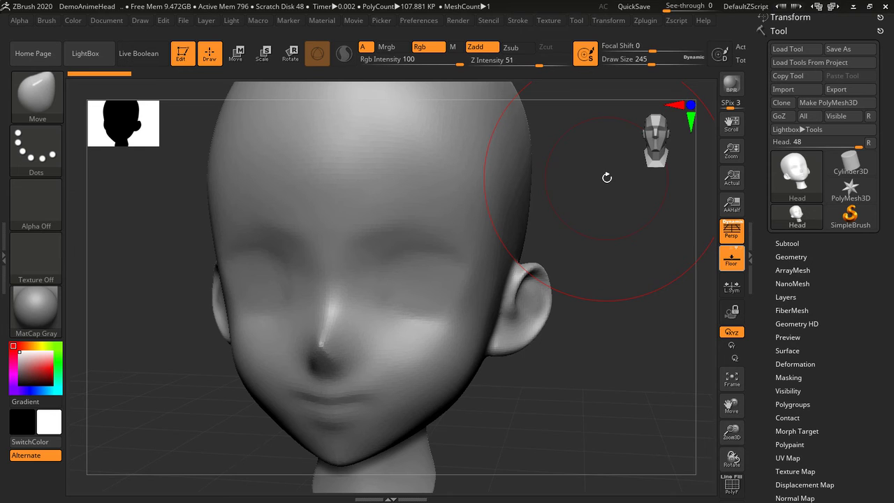
{"action": "mouse_move", "coordinate": [668, 64]}
{"action": "left_mouse_down"}
{"action": "mouse_move", "coordinate": [617, 68]}
{"action": "mouse_move", "coordinate": [671, 66]}
{"action": "left_mouse_up"}
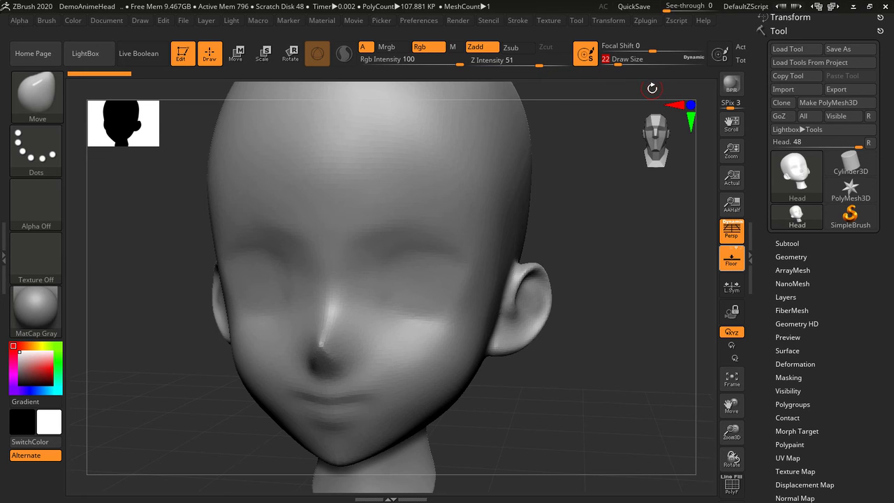
Switch back to the Standard brush with B S T, keeping Draw Size 59
{"action": "key", "text": "b"}
{"action": "key", "text": "s"}
{"action": "key", "text": "t"}
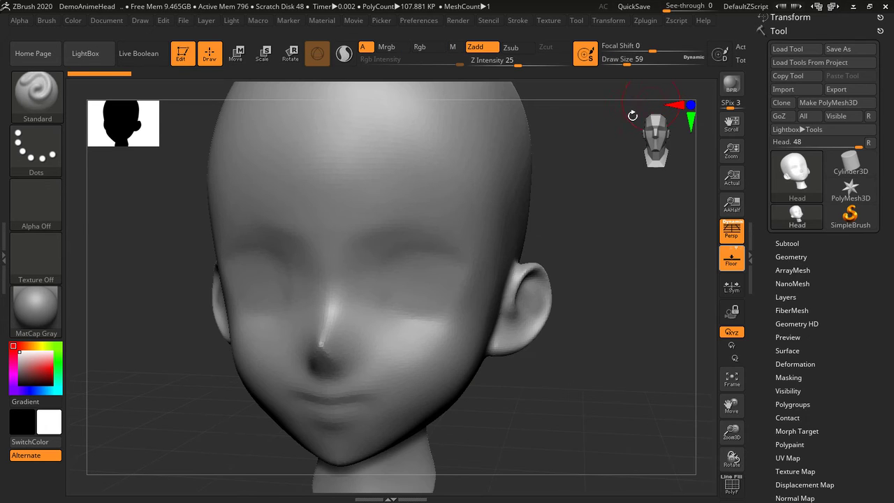
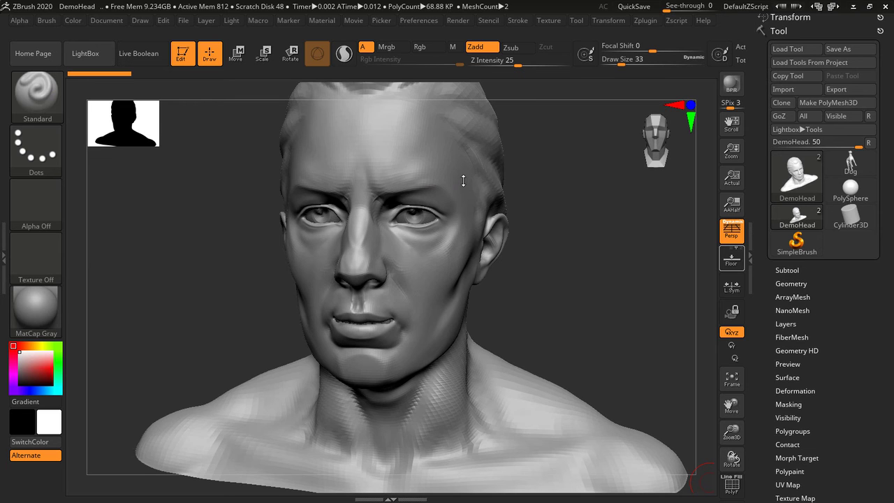
Smooth the centre of the forehead, the right cheek and the jaw with Shift held
{"action": "key", "text": "shift"}
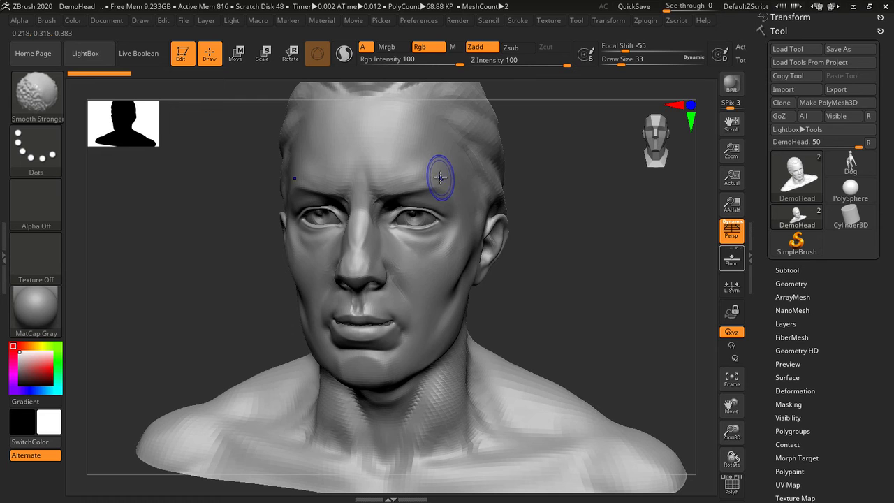
{"action": "key", "text": "shift"}
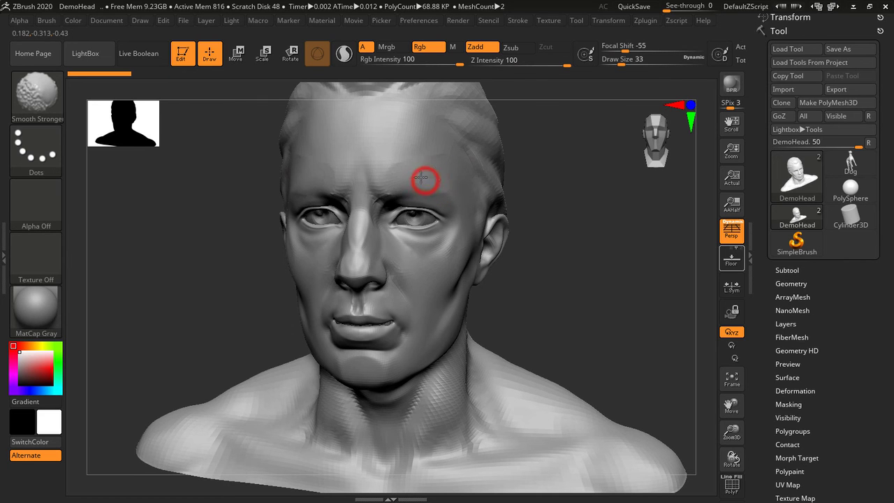
{"action": "left_click_drag", "start_coordinate": [419, 177], "coordinate": [370, 171], "text": "shift"}
{"action": "left_click", "coordinate": [371, 165], "text": "shift"}
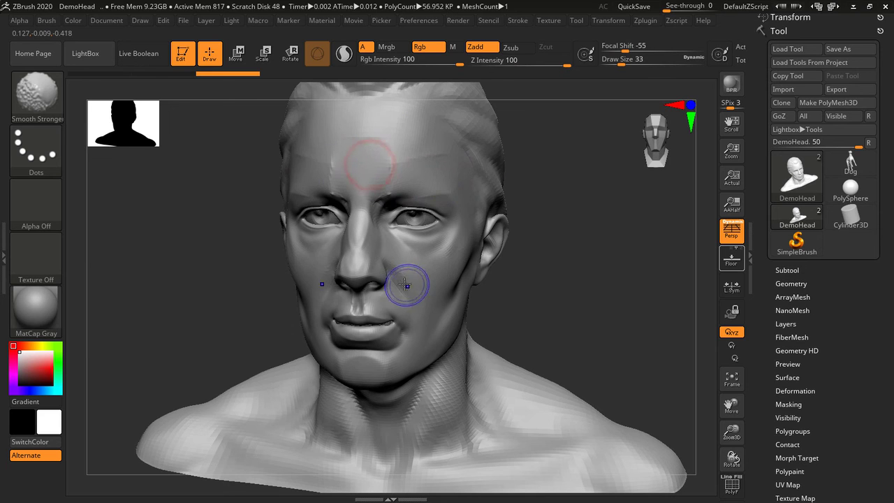
{"action": "left_click", "coordinate": [402, 273], "text": "shift"}
{"action": "left_click", "coordinate": [469, 259], "text": "shift"}
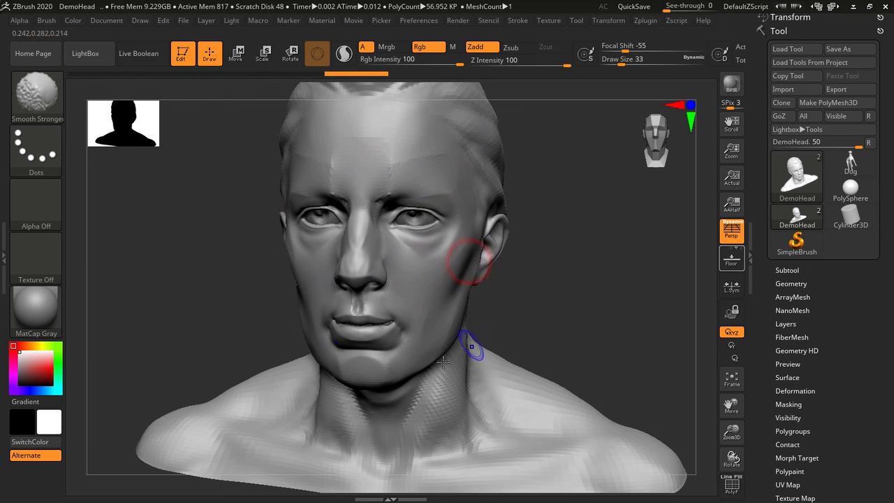
Smooth the neck, lower lip, chin, left cheek and nose bridge
{"action": "left_click", "coordinate": [410, 423], "text": "shift"}
{"action": "left_click", "coordinate": [393, 335], "text": "shift"}
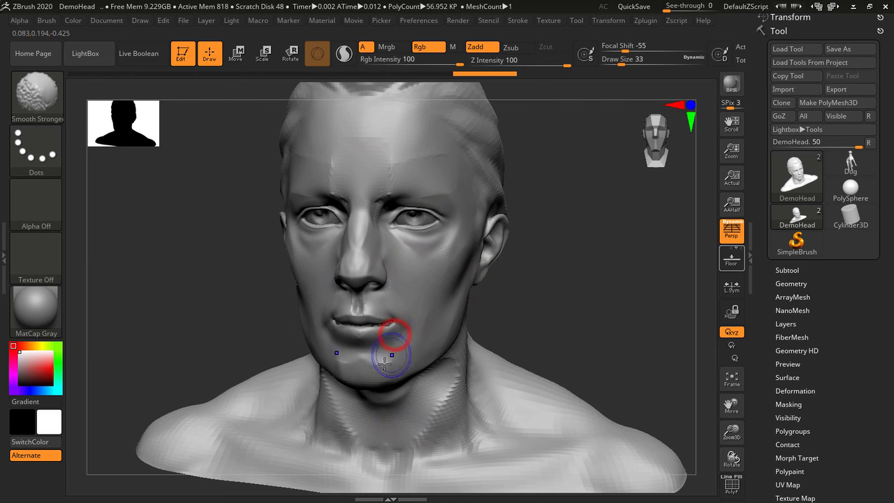
{"action": "left_click", "coordinate": [368, 362], "text": "shift"}
{"action": "left_click", "coordinate": [311, 266], "text": "shift"}
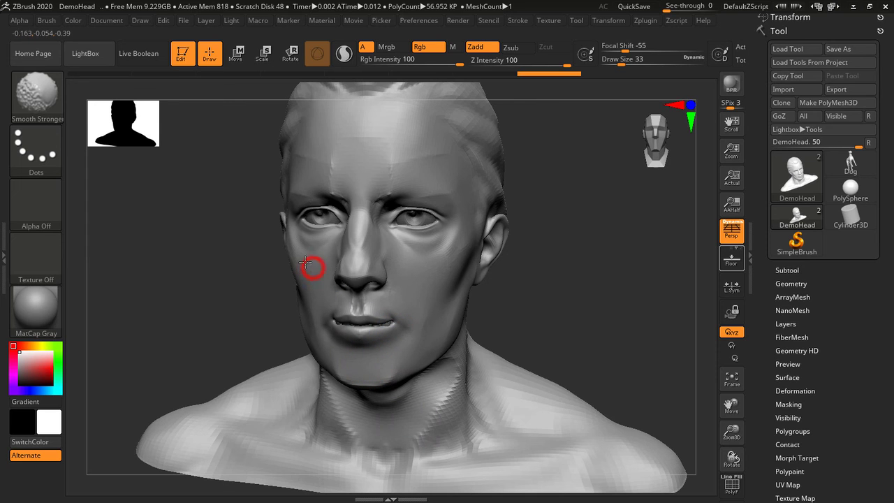
{"action": "left_click", "coordinate": [360, 216], "text": "shift"}
{"action": "left_click_drag", "start_coordinate": [352, 252], "coordinate": [359, 210], "text": "shift"}
{"action": "left_click", "coordinate": [365, 233], "text": "shift"}
{"action": "left_click_drag", "start_coordinate": [540, 253], "coordinate": [490, 350]}
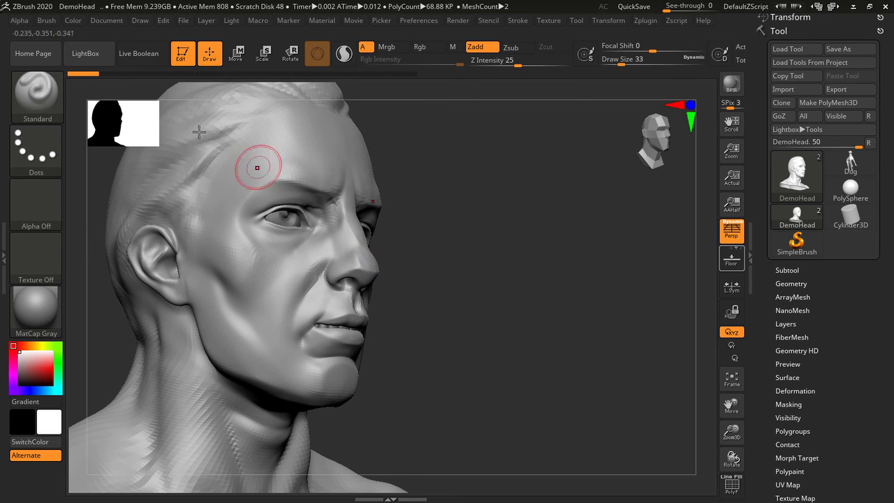
Load Smooth Stronger from LightBox's Brush > Smooth folder and accept the smoothing-brush note
{"action": "left_click", "coordinate": [96, 56]}
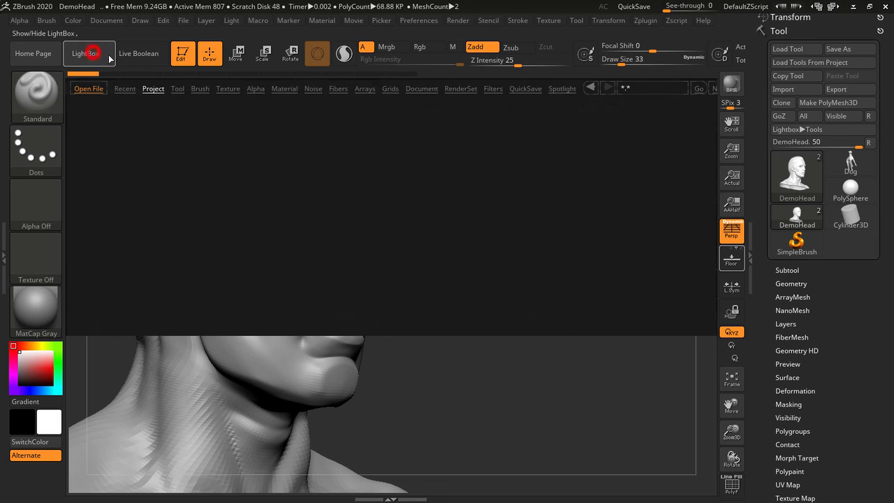
{"action": "left_click", "coordinate": [201, 89]}
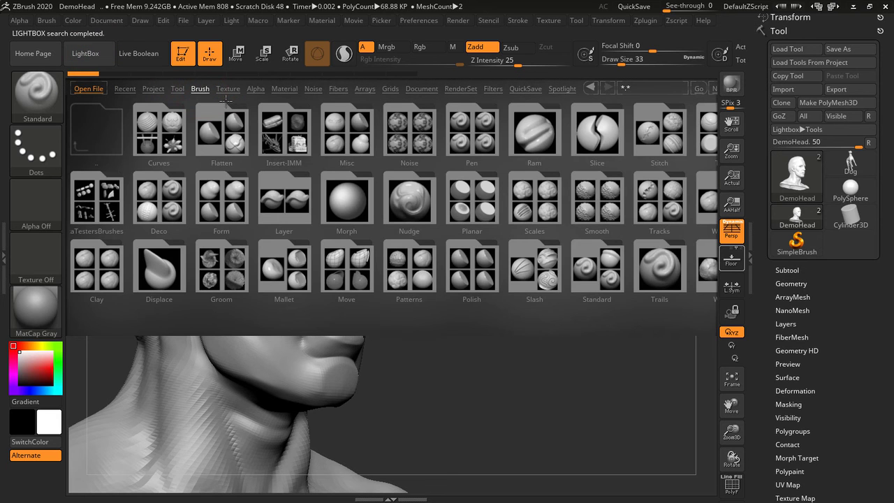
{"action": "left_click", "coordinate": [607, 211]}
{"action": "double_click", "coordinate": [607, 211]}
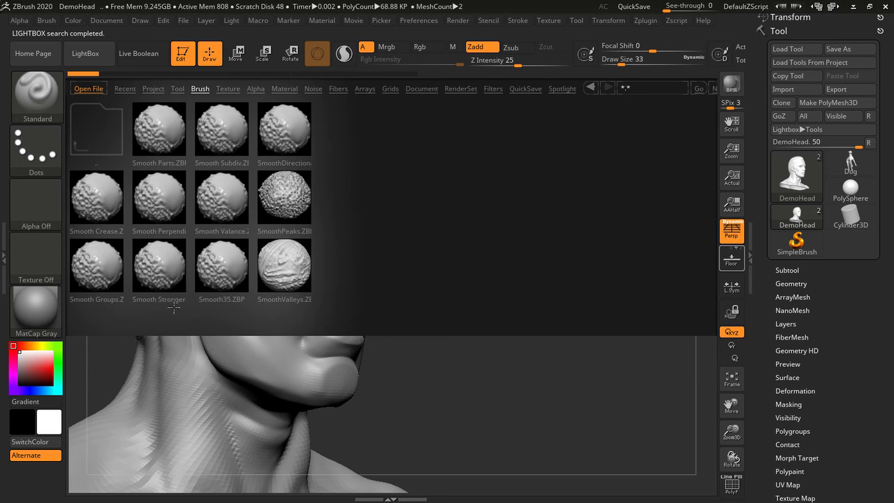
{"action": "double_click", "coordinate": [163, 273]}
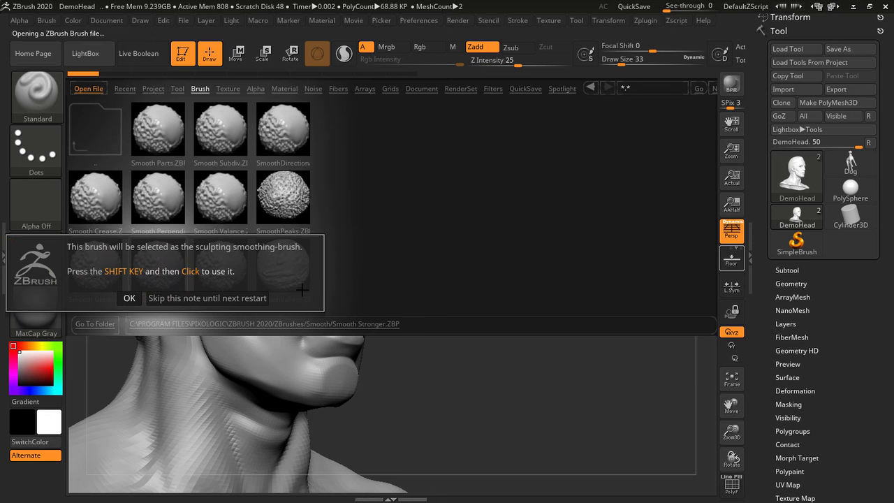
{"action": "left_click", "coordinate": [129, 298]}
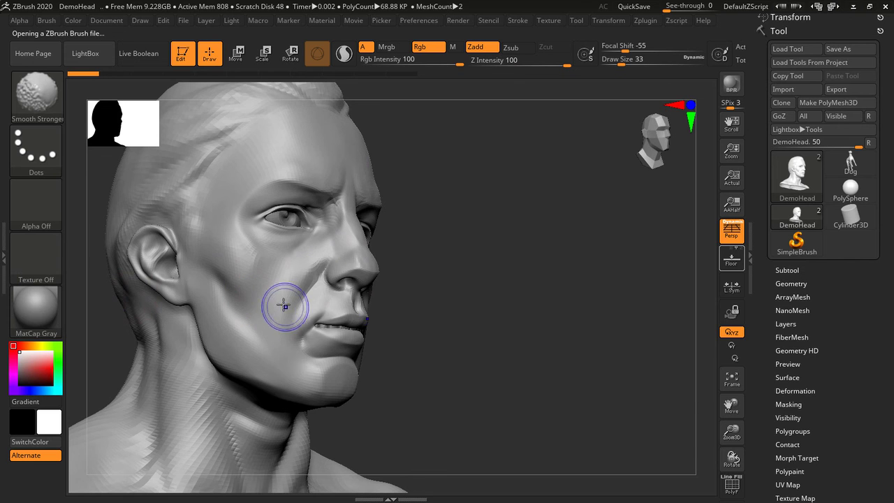
Smooth the upper lip, mouth, lower lip and chin flat until the lower teeth show
{"action": "left_click_drag", "start_coordinate": [312, 351], "coordinate": [303, 361]}
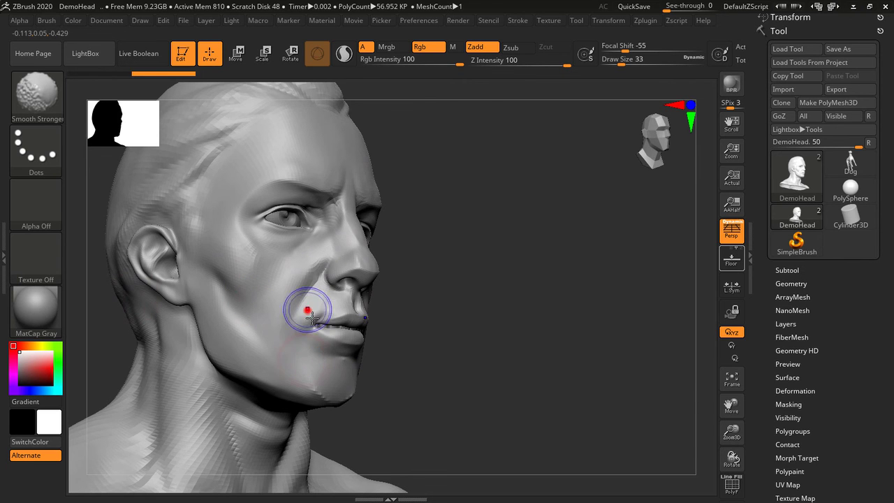
{"action": "left_click_drag", "start_coordinate": [325, 311], "coordinate": [273, 347]}
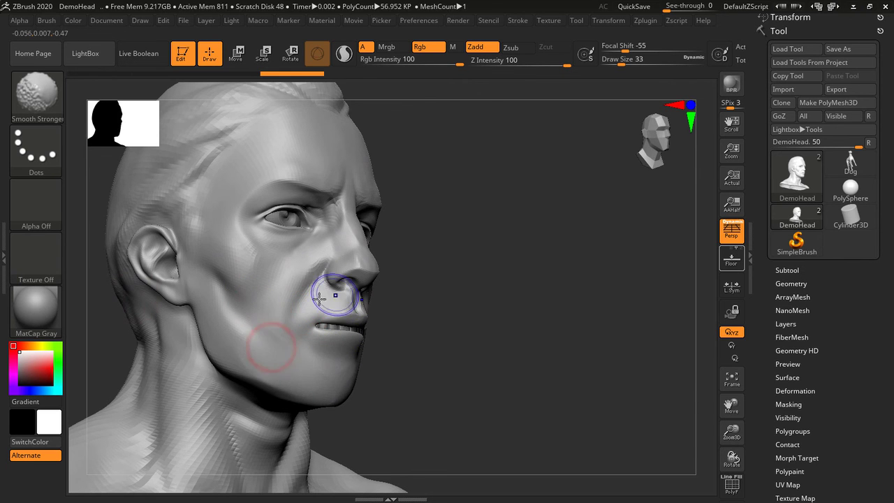
{"action": "mouse_move", "coordinate": [340, 300]}
{"action": "left_mouse_down"}
{"action": "mouse_move", "coordinate": [296, 309]}
{"action": "mouse_move", "coordinate": [339, 280]}
{"action": "left_mouse_up"}
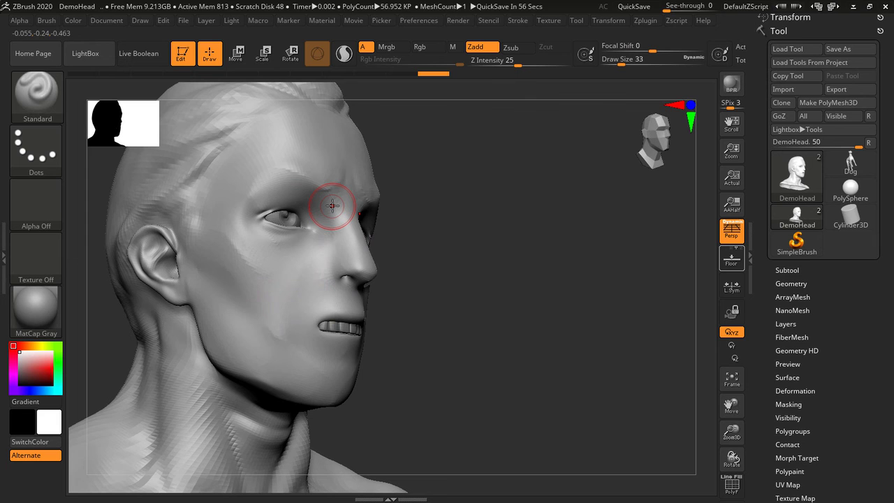
{"action": "left_click_drag", "start_coordinate": [319, 327], "coordinate": [337, 347], "text": "ctrl"}
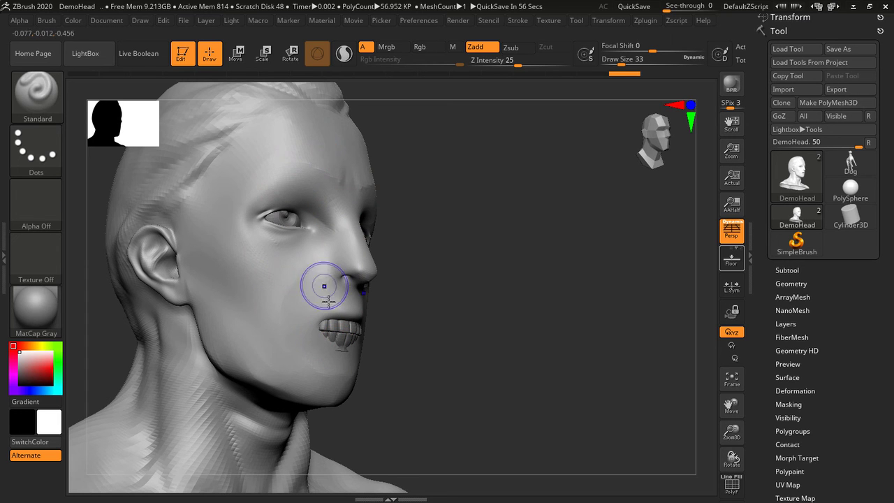
{"action": "left_click_drag", "start_coordinate": [324, 279], "coordinate": [308, 305], "text": "shift"}
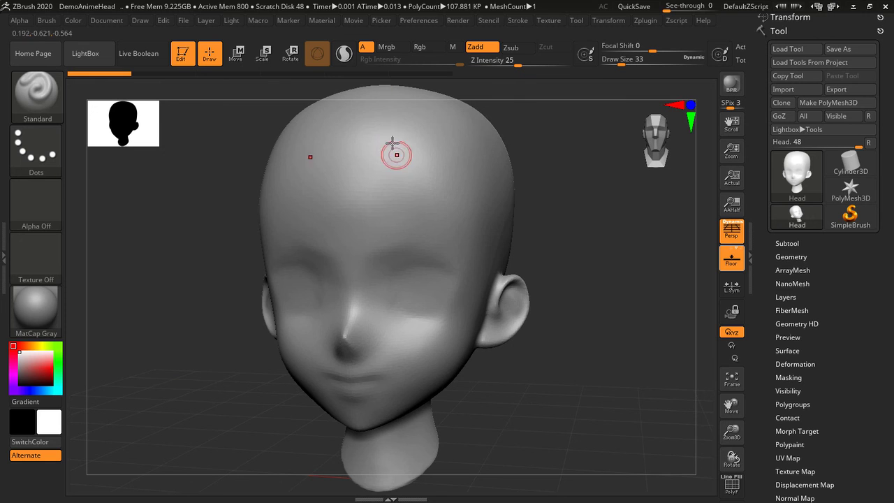
Drag Standard-brush strokes down the forehead and upper scalp to raise hair strands, checking from the side
{"action": "mouse_move", "coordinate": [380, 120]}
{"action": "left_mouse_down"}
{"action": "mouse_move", "coordinate": [440, 220]}
{"action": "mouse_move", "coordinate": [467, 218]}
{"action": "mouse_move", "coordinate": [616, 275]}
{"action": "left_mouse_up"}
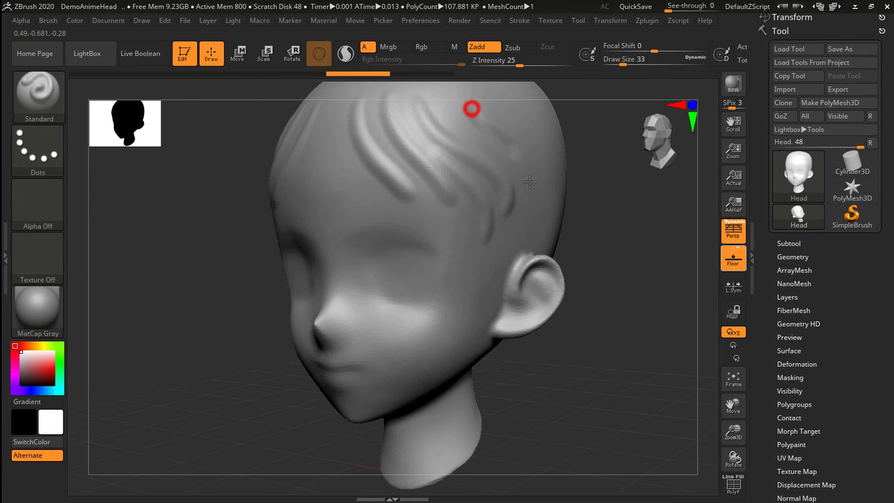
{"action": "left_click_drag", "start_coordinate": [471, 107], "coordinate": [531, 140]}
{"action": "left_click_drag", "start_coordinate": [628, 240], "coordinate": [615, 249]}
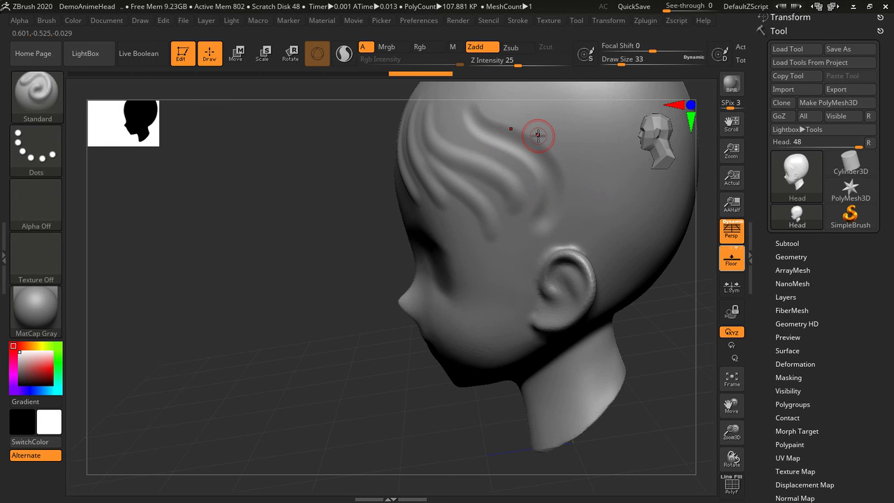
{"action": "mouse_move", "coordinate": [657, 328]}
{"action": "left_mouse_down"}
{"action": "mouse_move", "coordinate": [638, 343]}
{"action": "mouse_move", "coordinate": [635, 265]}
{"action": "mouse_move", "coordinate": [645, 279]}
{"action": "left_mouse_up"}
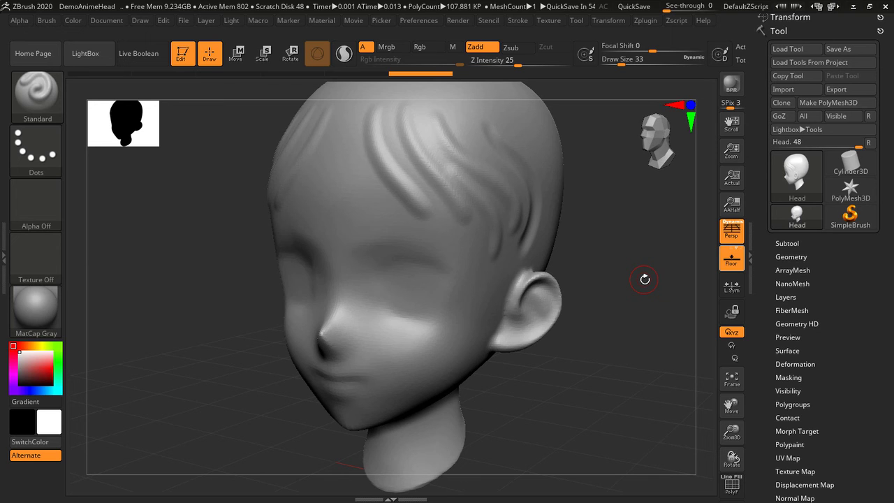
Switch to the DamStandard brush and carve sharp grooves along the forehead hair strands
{"action": "key", "text": "b"}
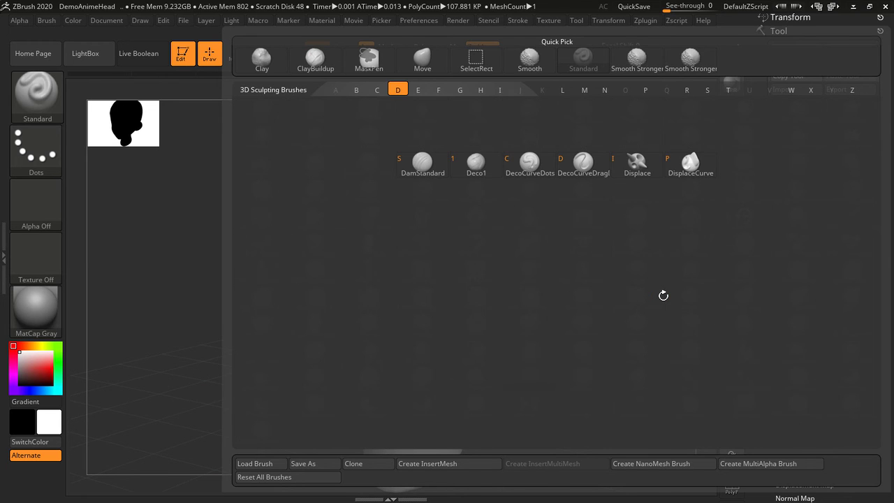
{"action": "key", "text": "s"}
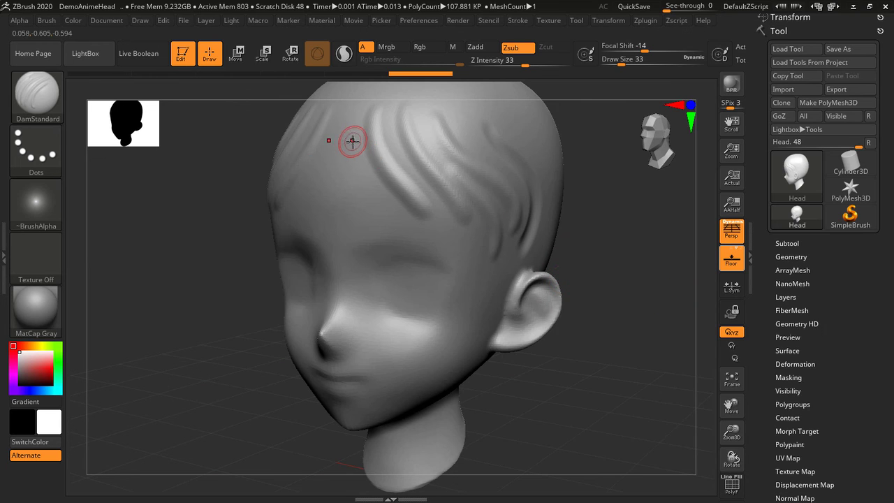
{"action": "mouse_move", "coordinate": [343, 143]}
{"action": "left_mouse_down"}
{"action": "mouse_move", "coordinate": [278, 222]}
{"action": "mouse_move", "coordinate": [440, 237]}
{"action": "left_mouse_up"}
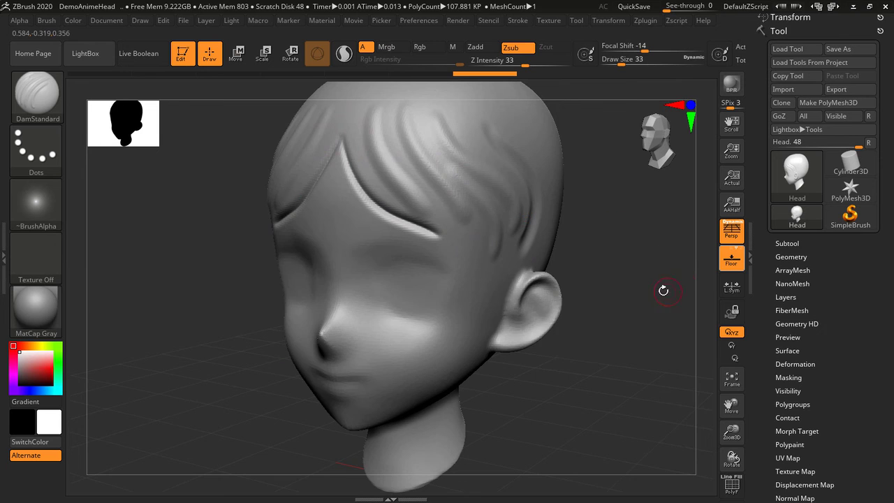
{"action": "left_click_drag", "start_coordinate": [662, 289], "coordinate": [653, 297]}
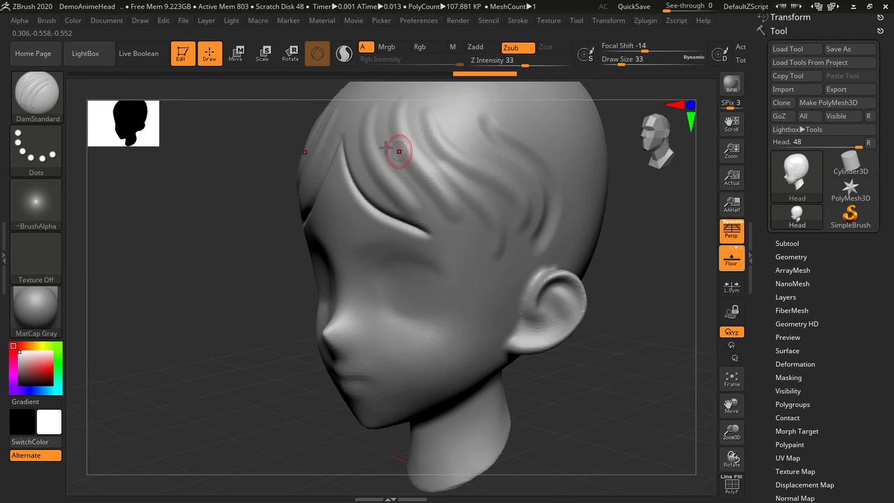
{"action": "left_click_drag", "start_coordinate": [351, 139], "coordinate": [492, 274]}
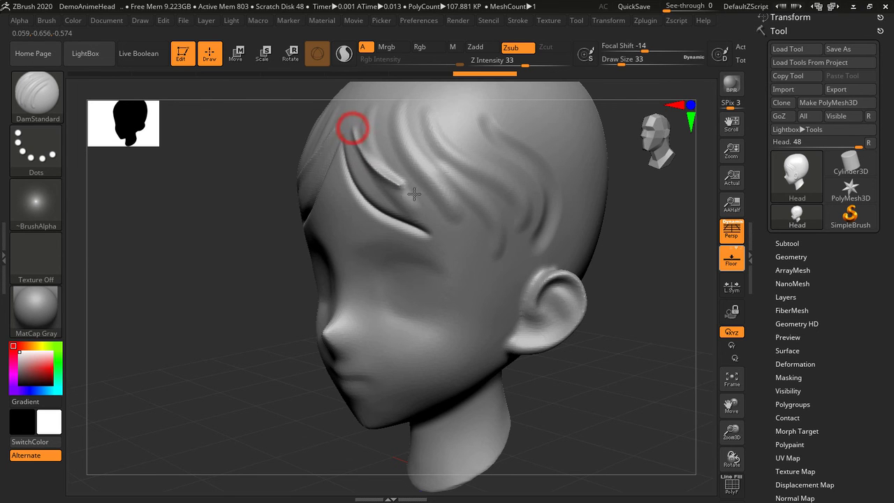
{"action": "mouse_move", "coordinate": [641, 314]}
{"action": "left_mouse_down"}
{"action": "mouse_move", "coordinate": [648, 314]}
{"action": "mouse_move", "coordinate": [642, 310]}
{"action": "left_mouse_up"}
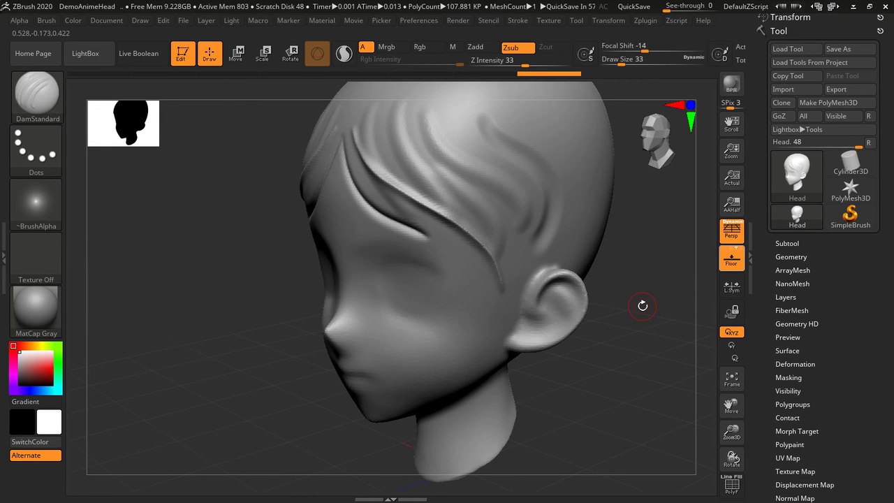
{"action": "mouse_move", "coordinate": [627, 322]}
{"action": "left_mouse_down"}
{"action": "mouse_move", "coordinate": [669, 320]}
{"action": "mouse_move", "coordinate": [642, 256]}
{"action": "mouse_move", "coordinate": [547, 328]}
{"action": "mouse_move", "coordinate": [669, 317]}
{"action": "left_mouse_up"}
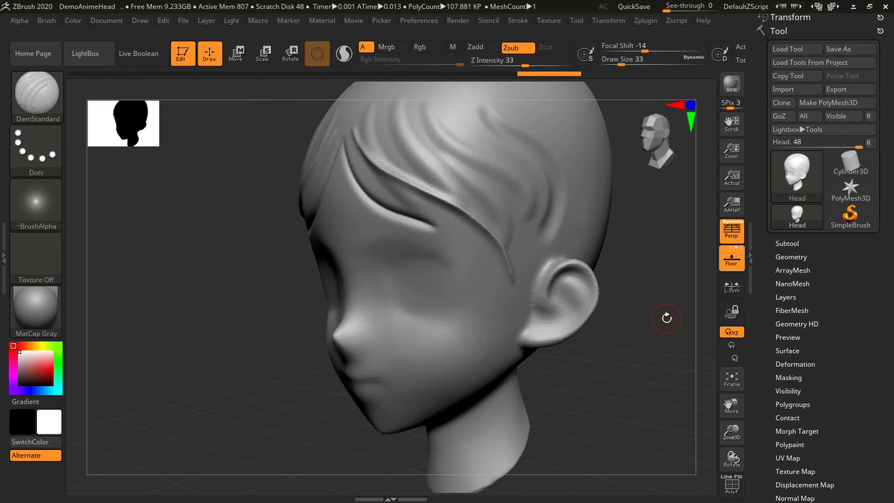
Select the Move brush with B, M, V and turn the head to see it whole
{"action": "key", "text": "b"}
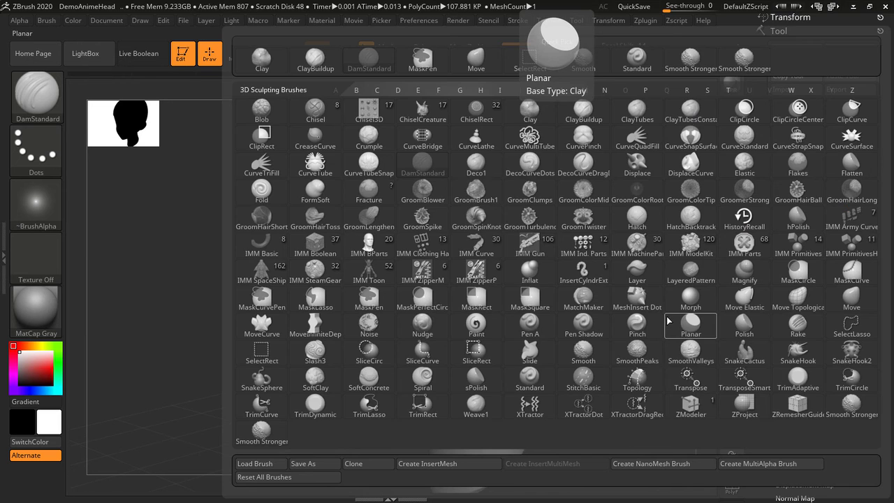
{"action": "key", "text": "m"}
{"action": "key", "text": "v"}
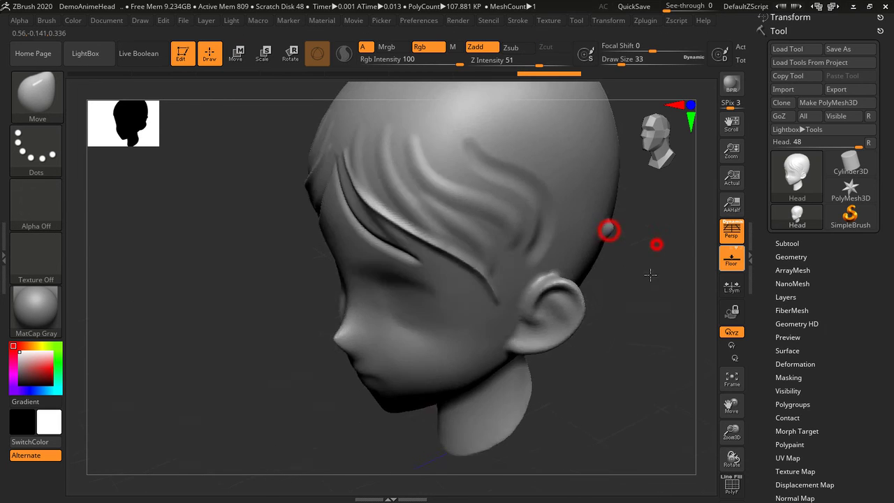
{"action": "left_click_drag", "start_coordinate": [592, 236], "coordinate": [658, 244]}
{"action": "left_click_drag", "start_coordinate": [634, 320], "coordinate": [671, 296]}
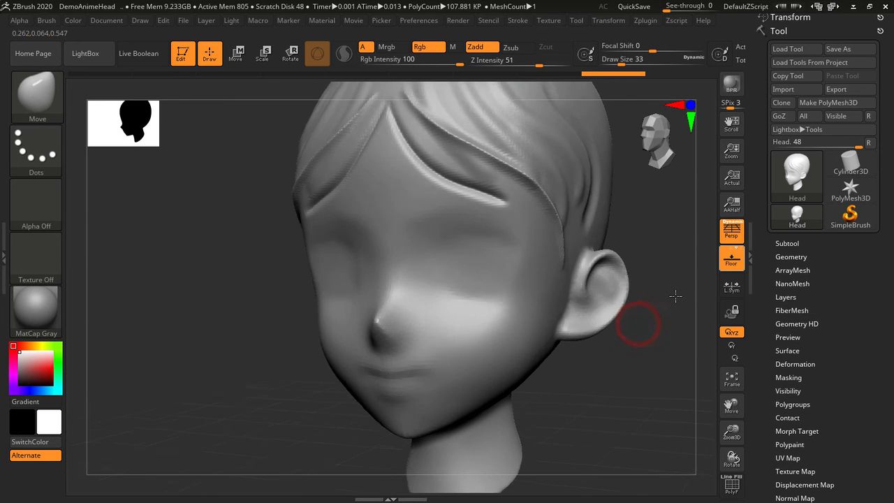
{"action": "mouse_move", "coordinate": [669, 244]}
{"action": "left_mouse_down"}
{"action": "mouse_move", "coordinate": [612, 296]}
{"action": "mouse_move", "coordinate": [497, 336]}
{"action": "mouse_move", "coordinate": [515, 369]}
{"action": "mouse_move", "coordinate": [557, 362]}
{"action": "mouse_move", "coordinate": [551, 369]}
{"action": "left_mouse_up"}
Pull spikes out of the earlobe and chin, undoing and redoing pulls as needed
{"action": "mouse_move", "coordinate": [552, 336]}
{"action": "left_mouse_down"}
{"action": "mouse_move", "coordinate": [621, 348]}
{"action": "mouse_move", "coordinate": [615, 379]}
{"action": "left_mouse_up"}
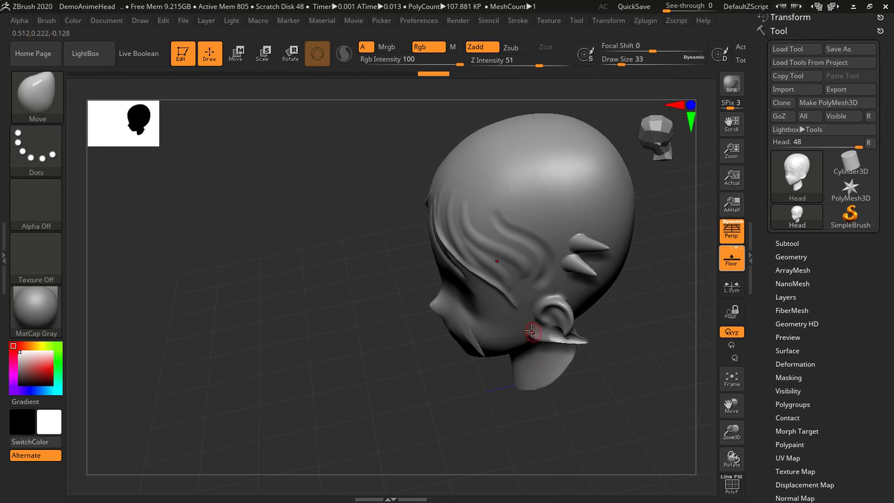
{"action": "key", "text": "ctrl+z"}
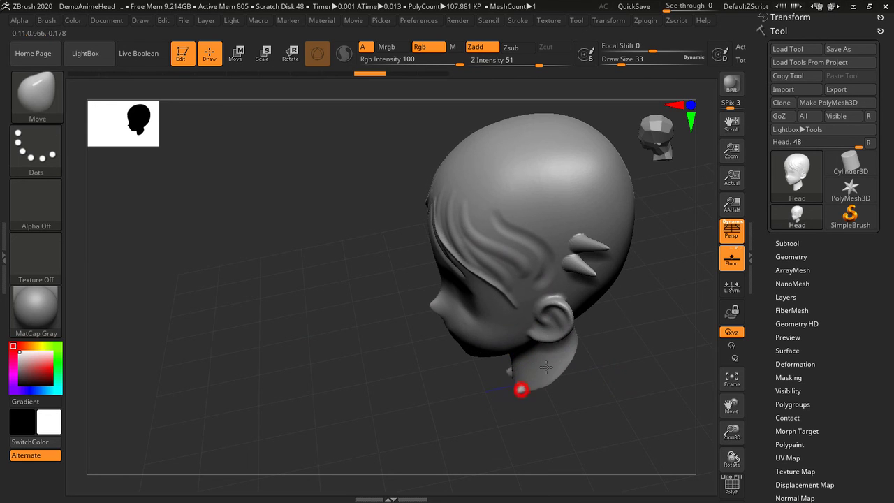
{"action": "mouse_move", "coordinate": [493, 383]}
{"action": "left_mouse_down"}
{"action": "mouse_move", "coordinate": [517, 329]}
{"action": "mouse_move", "coordinate": [515, 357]}
{"action": "left_mouse_up"}
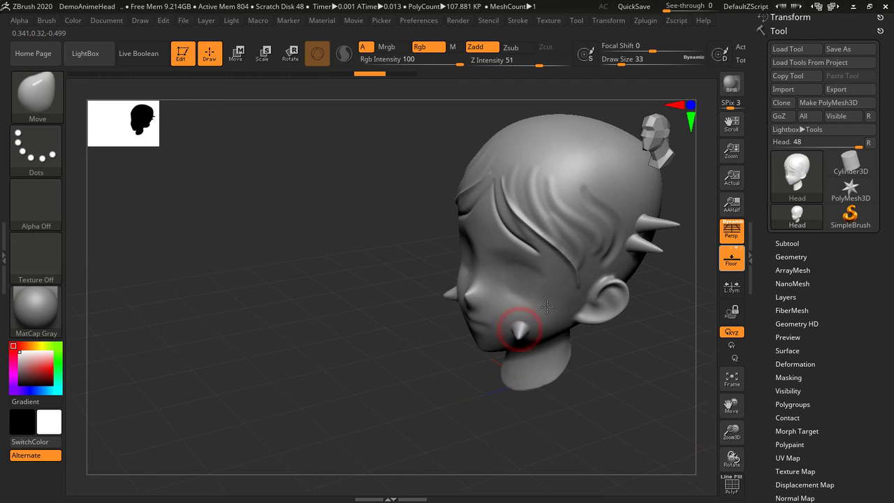
{"action": "left_click_drag", "start_coordinate": [598, 371], "coordinate": [539, 344]}
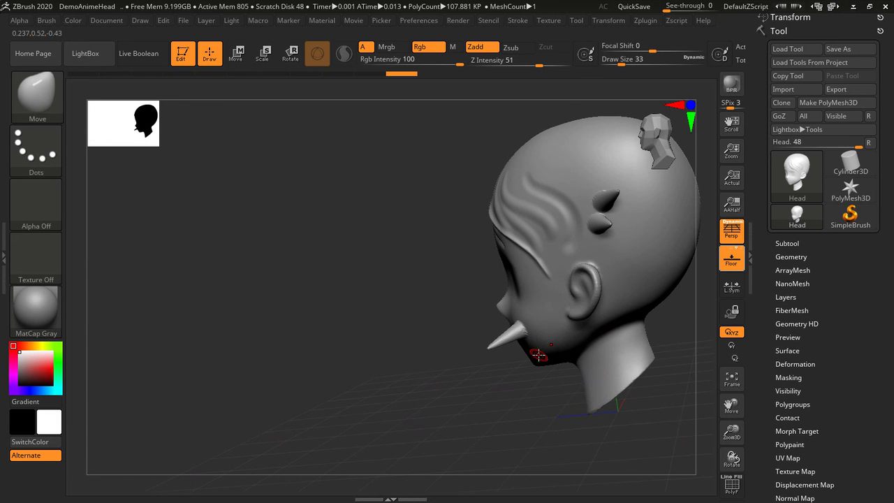
{"action": "mouse_move", "coordinate": [658, 384]}
{"action": "left_mouse_down"}
{"action": "mouse_move", "coordinate": [662, 333]}
{"action": "mouse_move", "coordinate": [631, 360]}
{"action": "left_mouse_up"}
{"action": "key", "text": "ctrl+z"}
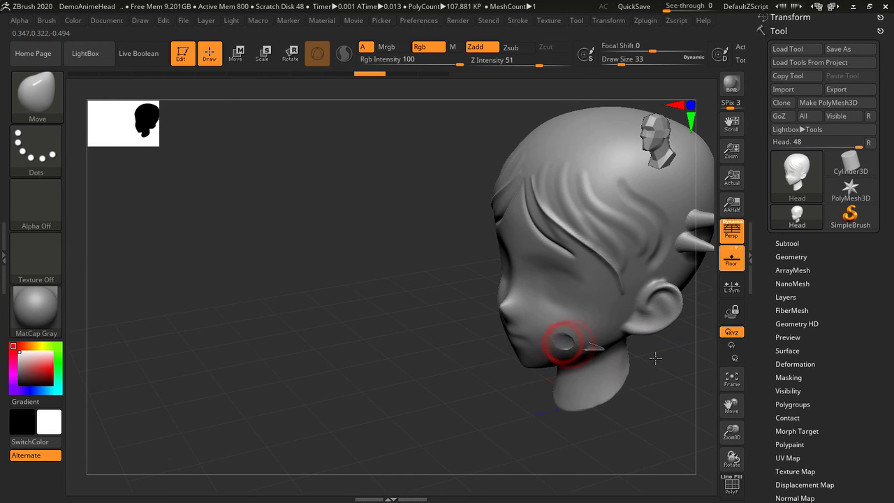
{"action": "key", "text": "ctrl+shift+z"}
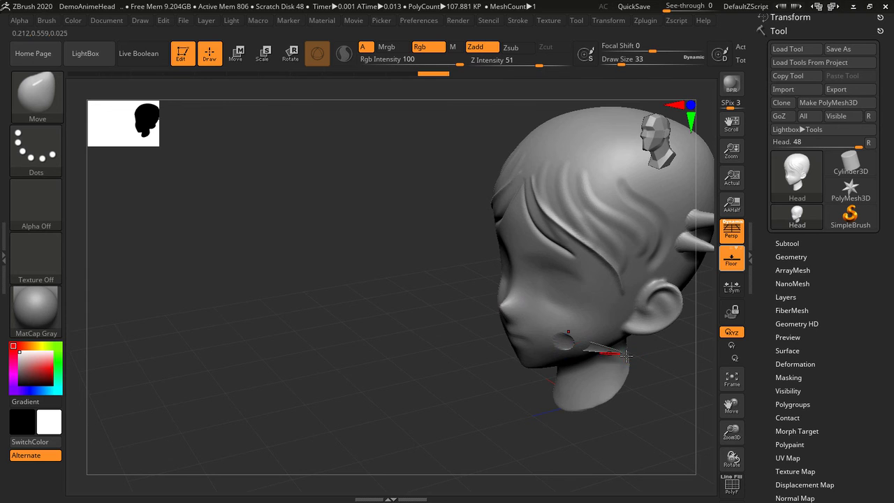
{"action": "key", "text": "ctrl+z"}
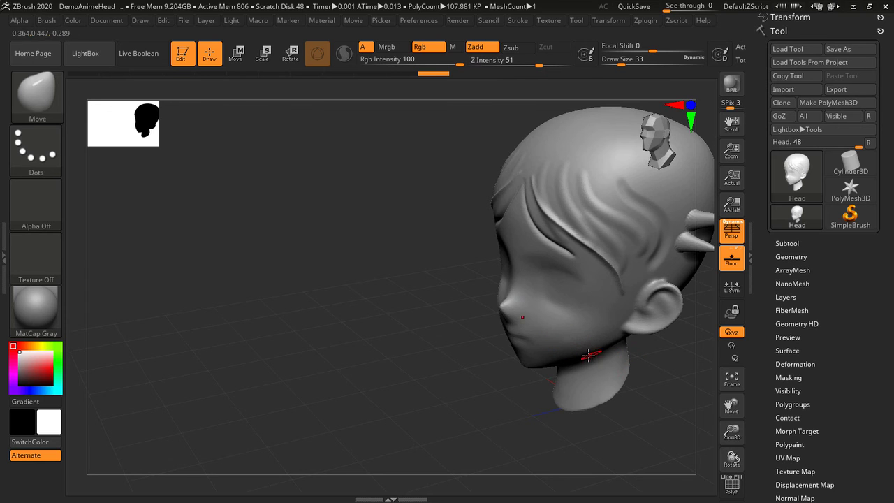
{"action": "mouse_move", "coordinate": [566, 343]}
{"action": "left_mouse_down"}
{"action": "mouse_move", "coordinate": [636, 351]}
{"action": "mouse_move", "coordinate": [570, 336]}
{"action": "mouse_move", "coordinate": [567, 327]}
{"action": "left_mouse_up"}
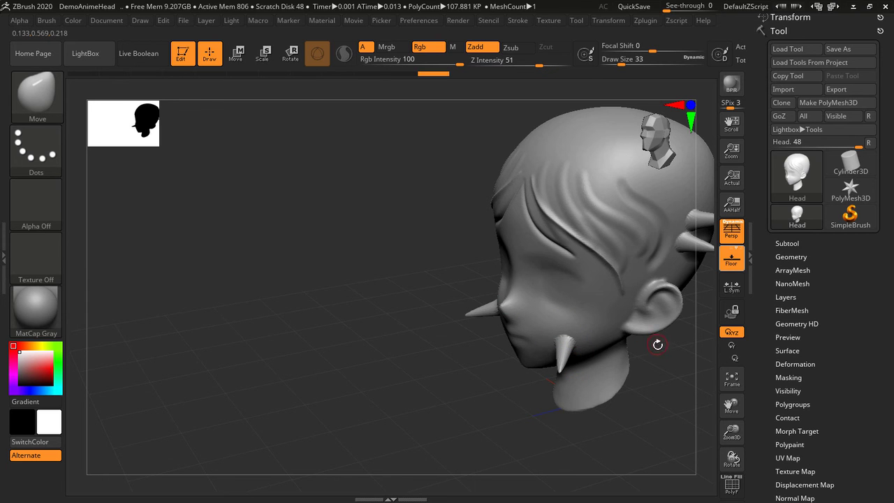
{"action": "mouse_move", "coordinate": [667, 360]}
{"action": "left_mouse_down"}
{"action": "mouse_move", "coordinate": [664, 371]}
{"action": "mouse_move", "coordinate": [694, 350]}
{"action": "left_mouse_up"}
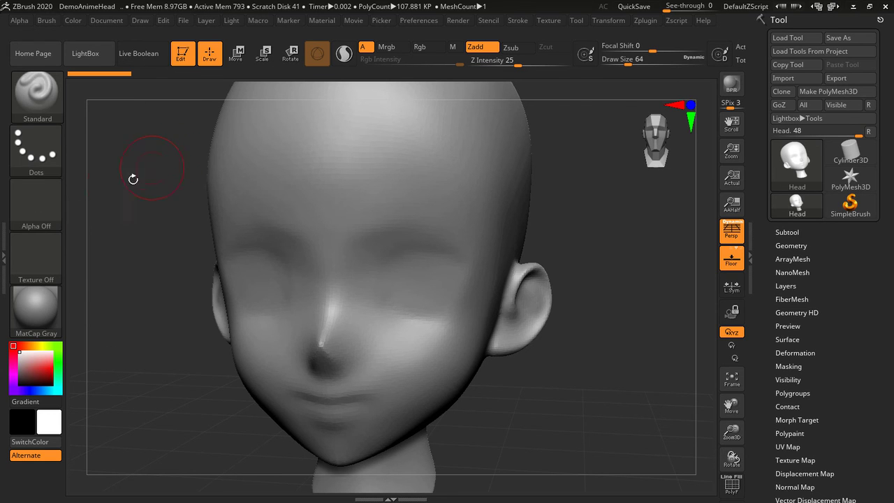
Set the Standard brush's alpha to the swirl-shaped ~BrushAlpha
{"action": "left_click", "coordinate": [44, 204]}
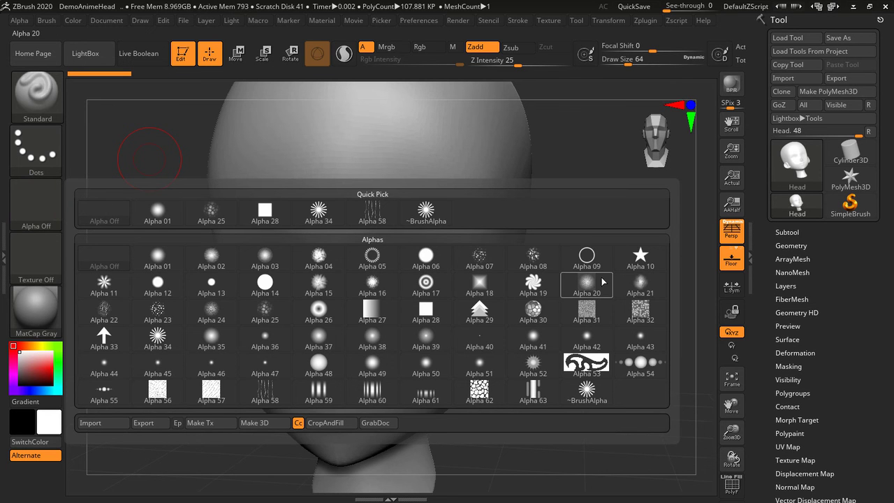
{"action": "left_click", "coordinate": [426, 210]}
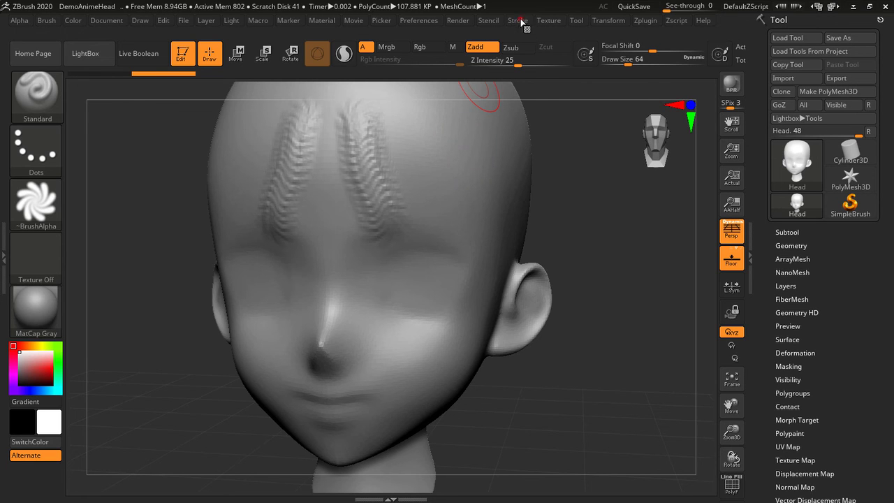
{"action": "left_click", "coordinate": [521, 21]}
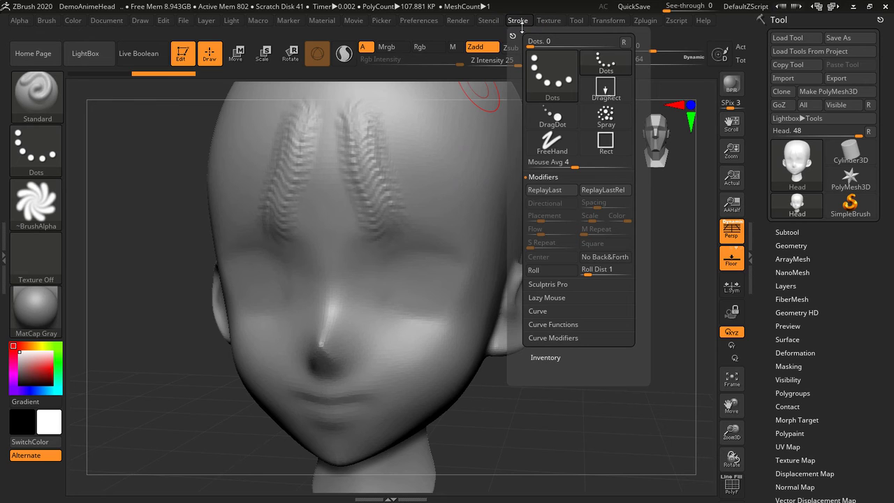
Enable Roll in the Stroke palette's Modifiers
{"action": "left_click", "coordinate": [548, 177]}
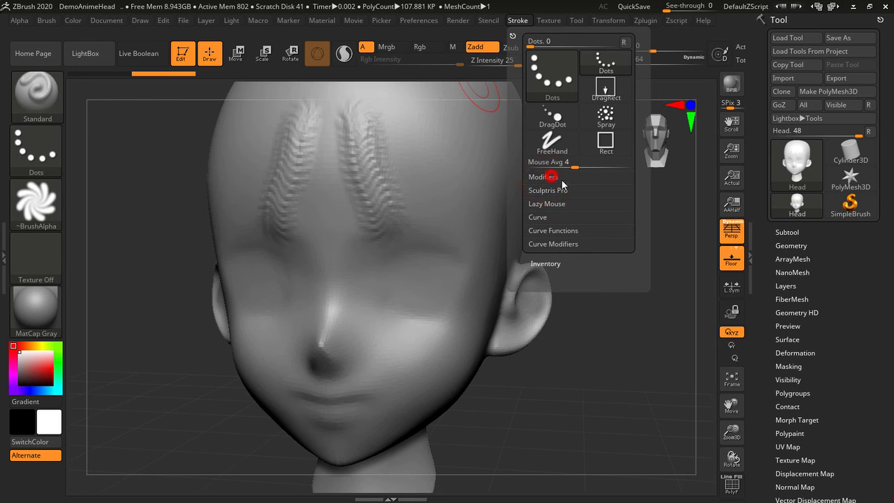
{"action": "left_click", "coordinate": [563, 181]}
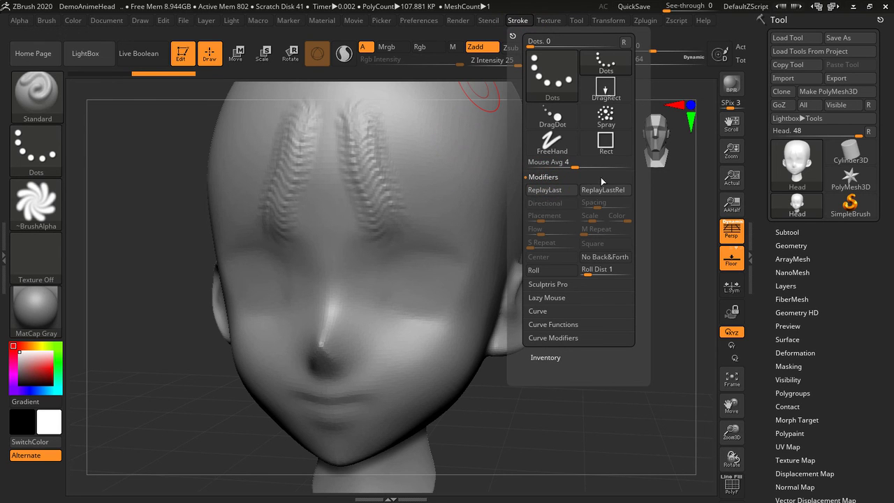
{"action": "left_click", "coordinate": [552, 272]}
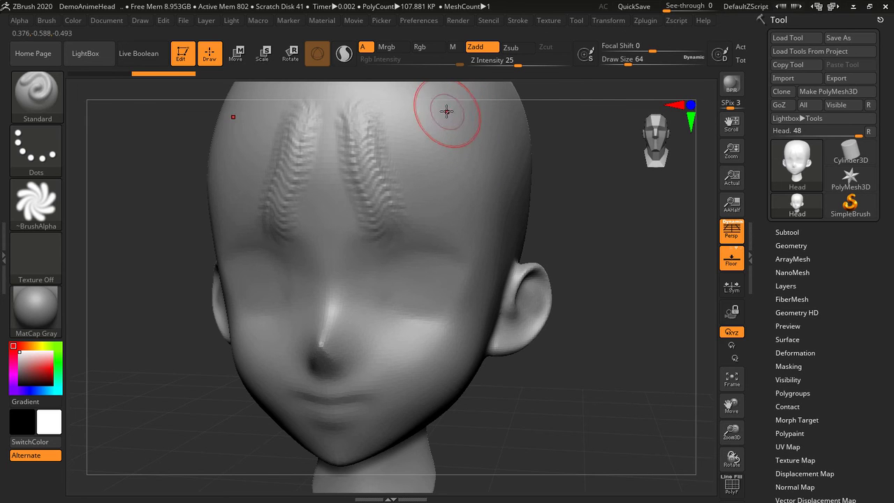
Paint rolled swirl strokes near the head top and forehead side, undoing a partial forehead stroke
{"action": "left_click_drag", "start_coordinate": [445, 107], "coordinate": [466, 326]}
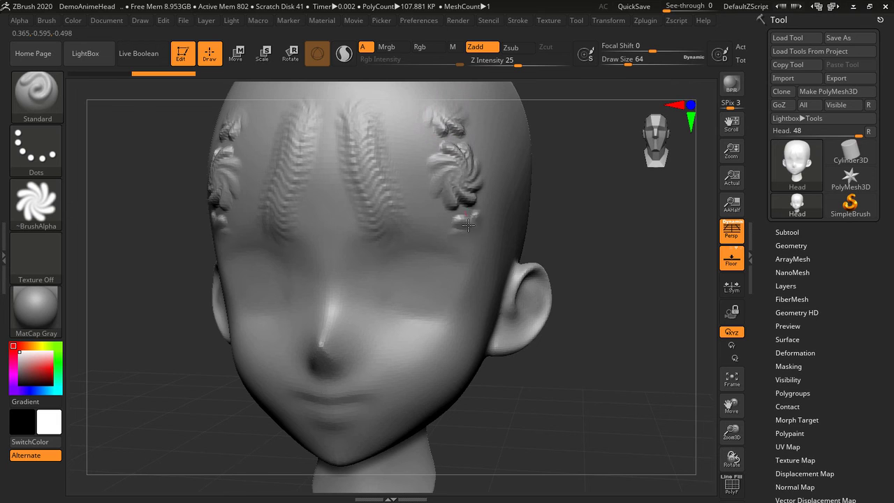
{"action": "left_click_drag", "start_coordinate": [609, 256], "coordinate": [628, 259]}
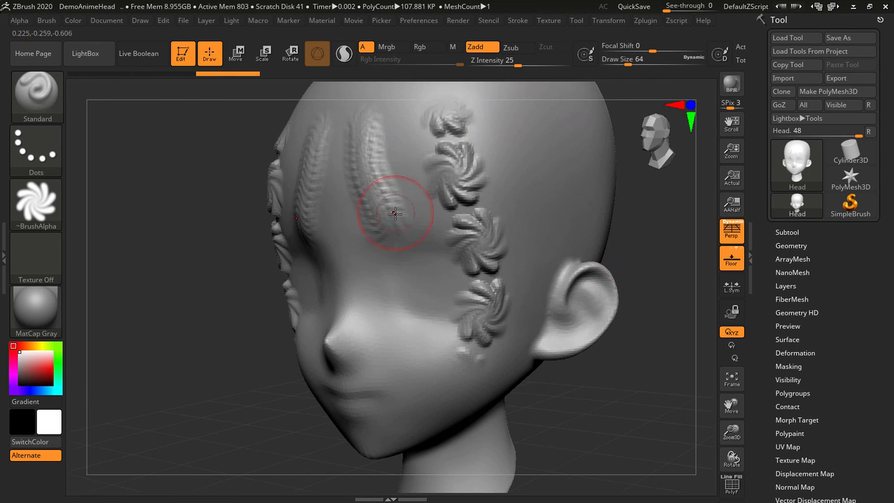
{"action": "left_click_drag", "start_coordinate": [517, 152], "coordinate": [468, 140]}
{"action": "key", "text": "ctrl+z"}
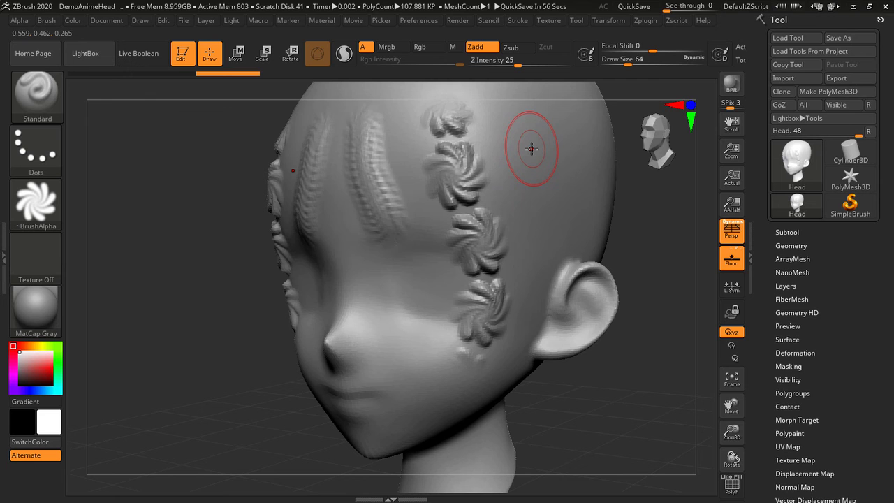
{"action": "mouse_move", "coordinate": [369, 150]}
{"action": "left_mouse_down", "text": "shift"}
{"action": "mouse_move", "coordinate": [375, 190]}
{"action": "mouse_move", "coordinate": [359, 129]}
{"action": "mouse_move", "coordinate": [386, 206]}
{"action": "left_mouse_up", "text": "shift"}
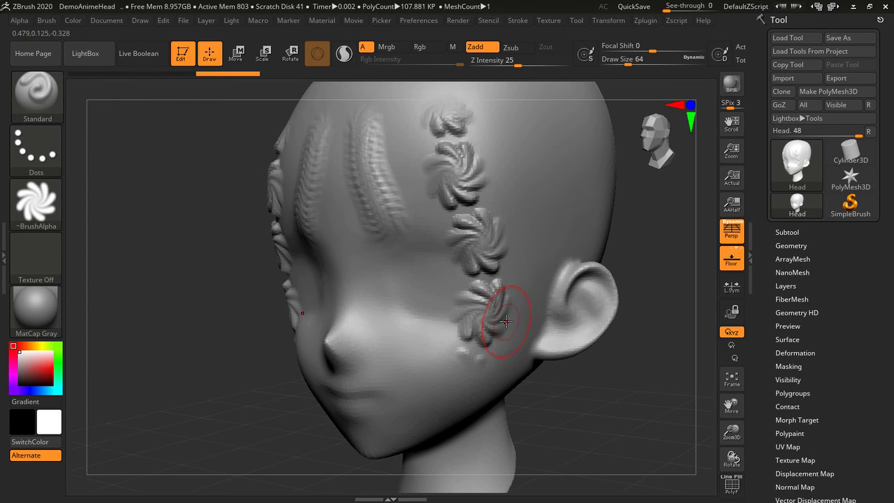
{"action": "left_click_drag", "start_coordinate": [506, 321], "coordinate": [194, 299]}
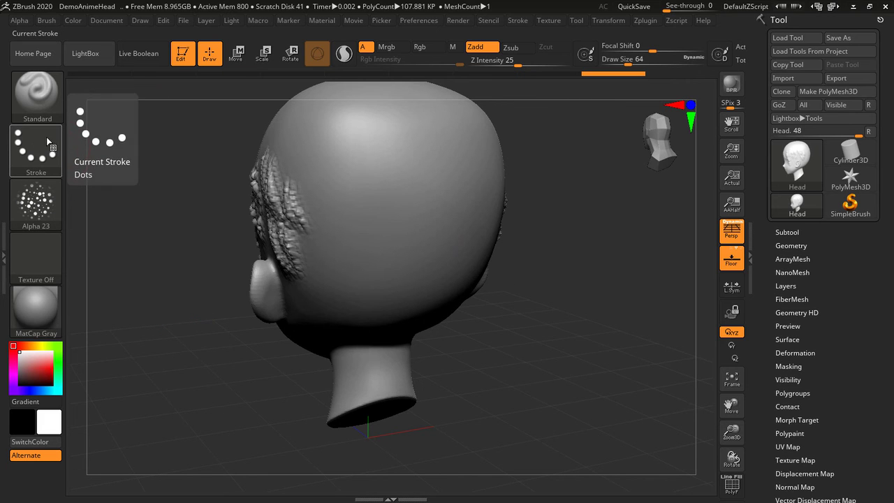
Switch the stroke to DragRect and stamp two Alpha 23 dot clusters on the back of the head
{"action": "left_click", "coordinate": [51, 160]}
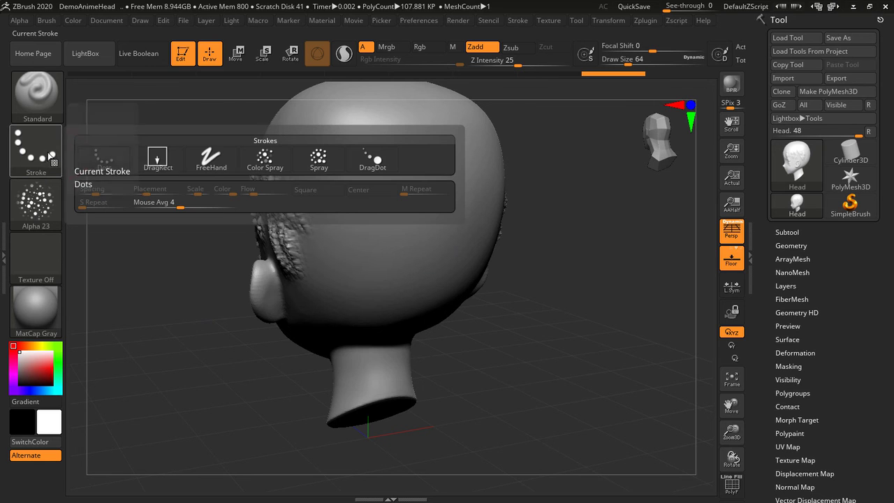
{"action": "left_click", "coordinate": [159, 163]}
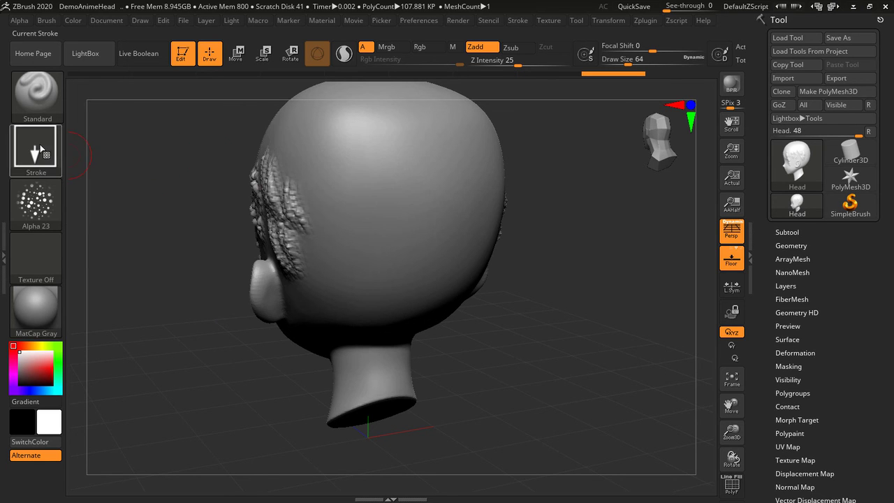
{"action": "left_click_drag", "start_coordinate": [392, 191], "coordinate": [440, 234]}
{"action": "left_click_drag", "start_coordinate": [366, 309], "coordinate": [359, 315]}
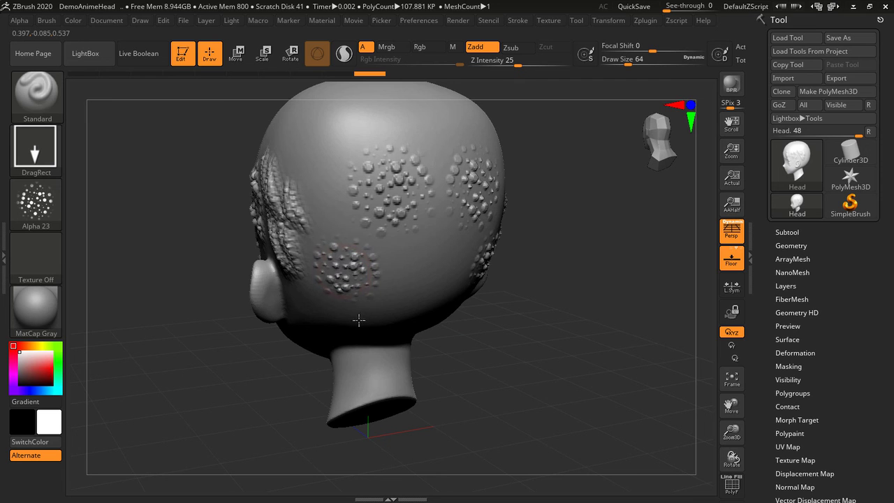